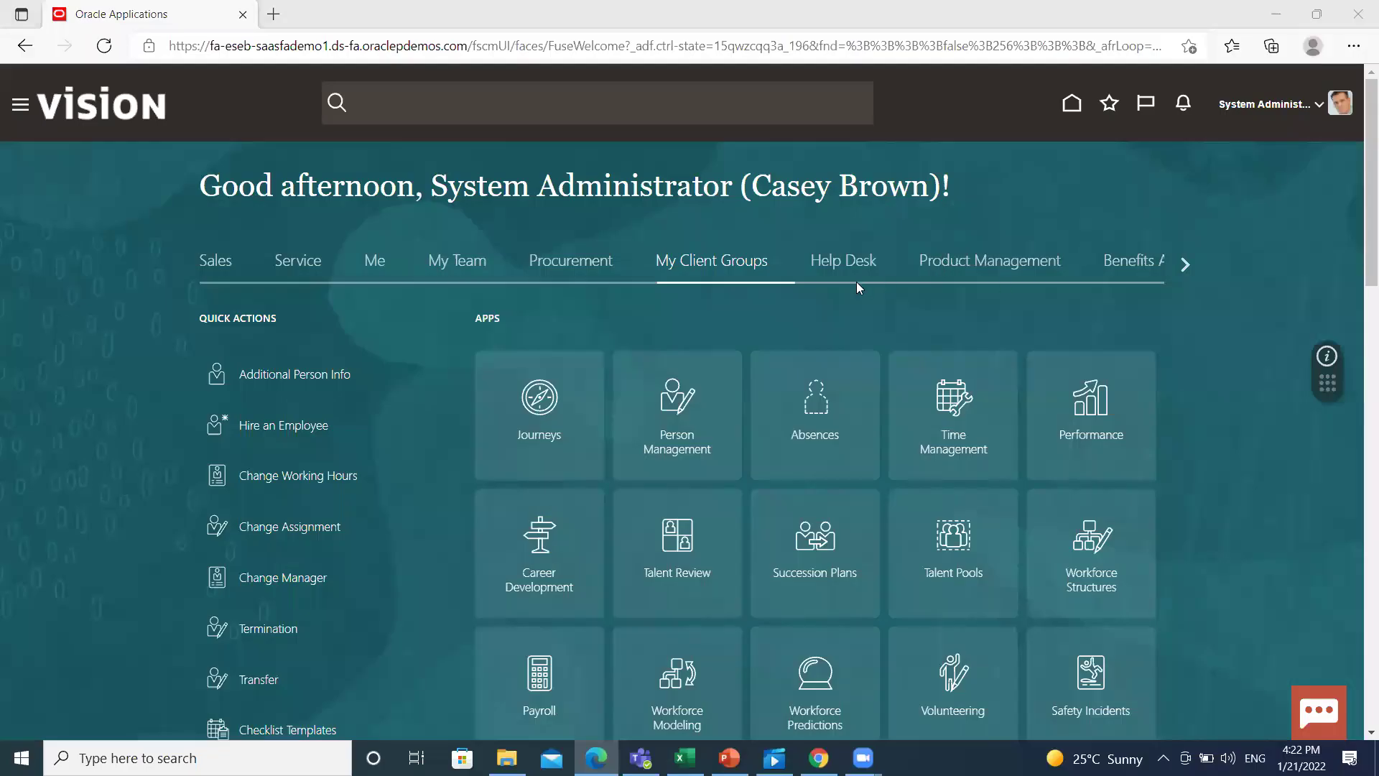
# Go to Setup and Maintenance and bring up its setup task search page.
pyautogui.click(1315, 110)
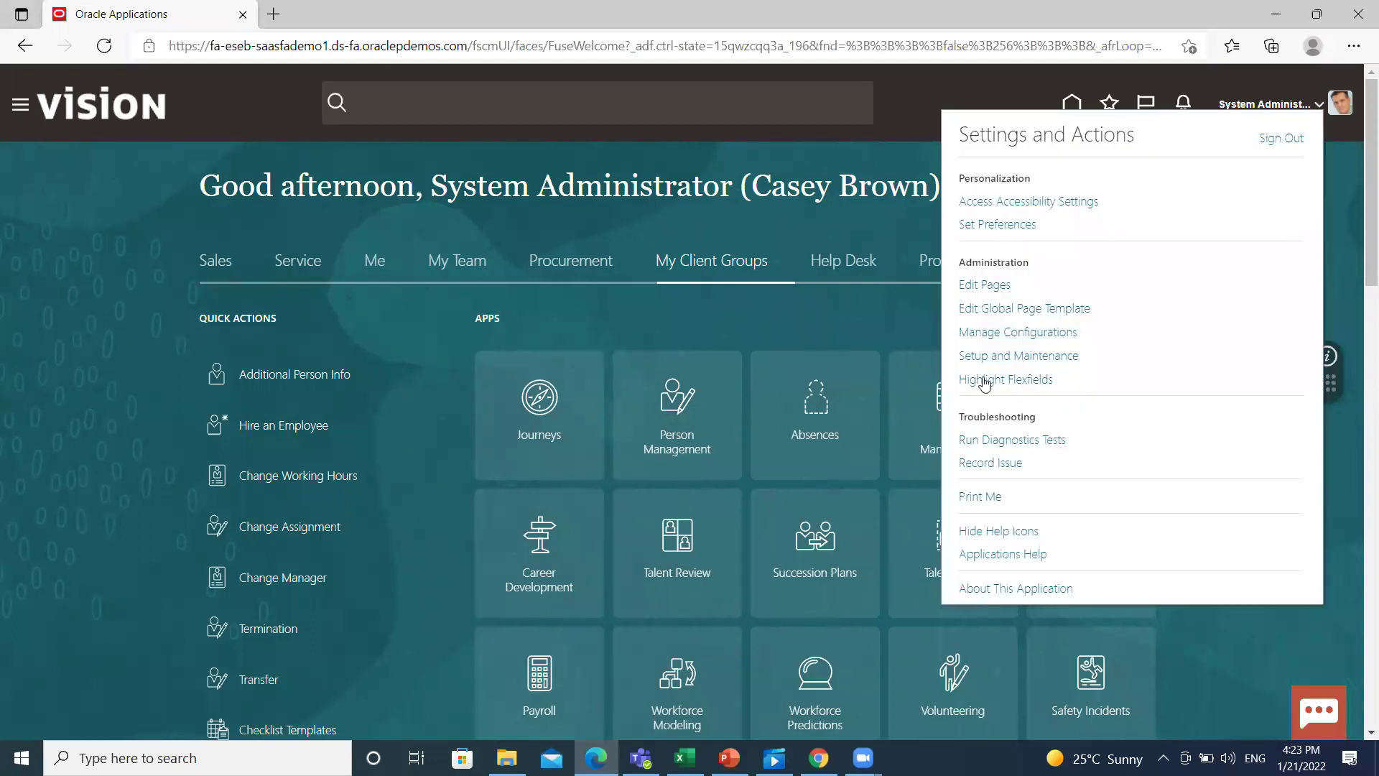
pyautogui.click(1004, 361)
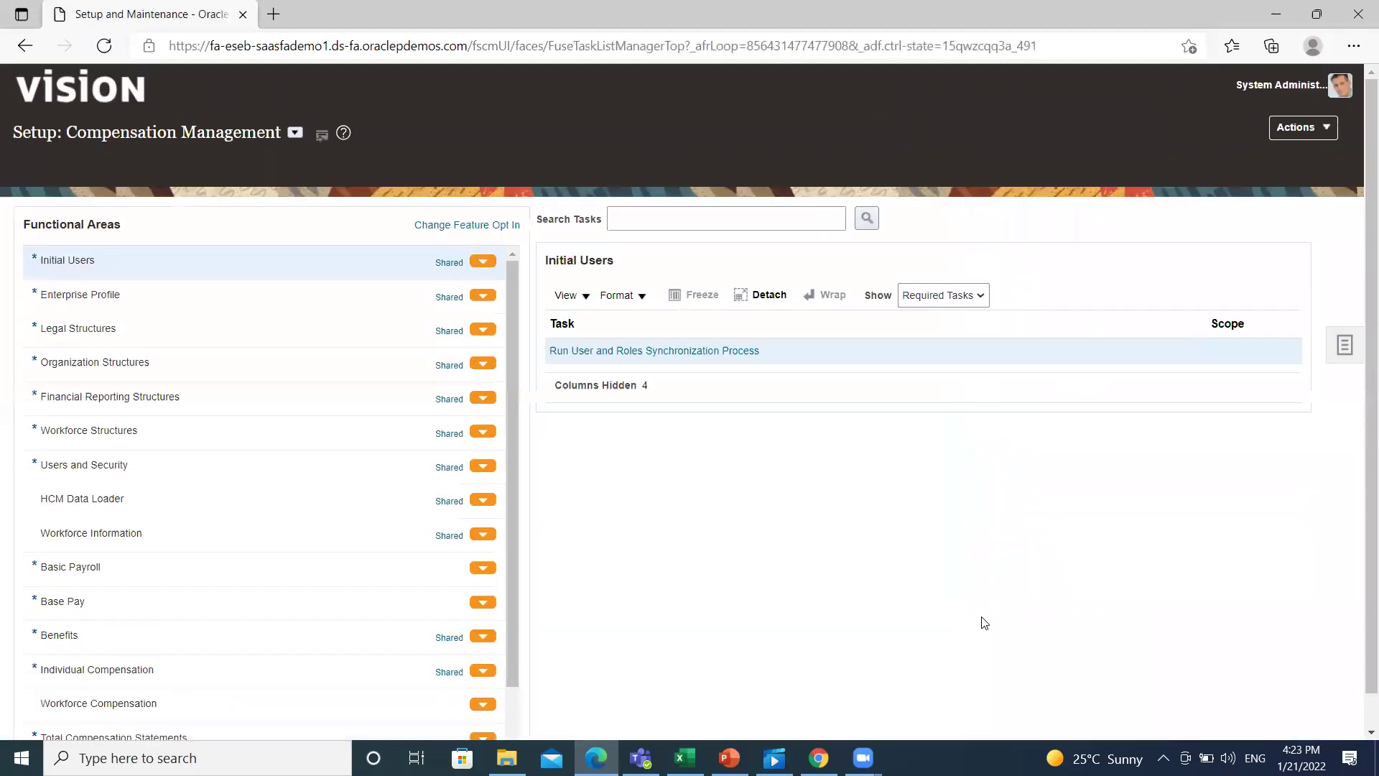
pyautogui.click(1348, 323)
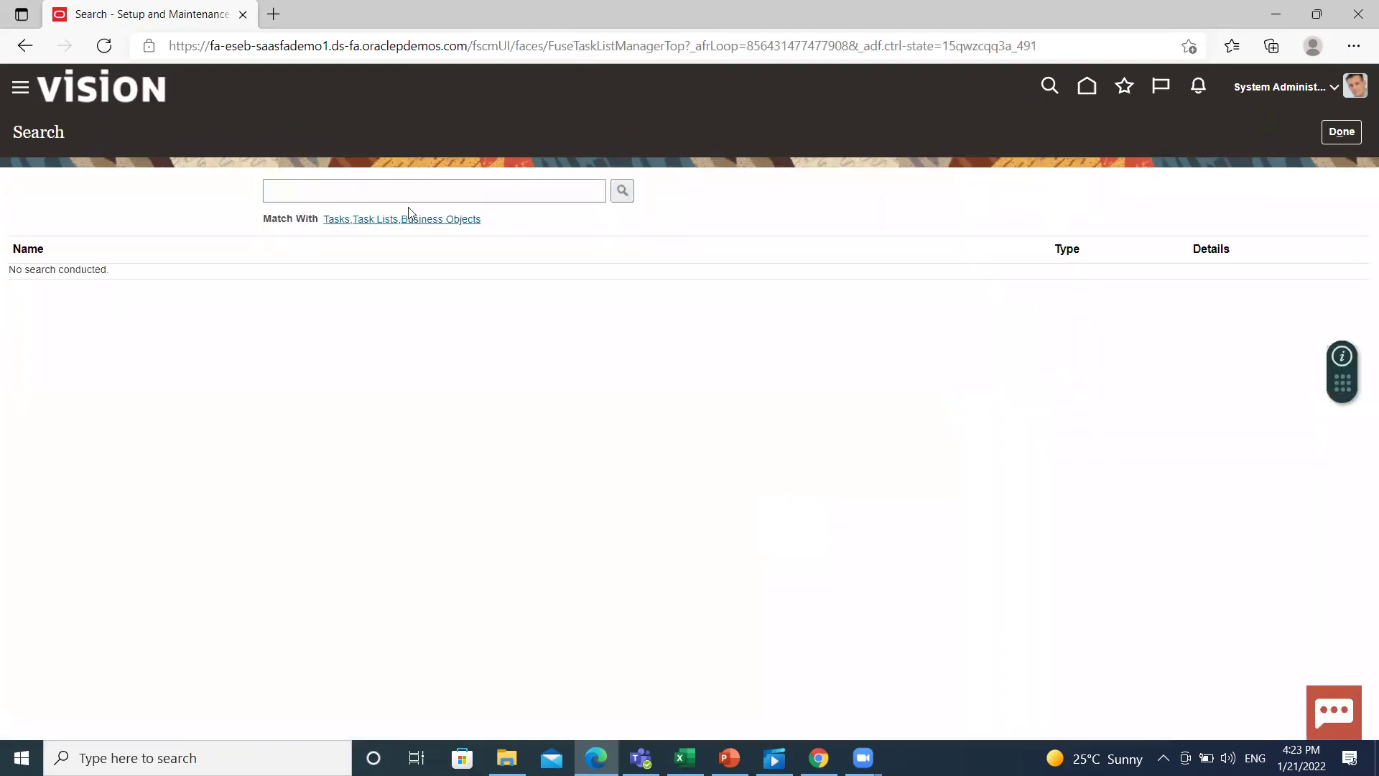
# Search the setup tasks for "Elements" and open the Elements task.
pyautogui.click(407, 185)
pyautogui.write('E')
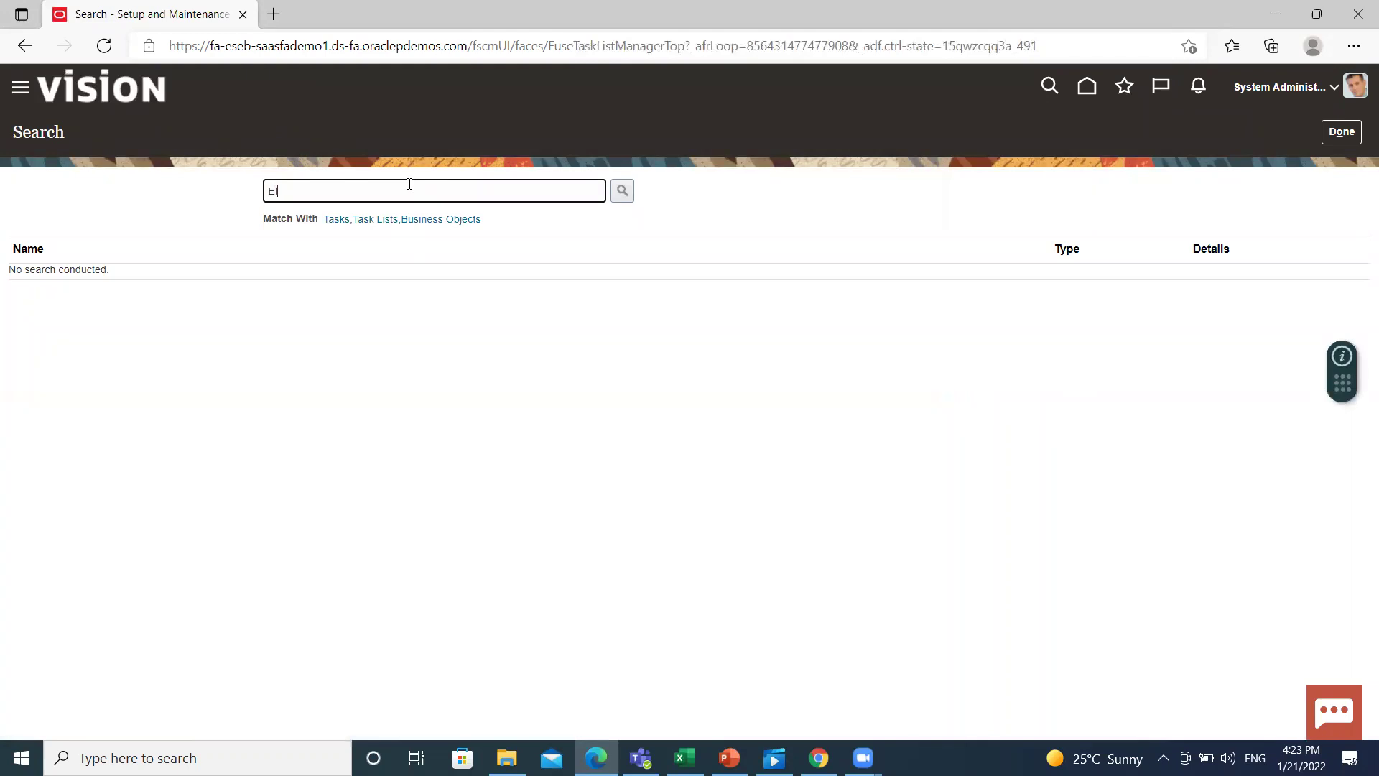
pyautogui.write('lemn')
pyautogui.press('BackSpace')
pyautogui.press('Return')
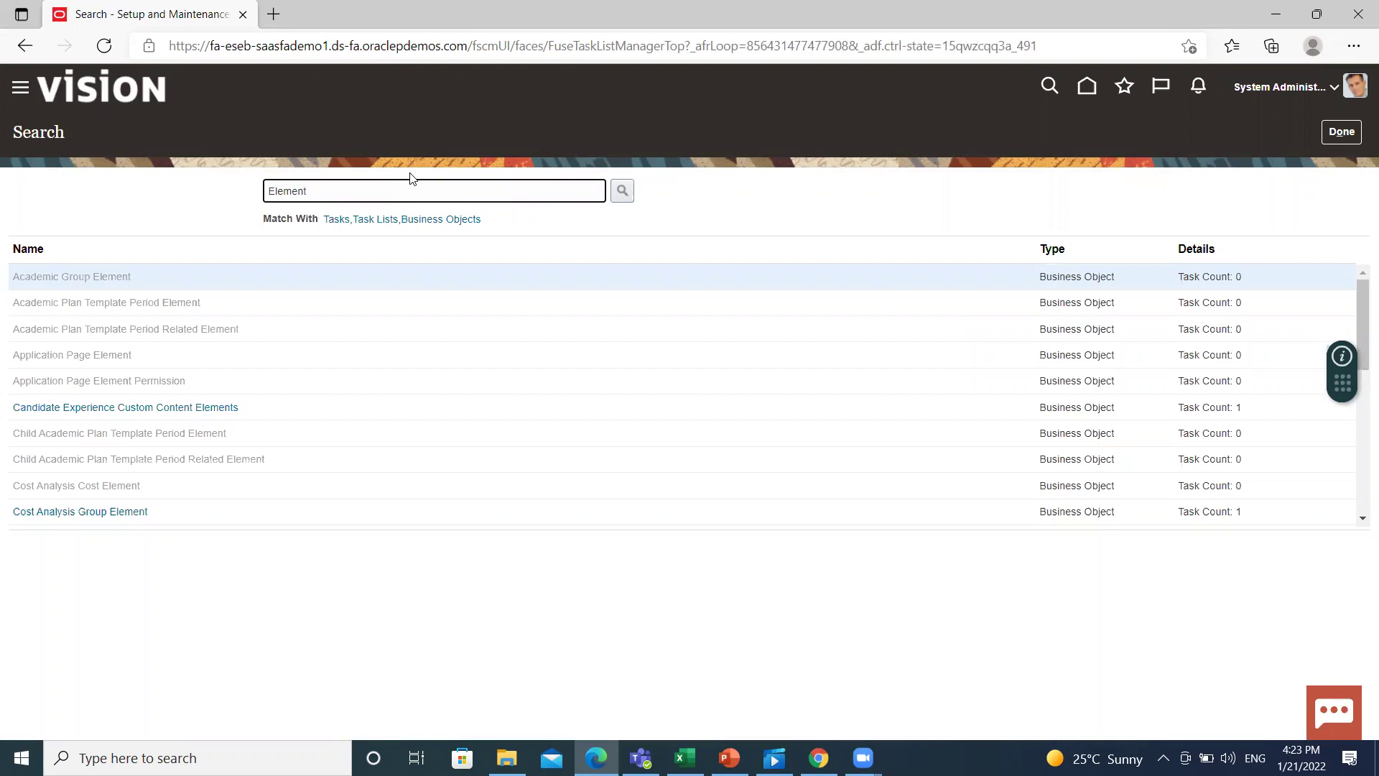
pyautogui.press('Return')
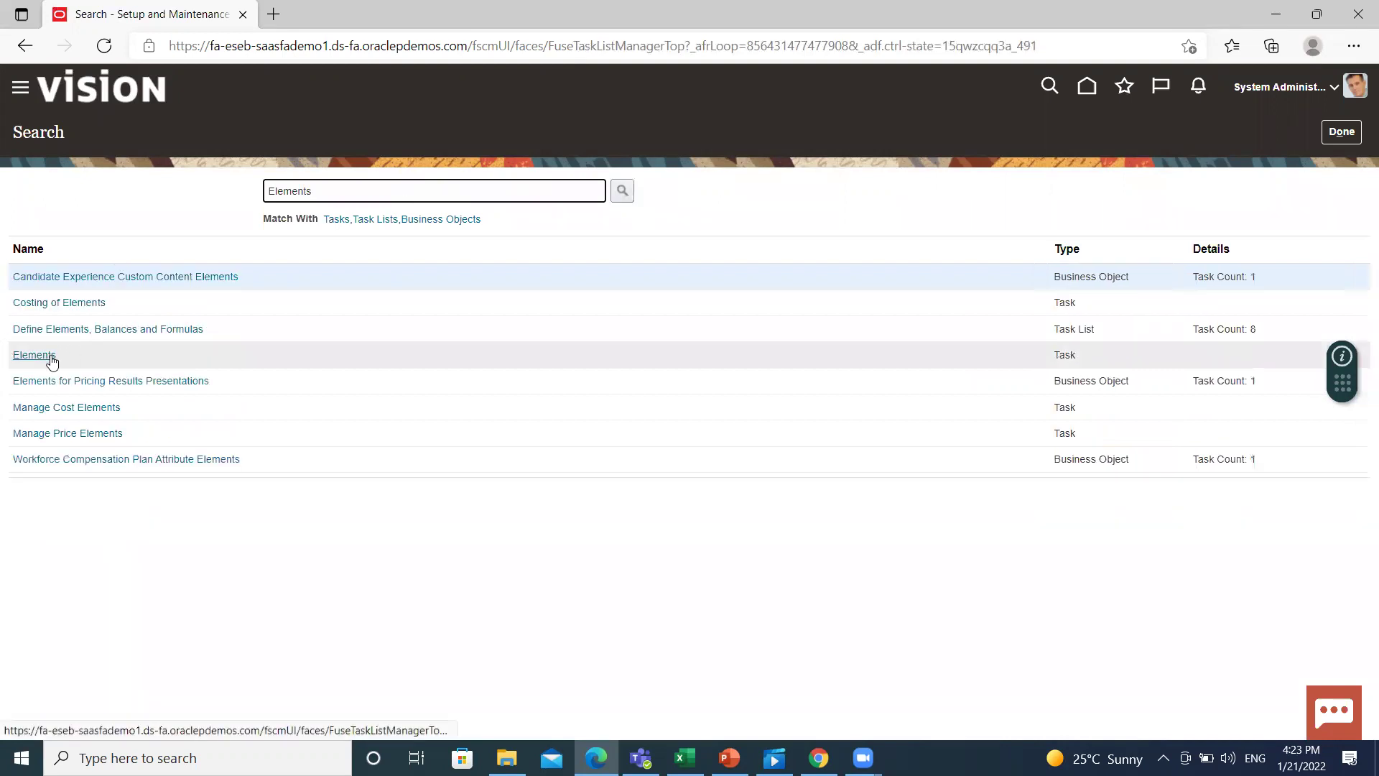
pyautogui.click(52, 358)
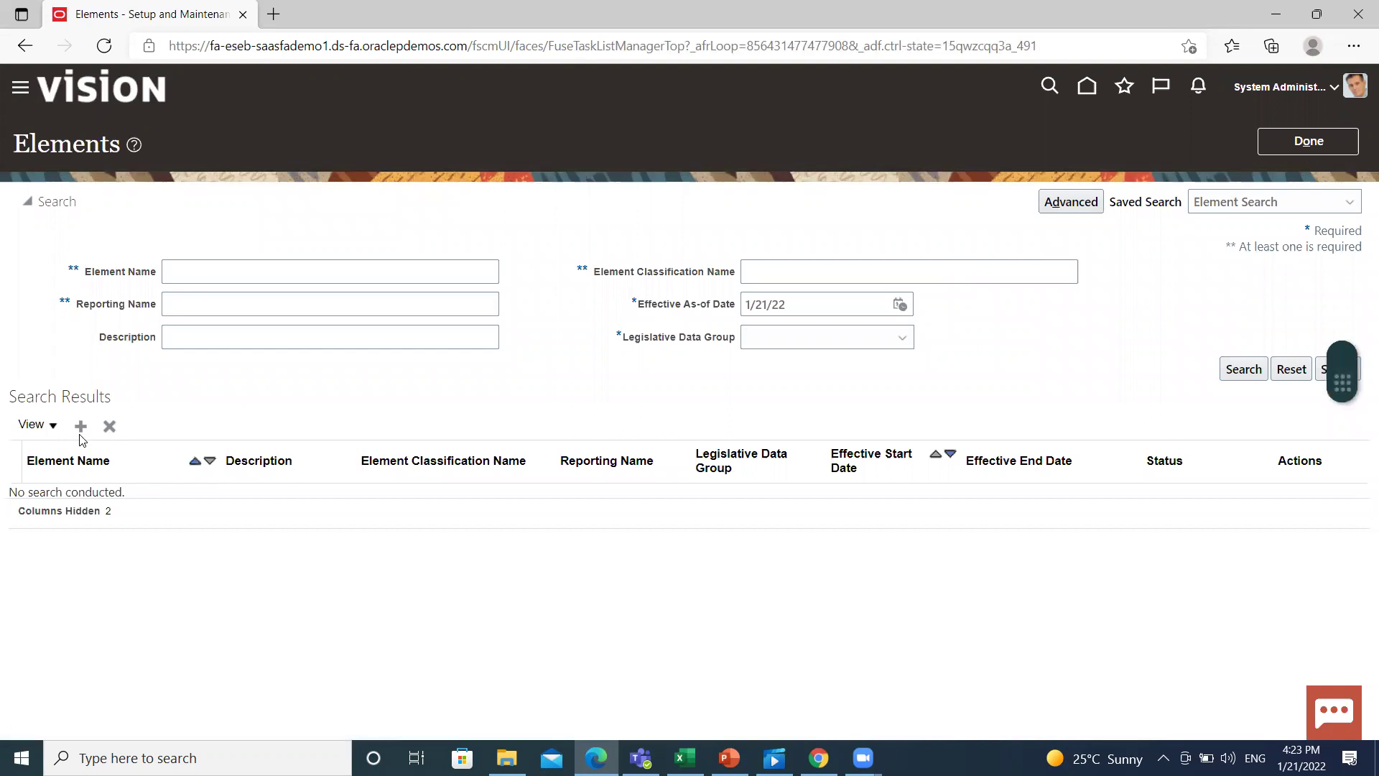
pyautogui.click(838, 348)
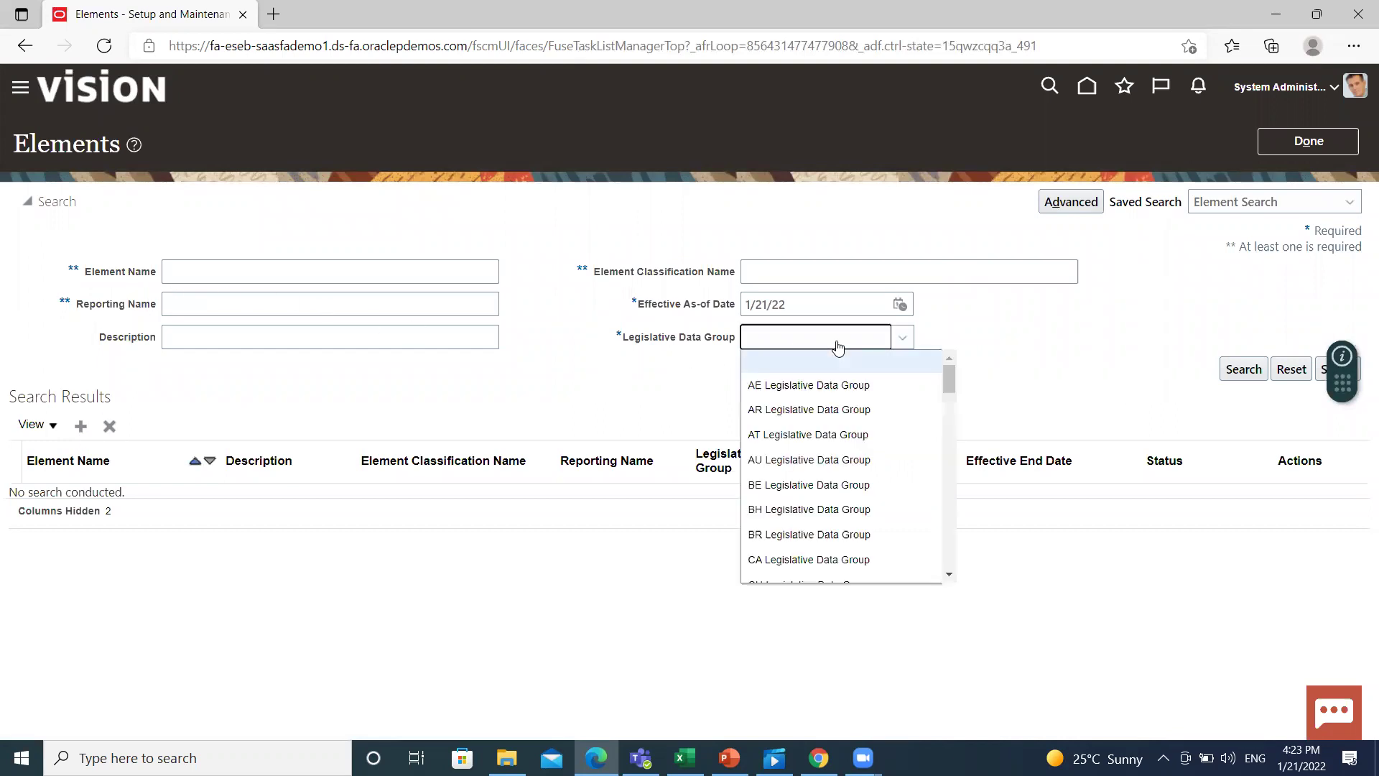
pyautogui.scroll(-3, 833, 373)
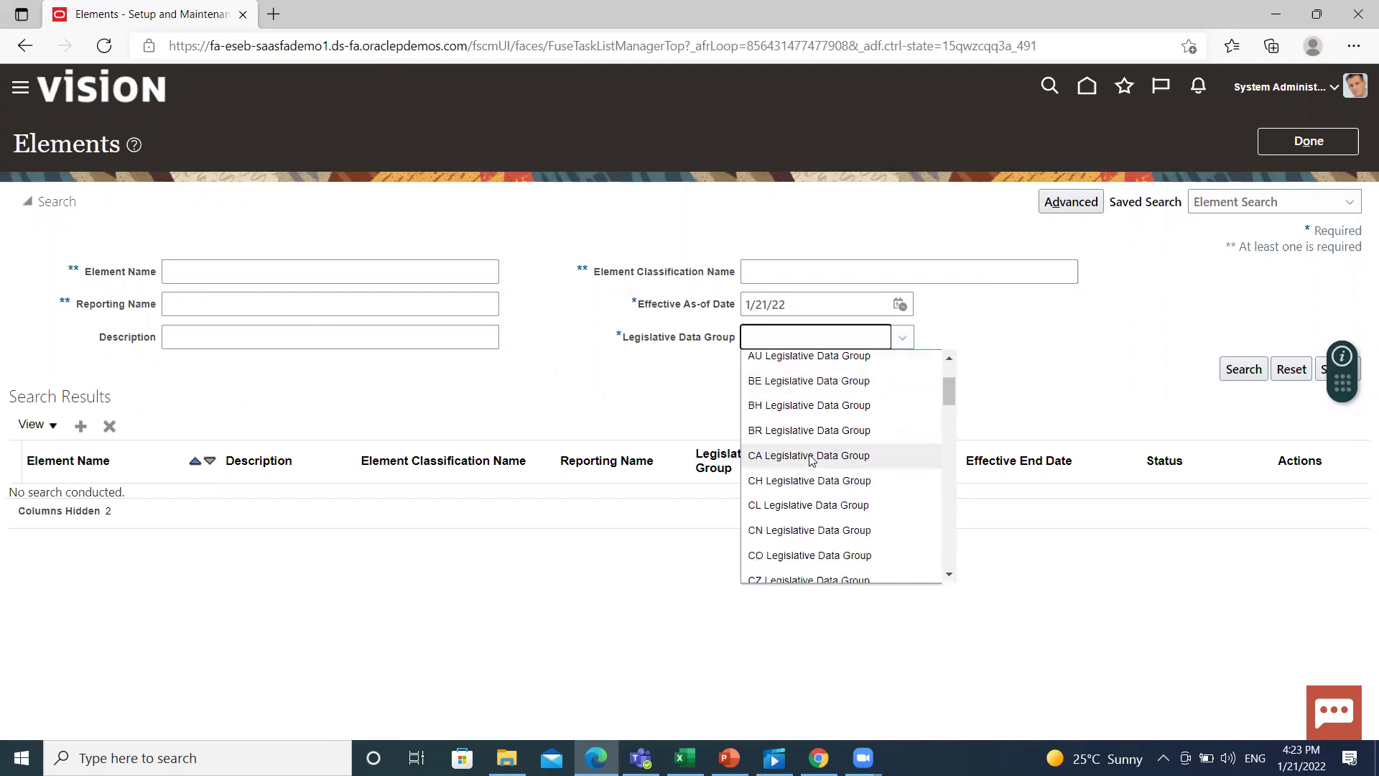
pyautogui.click(602, 381)
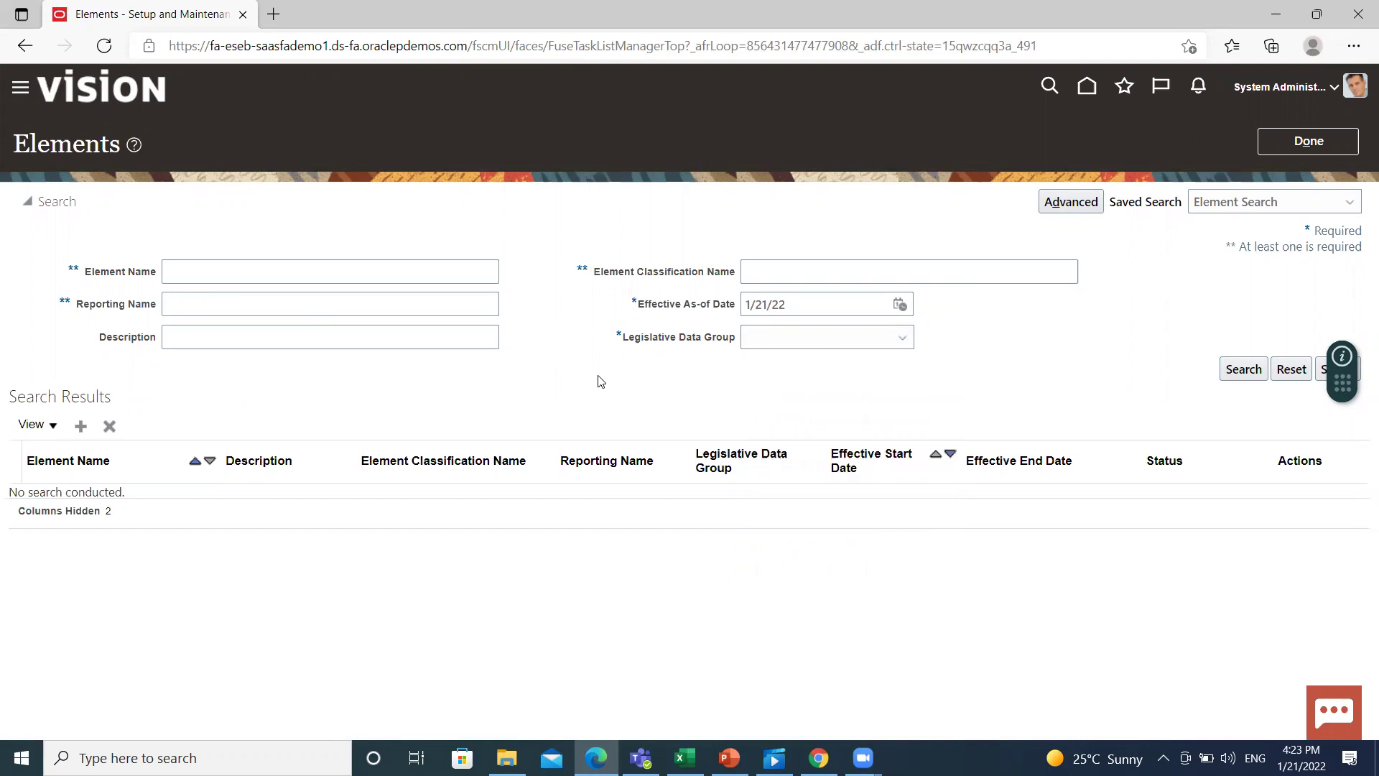
# Start creating a new element and set its legislative data group to US Legislative Data Group.
pyautogui.click(80, 426)
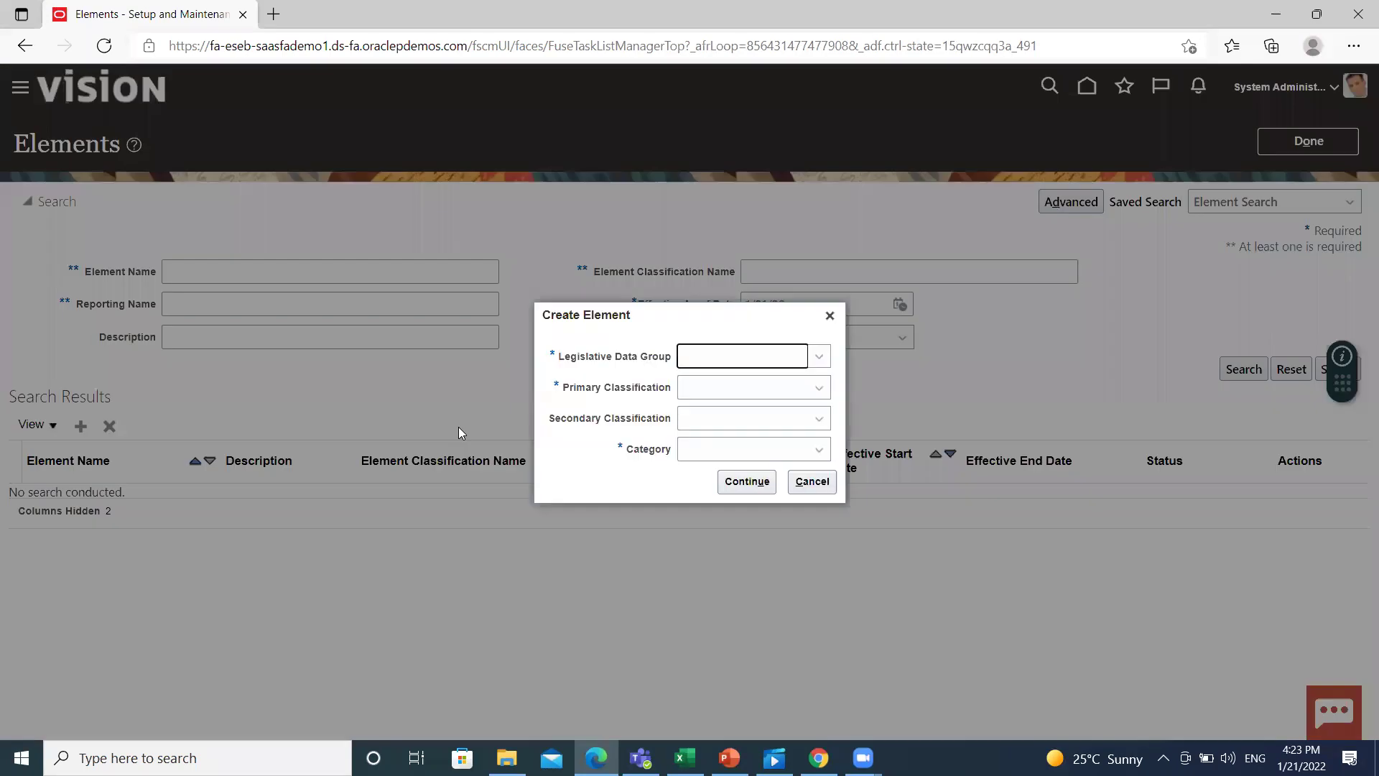
pyautogui.click(818, 358)
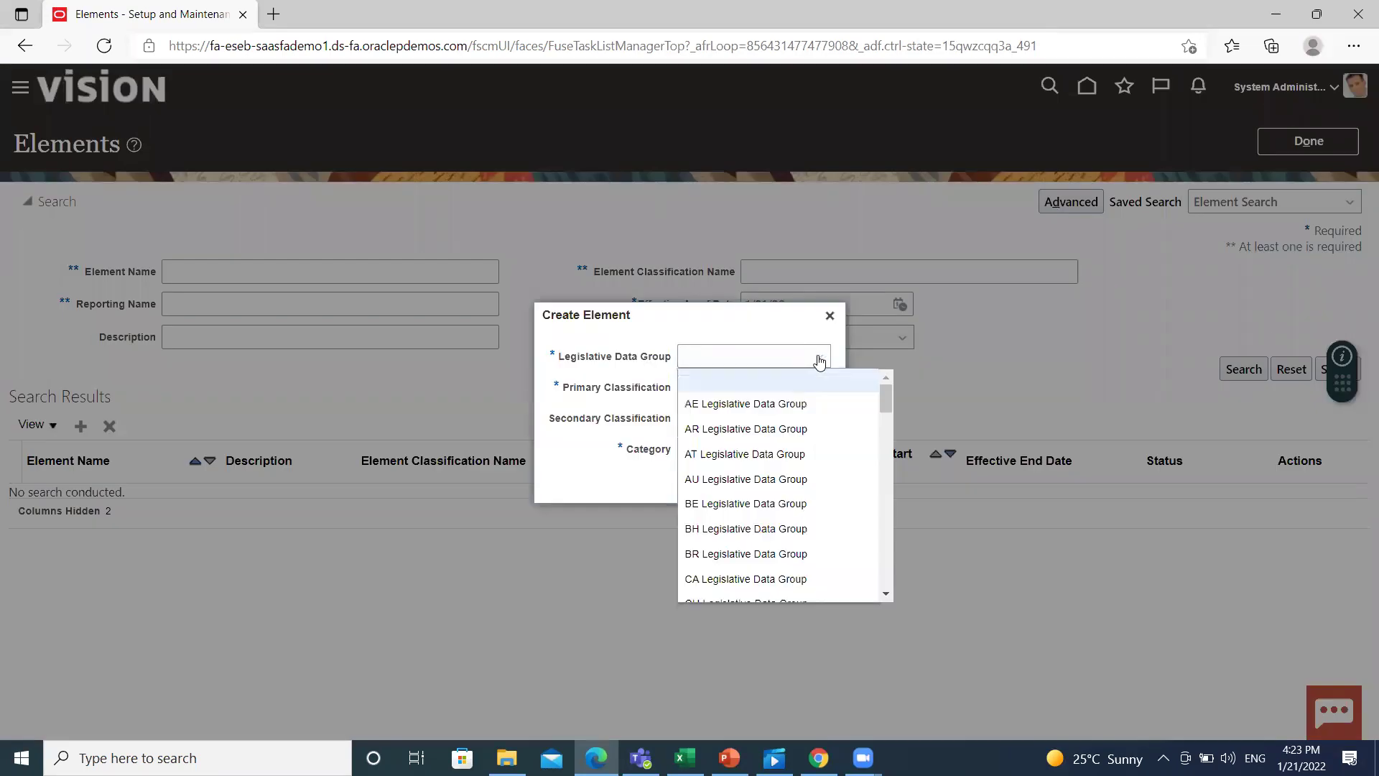
pyautogui.scroll(-10, 772, 485)
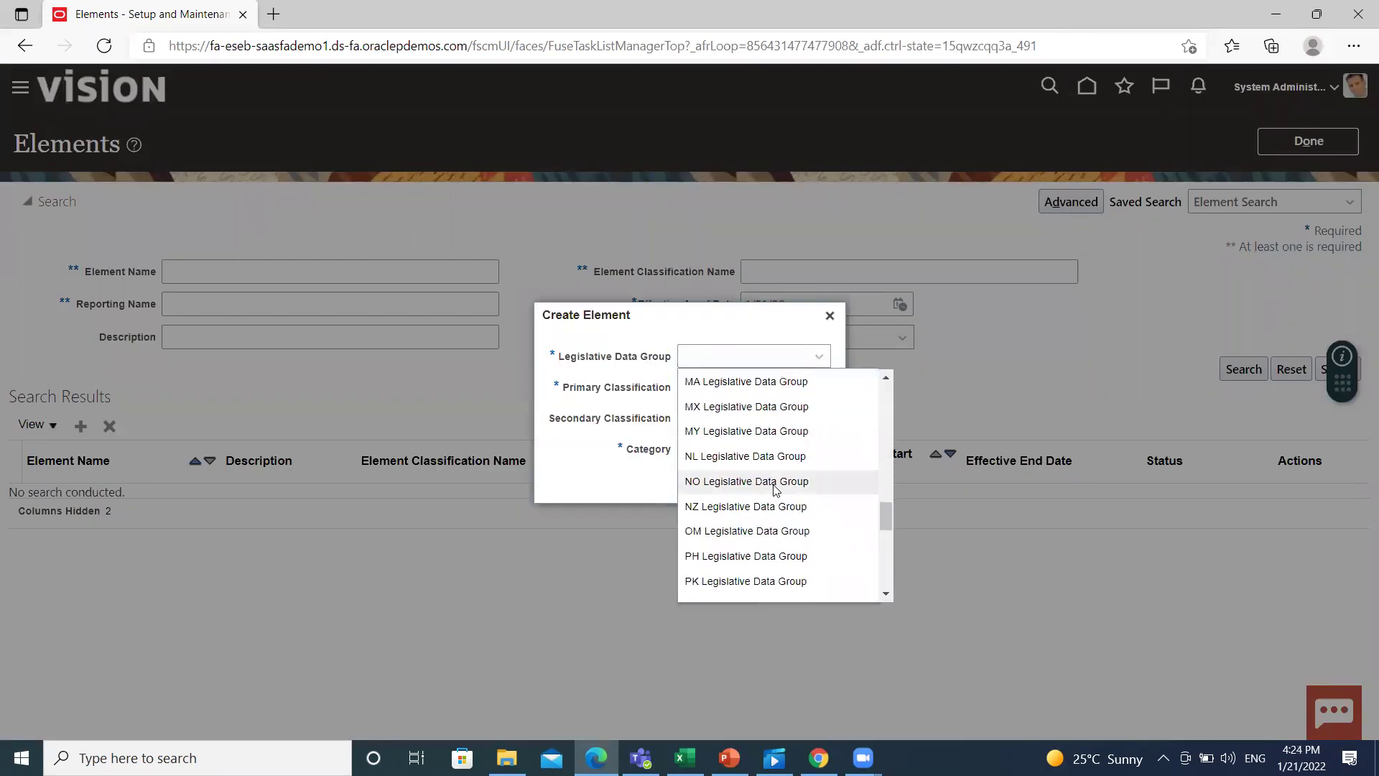
pyautogui.scroll(-5, 776, 488)
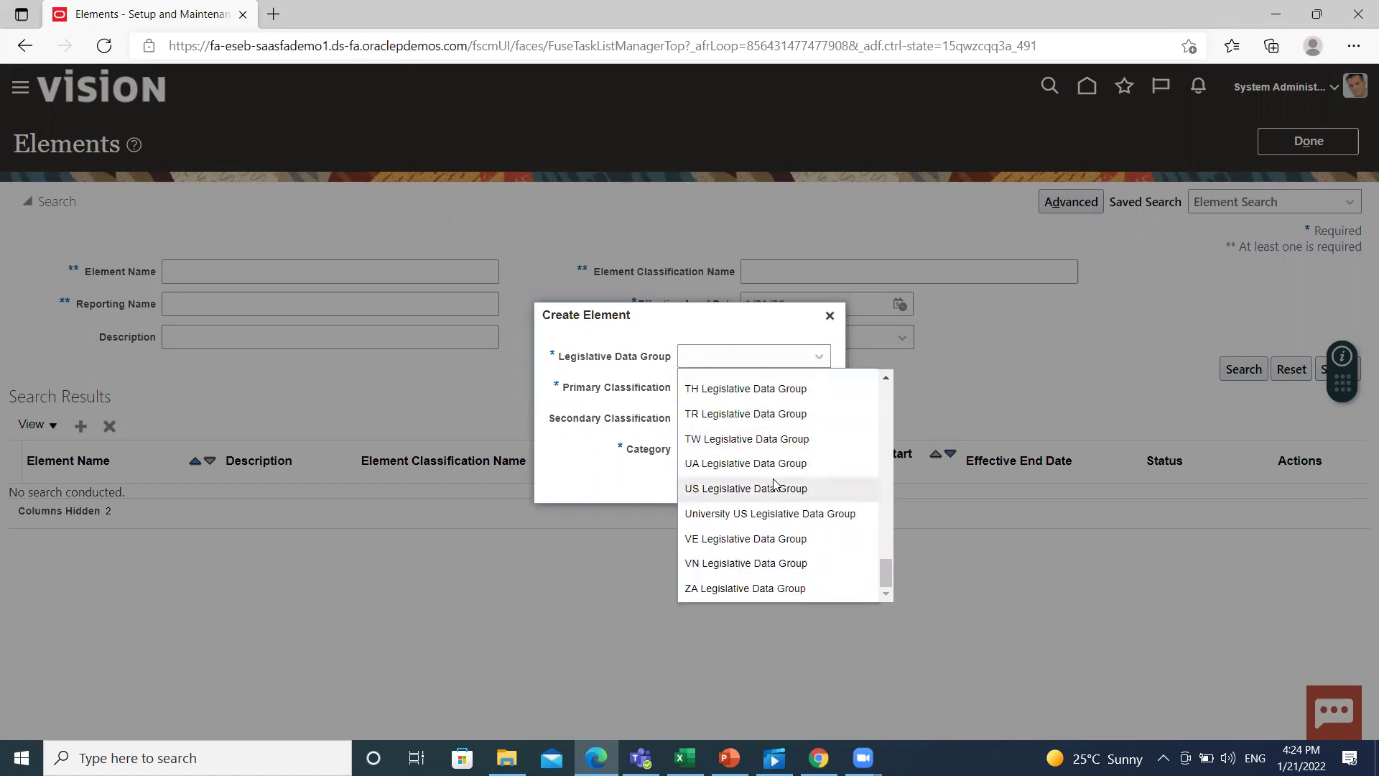
pyautogui.click(776, 489)
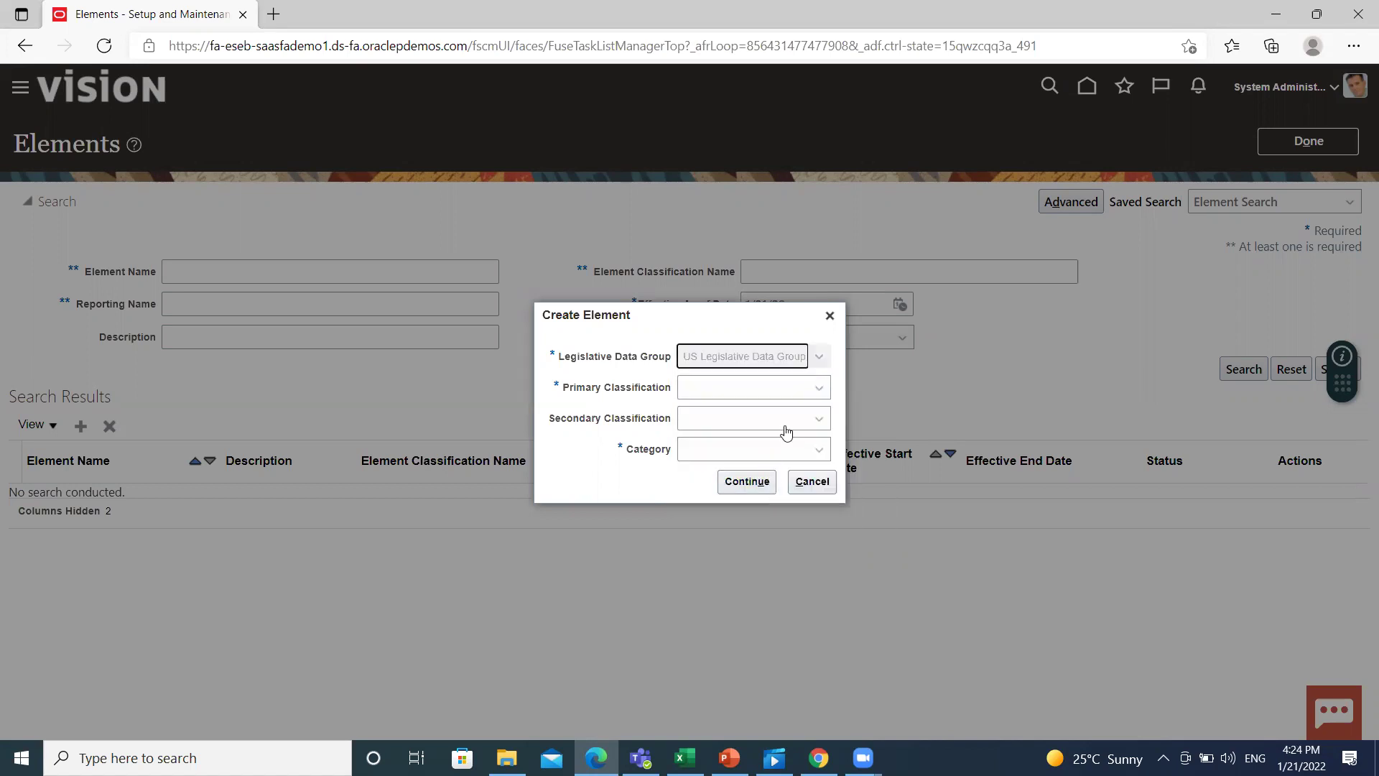
# Set the primary classification to Supplemental Earnings and the category to Standard, and continue to the element's basic information.
pyautogui.click(814, 389)
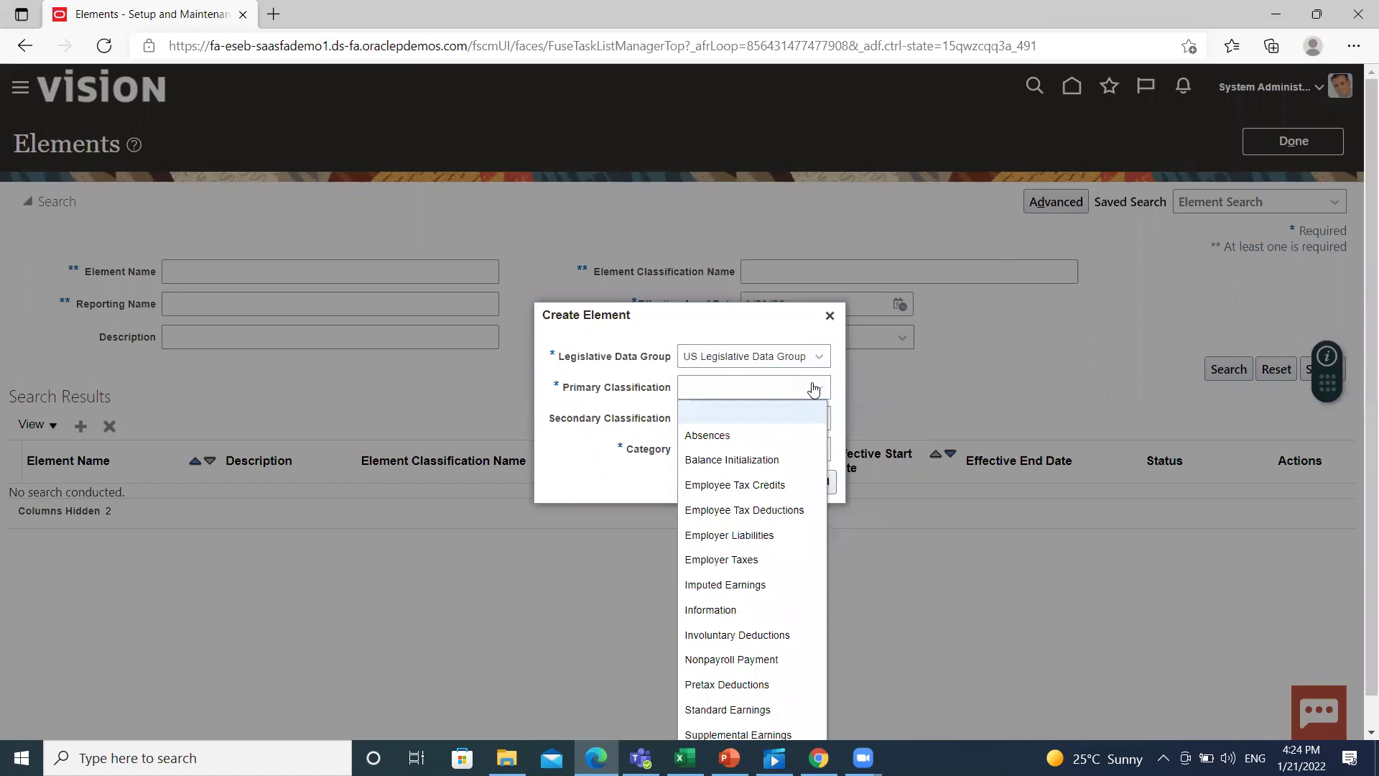
pyautogui.scroll(-1, 747, 546)
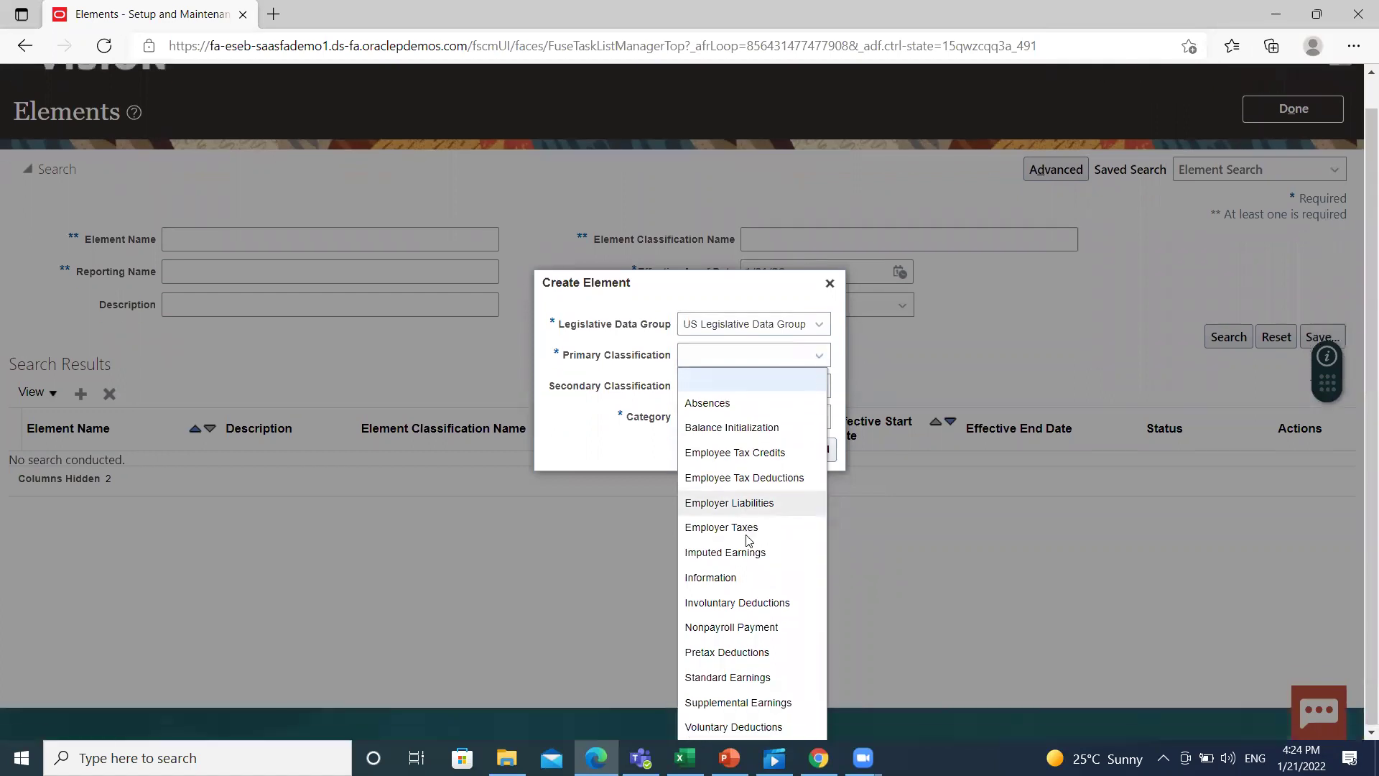
pyautogui.click(747, 709)
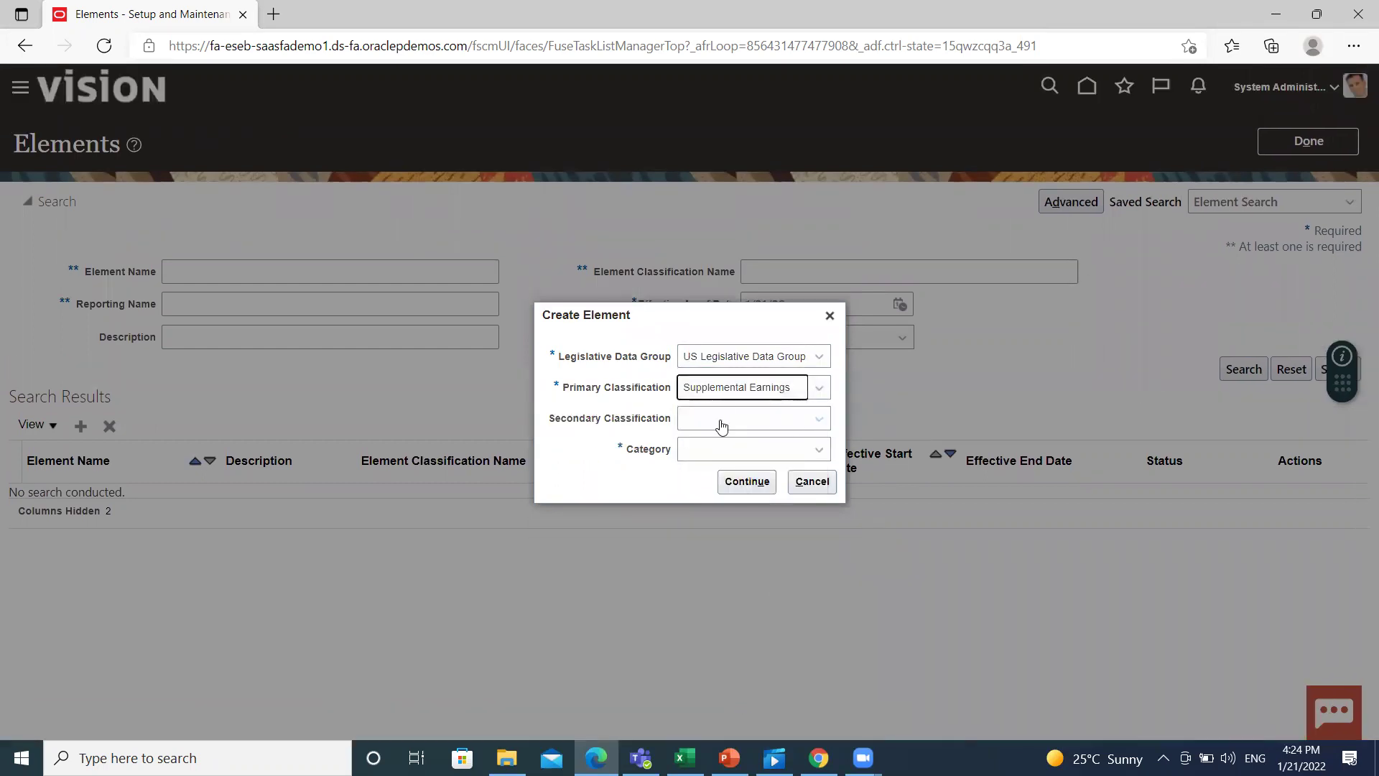
pyautogui.click(818, 424)
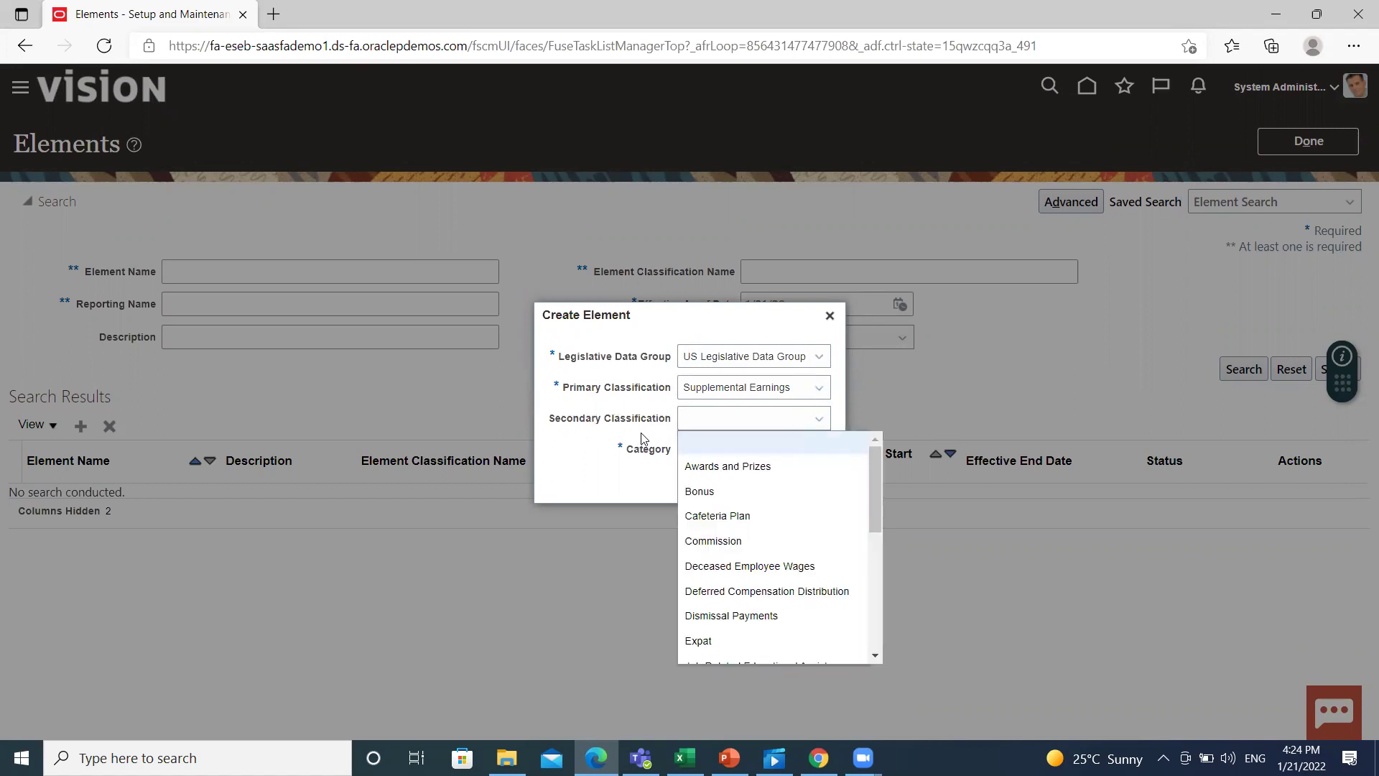
pyautogui.click(579, 473)
pyautogui.click(822, 449)
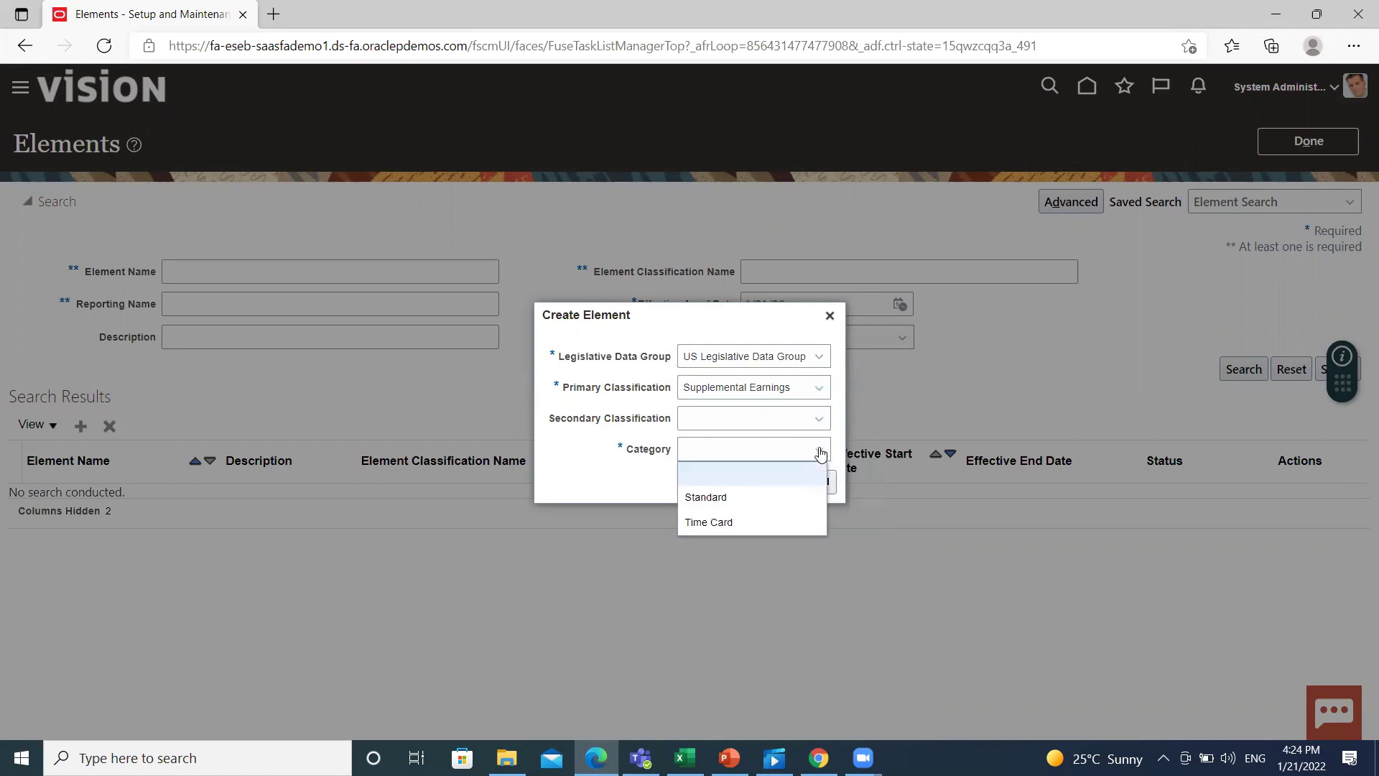
pyautogui.click(769, 496)
pyautogui.click(756, 487)
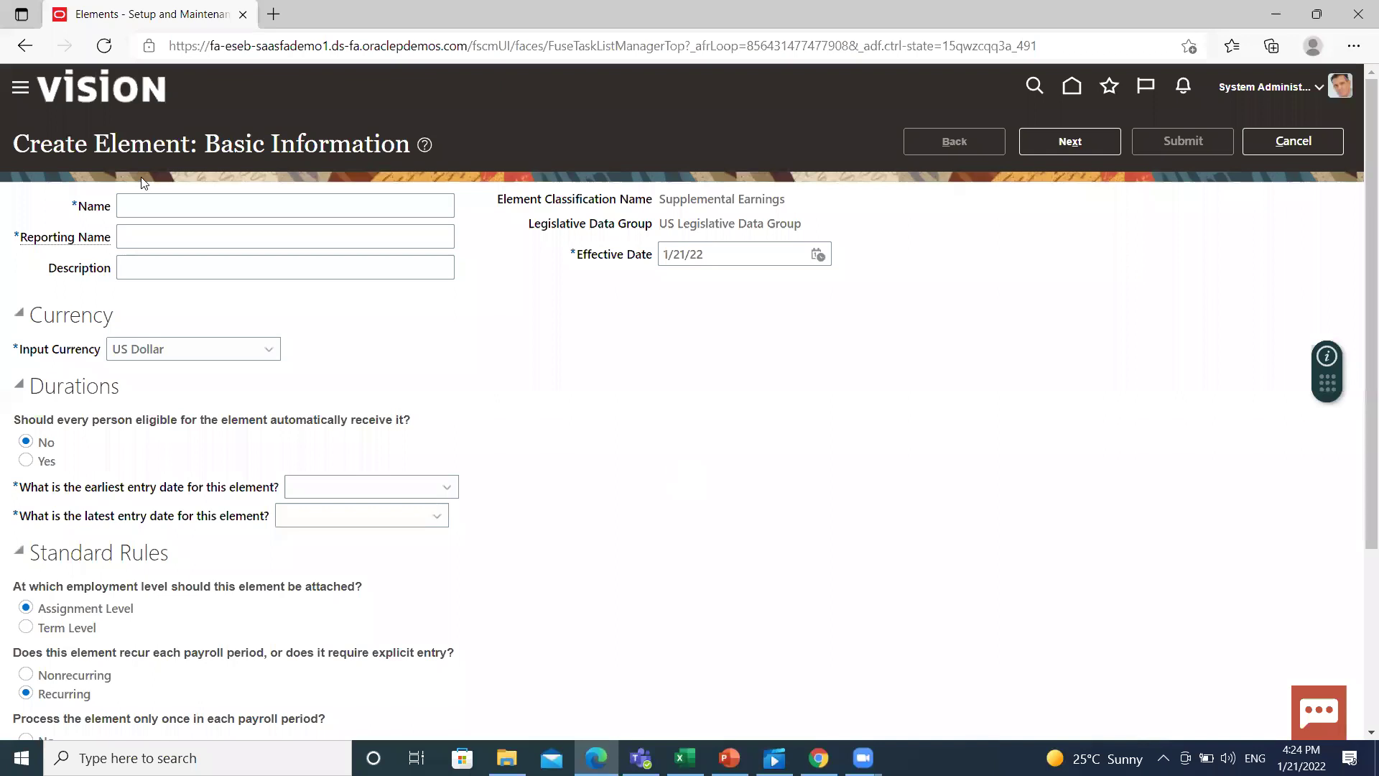
# Name the element BISP_BONUS and give it the reporting name BISP SOLUTIONS.
pyautogui.click(163, 198)
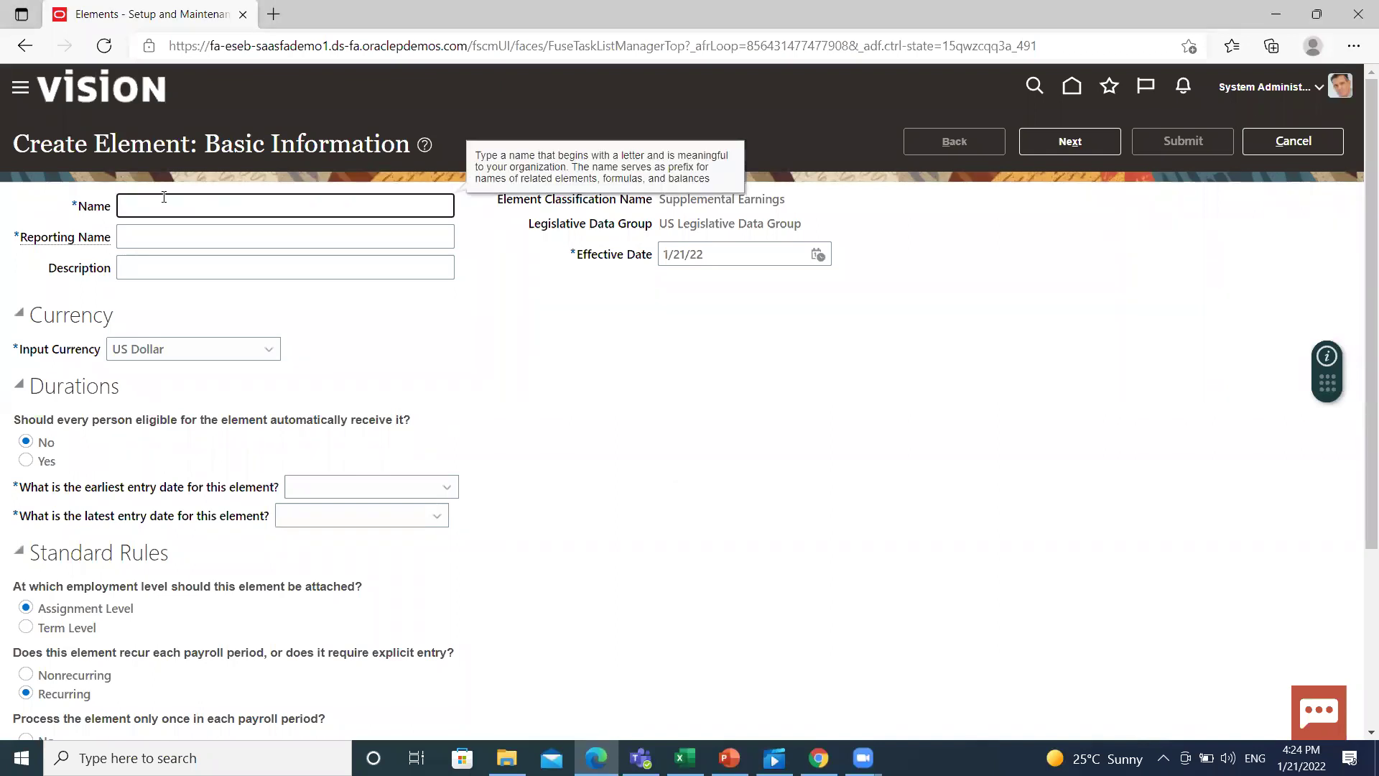
pyautogui.write('BISP_BONUS')
pyautogui.click(172, 239)
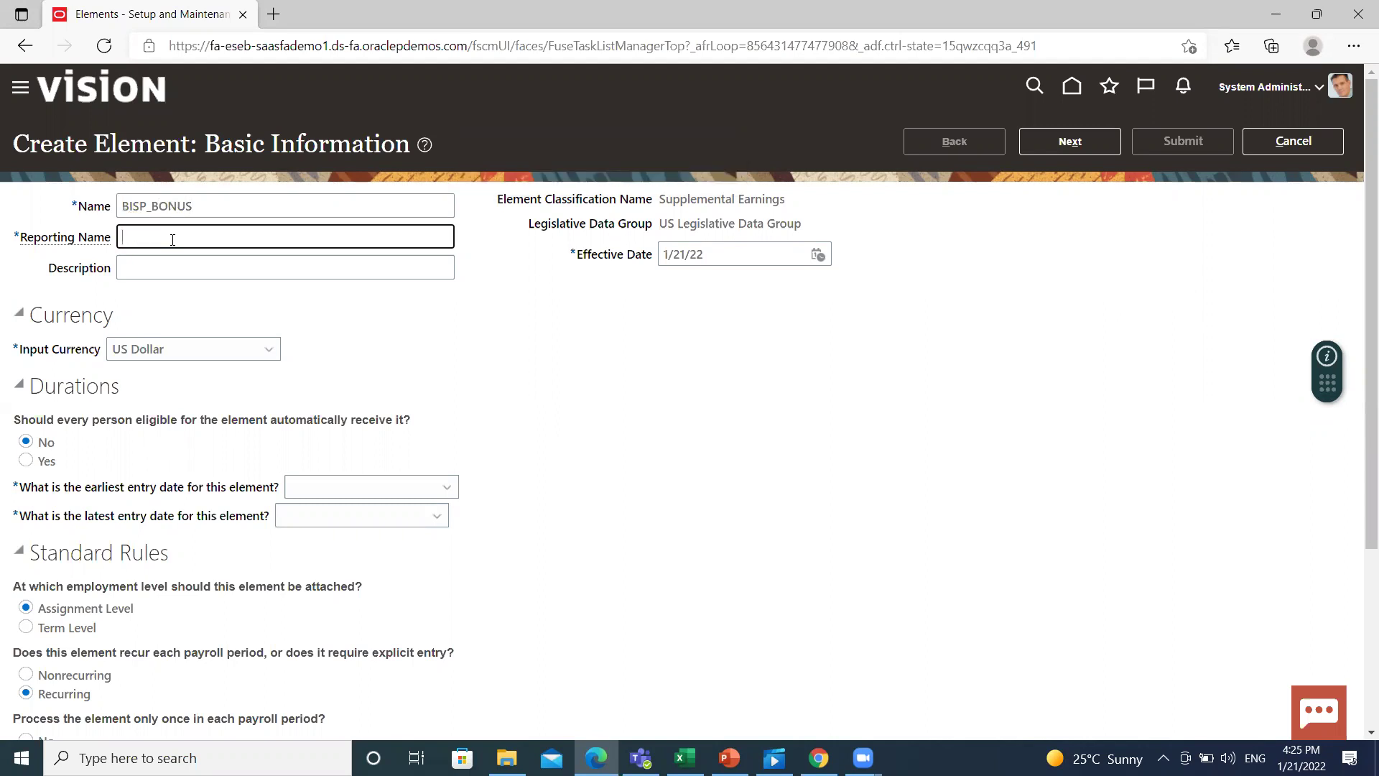
pyautogui.write('BISP SOLUTIONS')
# Copy the reporting name into the element's description and extend it to read "BISP SOLUTIONS BONUS".
pyautogui.click(171, 260)
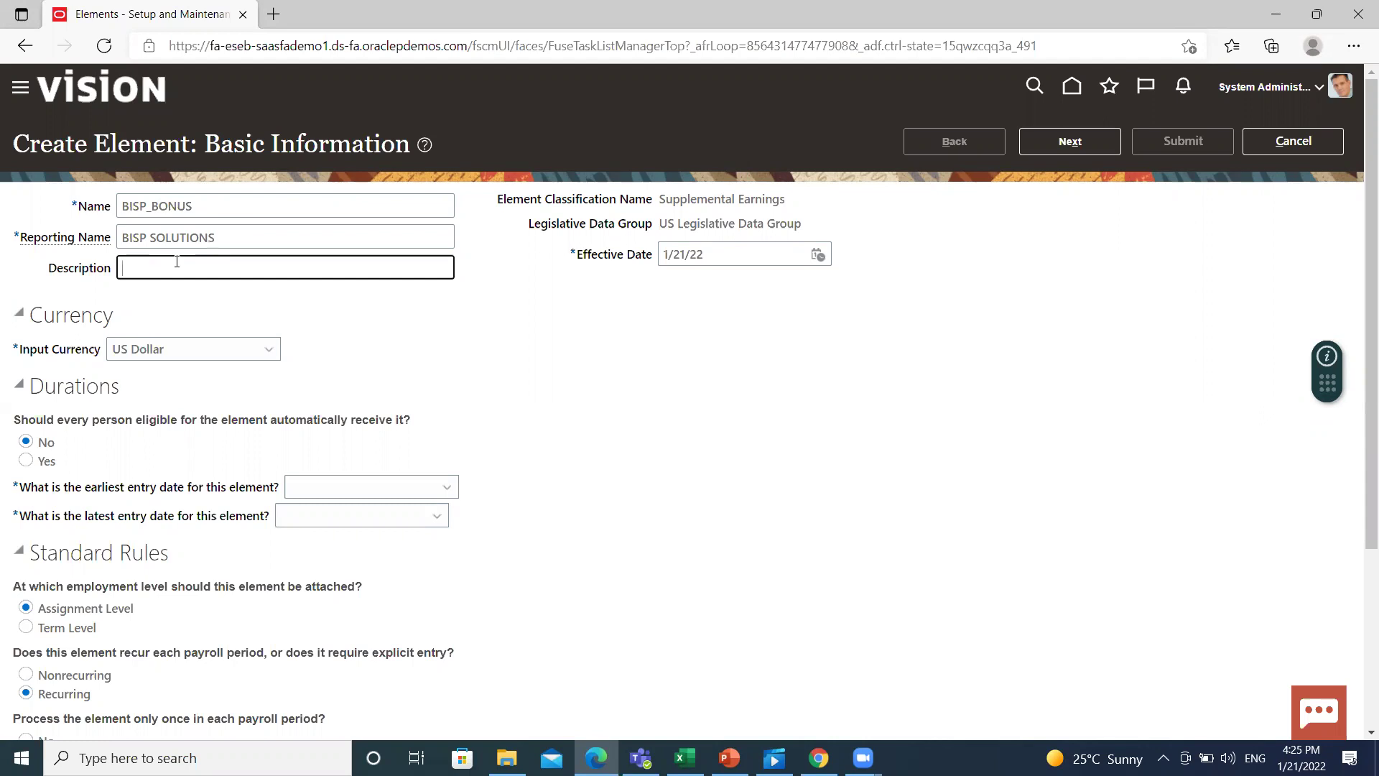
pyautogui.moveTo(130, 239); pyautogui.dragTo(270, 240)
pyautogui.hotkey('ctrl', 'c')
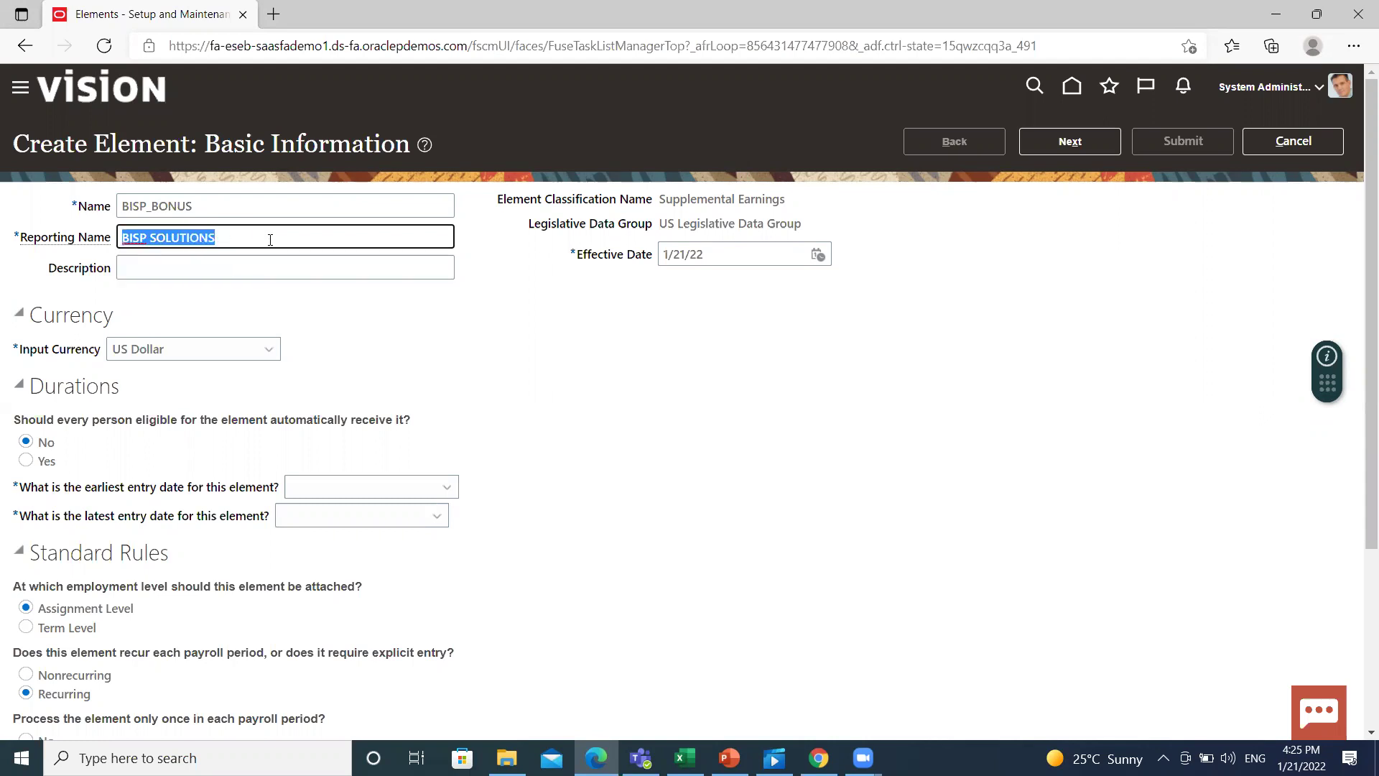
pyautogui.click(264, 274)
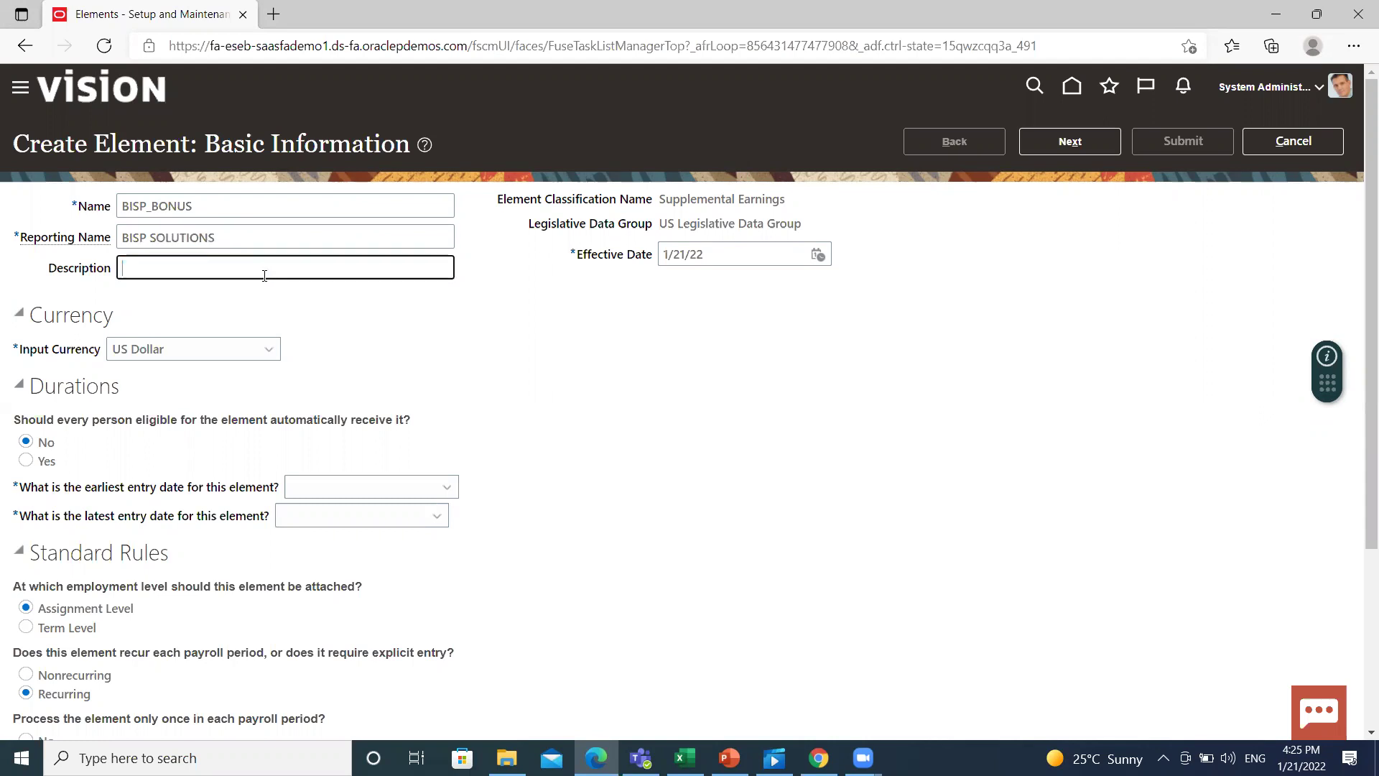
pyautogui.hotkey('ctrl', 'v')
pyautogui.write('BONUS')
pyautogui.click(370, 348)
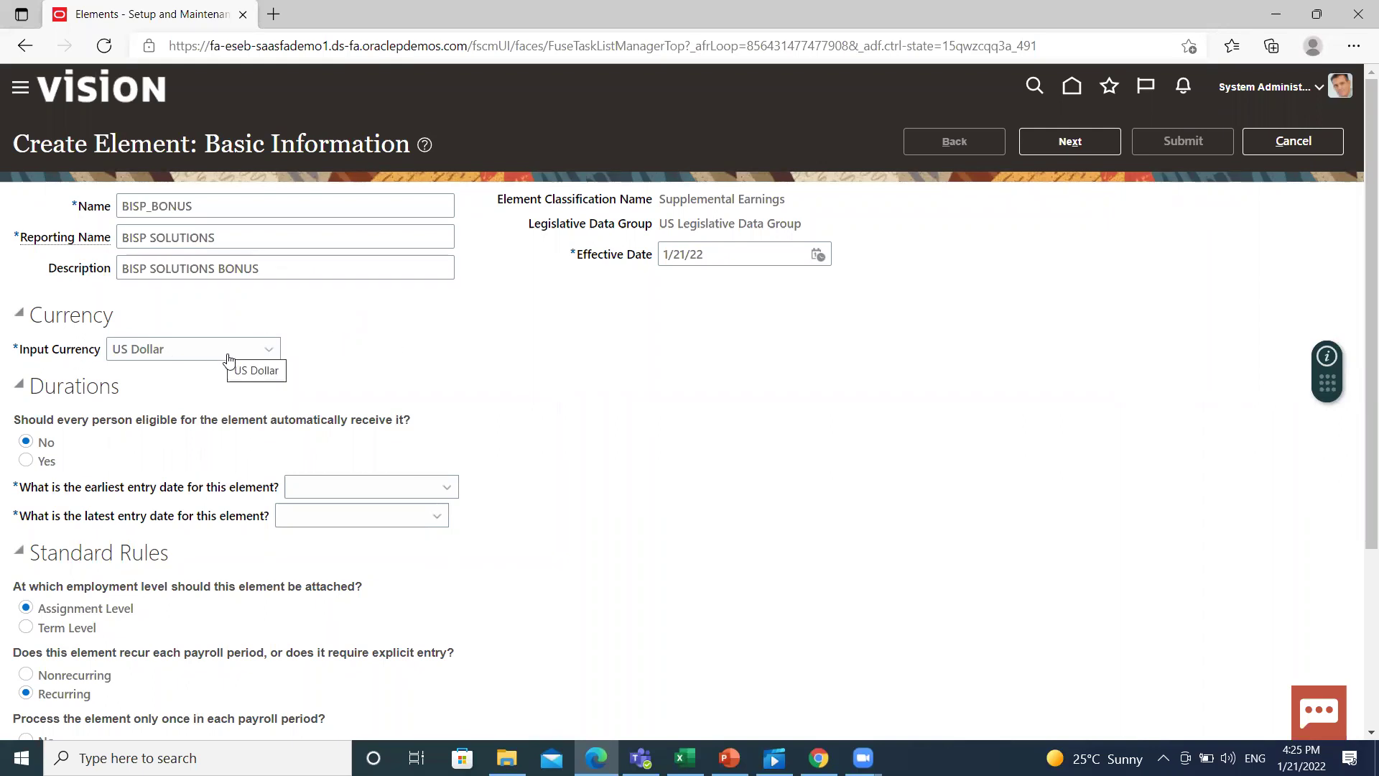
pyautogui.click(270, 352)
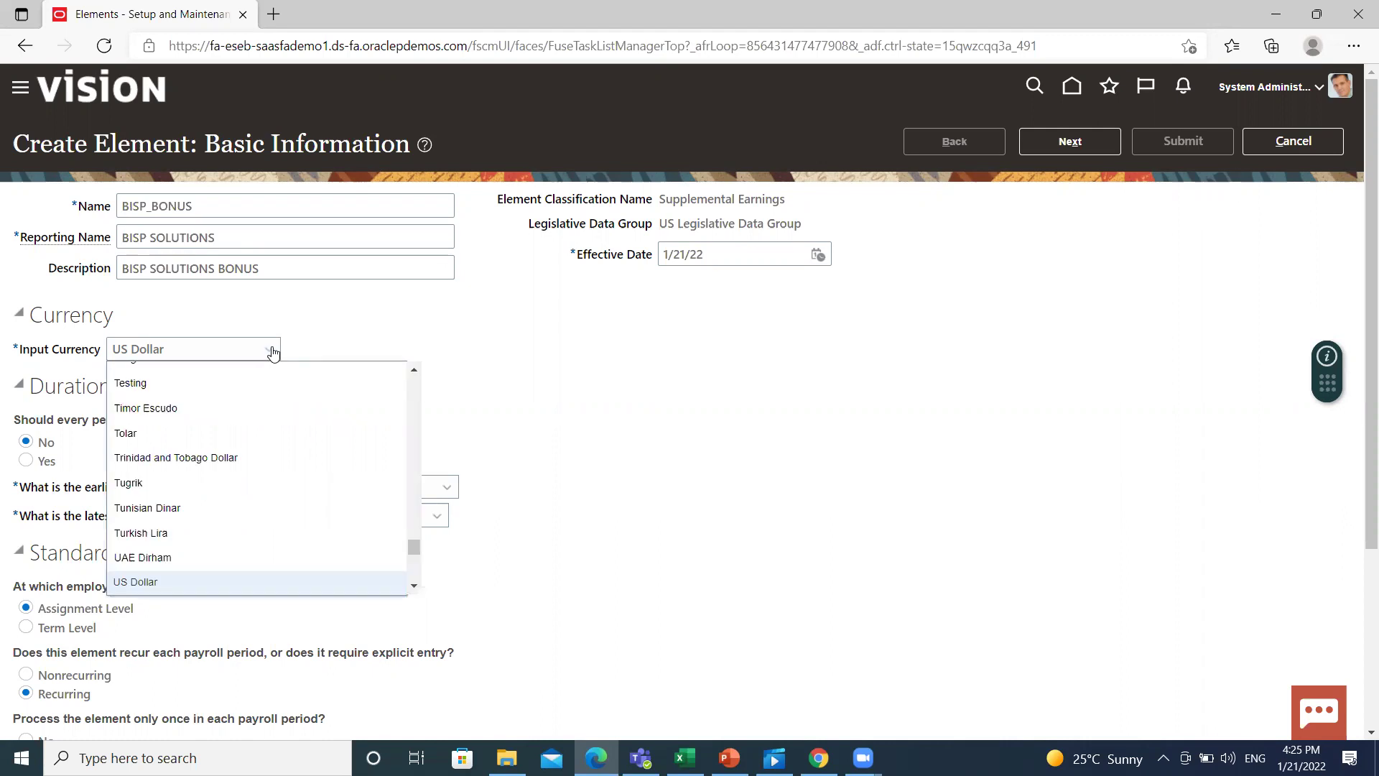
pyautogui.click(456, 320)
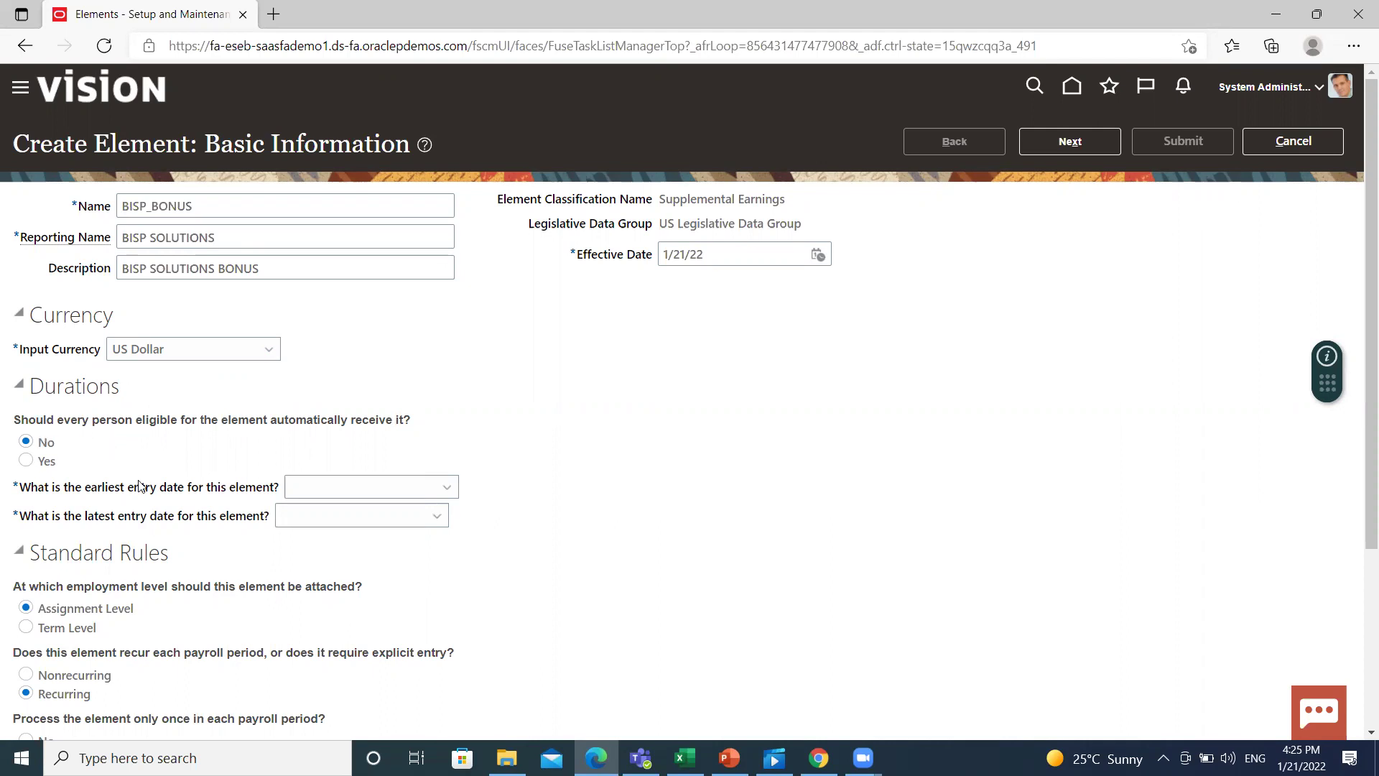
pyautogui.scroll(-2, 159, 499)
pyautogui.scroll(2, 160, 499)
# Set the element's earliest entry date to First Standard Earning Date and its latest entry date to Last Standard Earning Date.
pyautogui.click(353, 490)
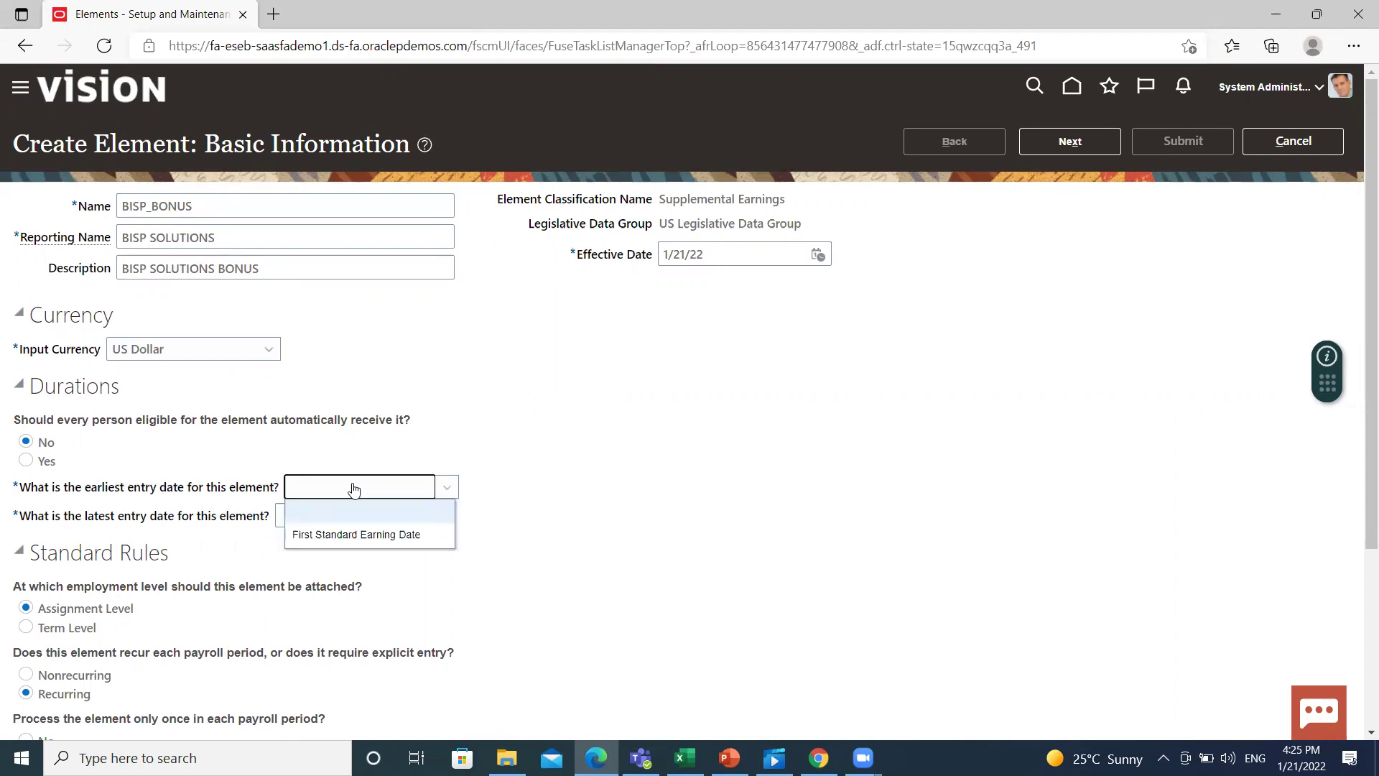
pyautogui.click(351, 535)
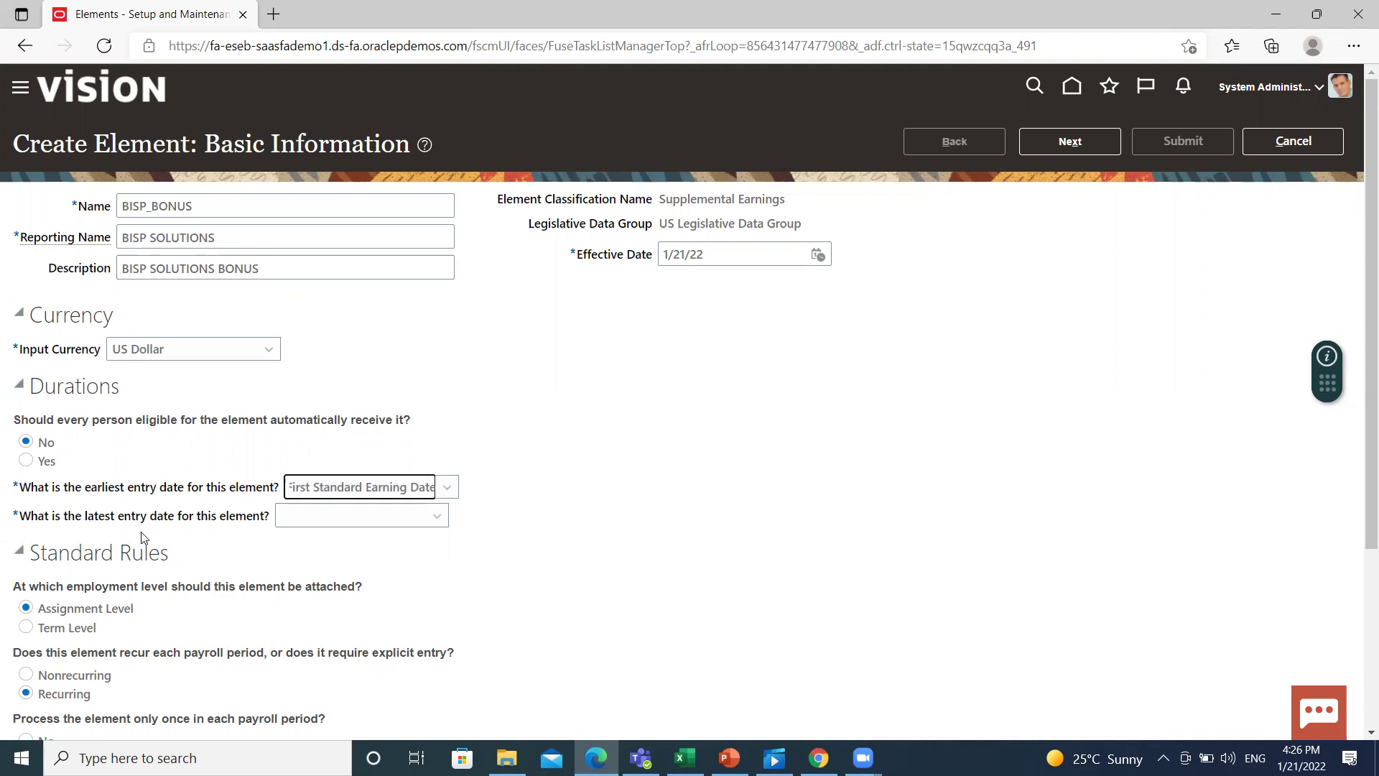
pyautogui.click(338, 527)
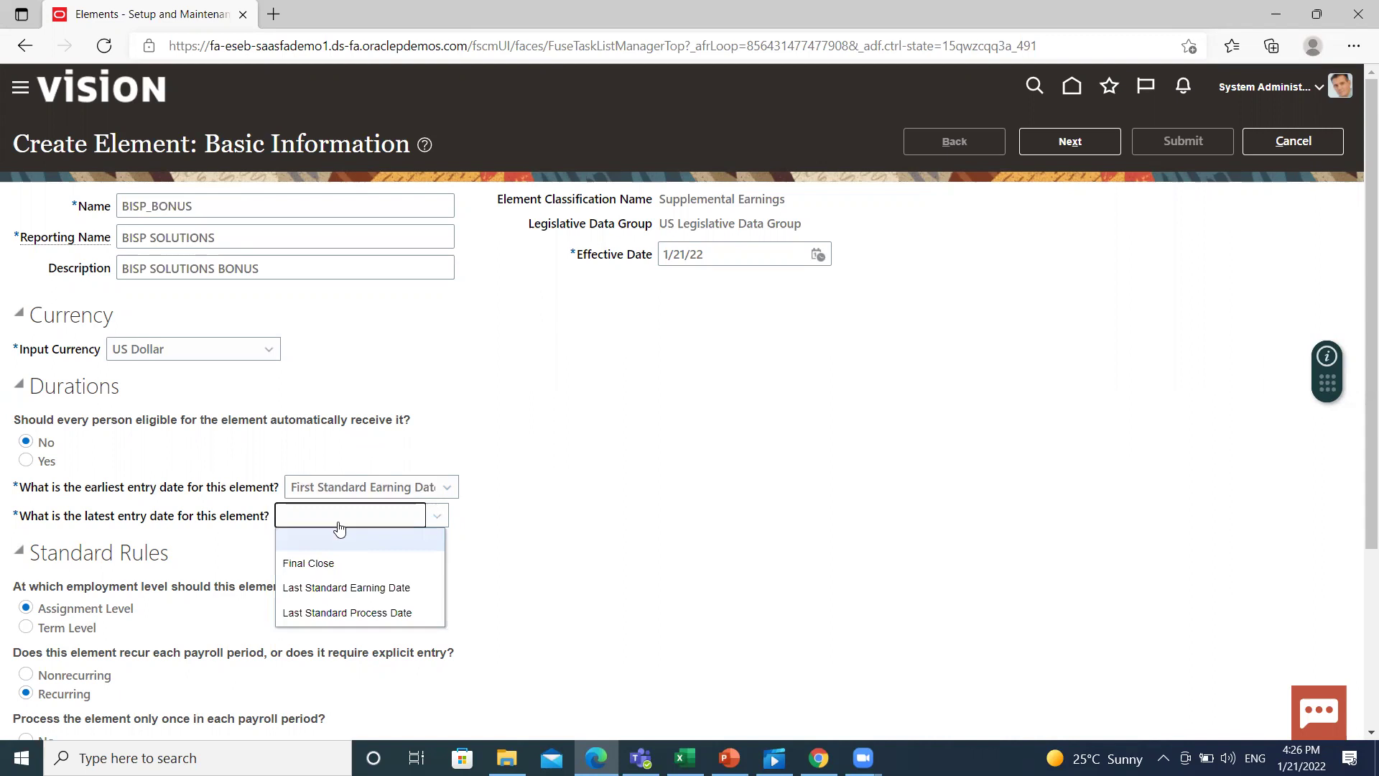
pyautogui.click(319, 588)
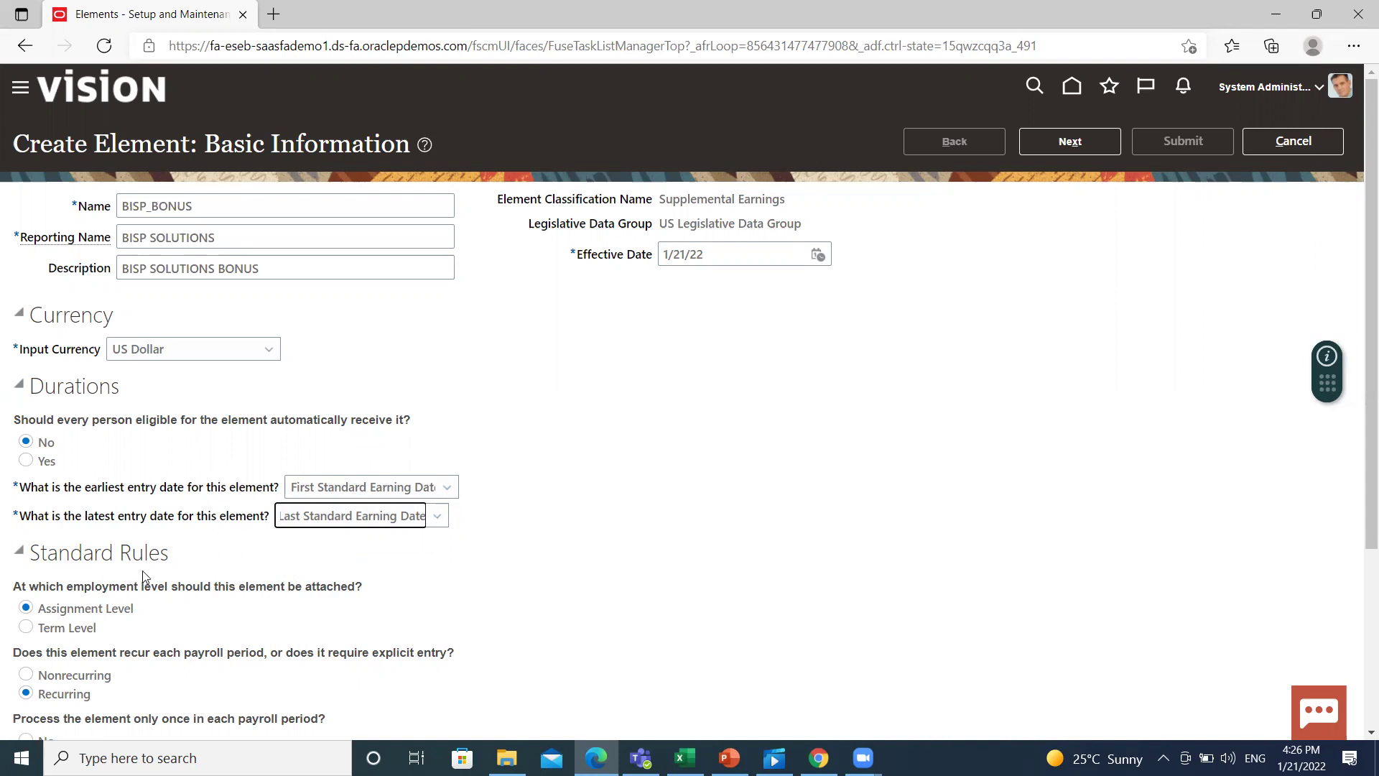
# Make the element Nonrecurring in its standard rules.
pyautogui.scroll(-2, 144, 575)
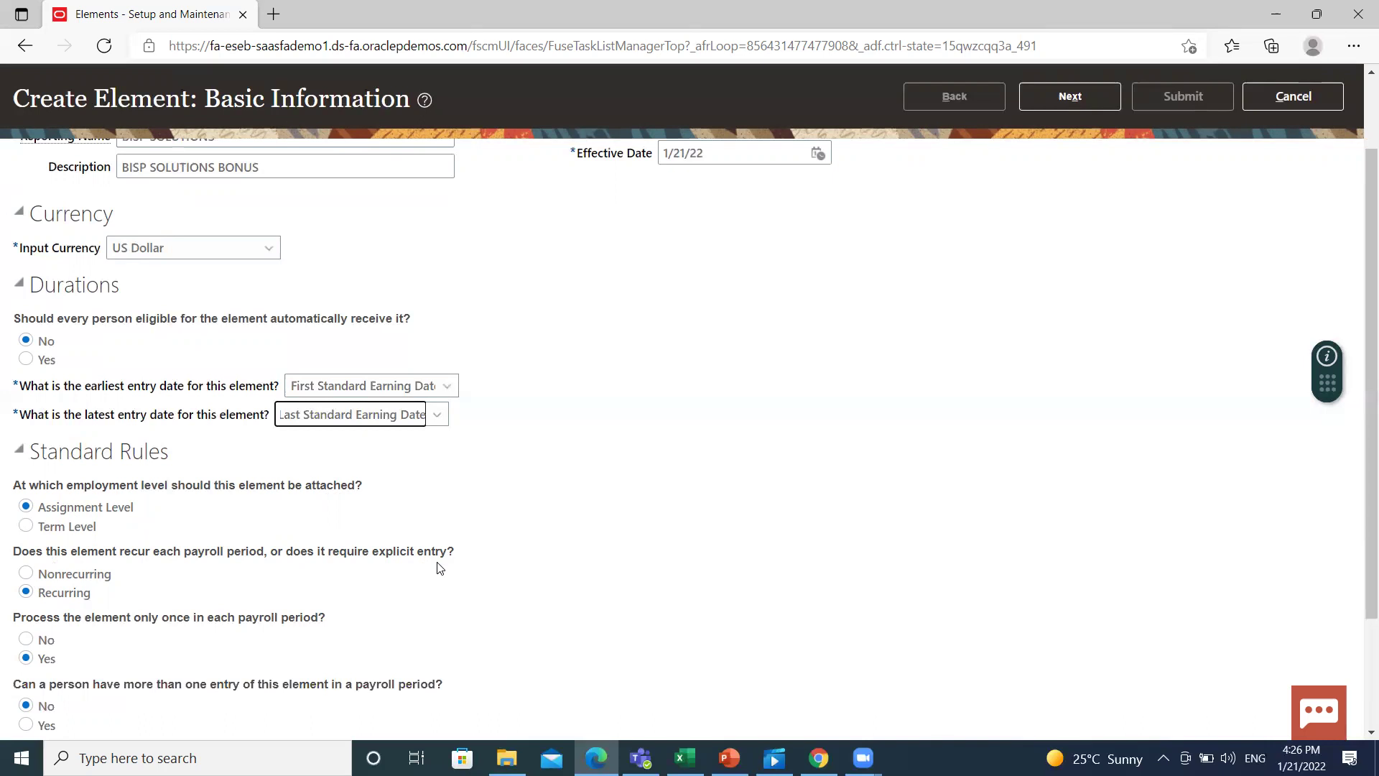
pyautogui.click(26, 573)
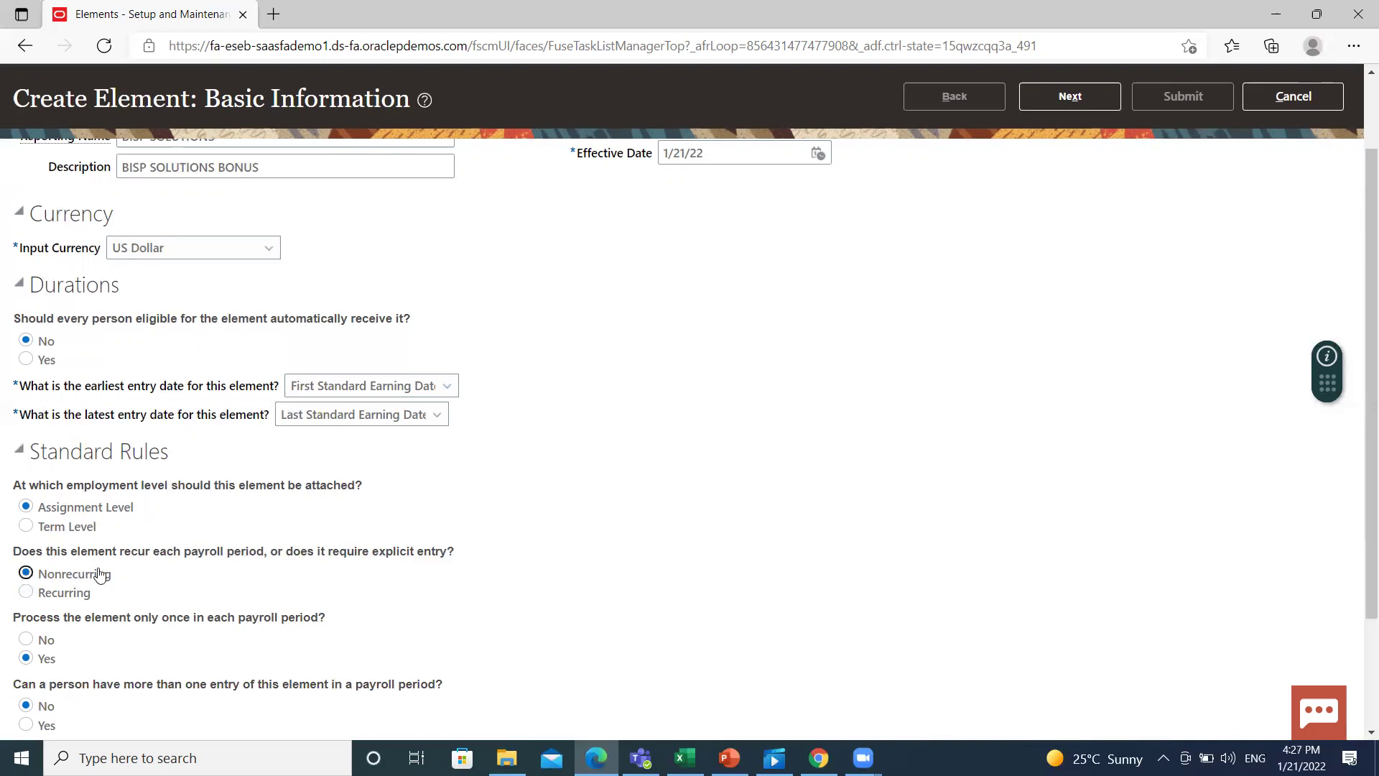
# Keep the remaining standard rules at their defaults and continue to the element's additional details.
pyautogui.scroll(-1, 209, 632)
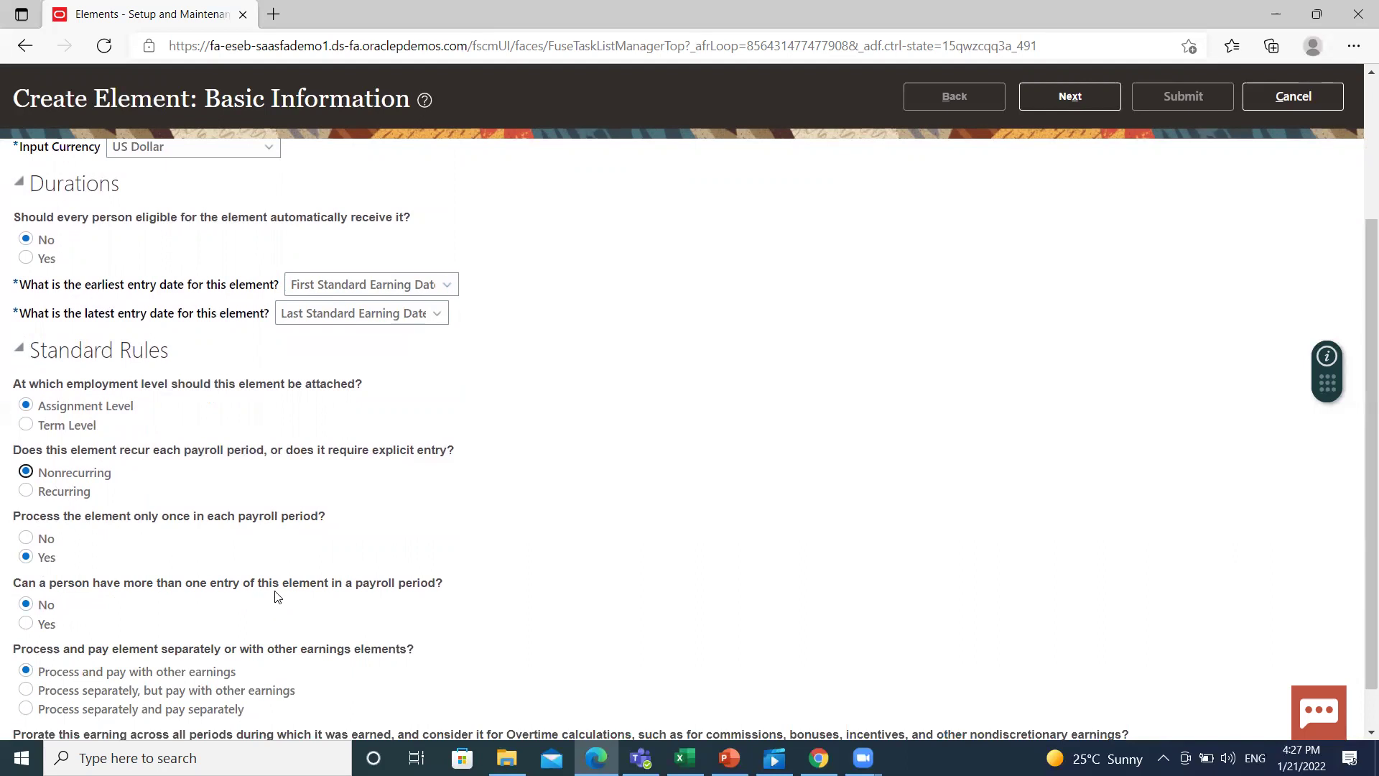
pyautogui.scroll(-1, 277, 597)
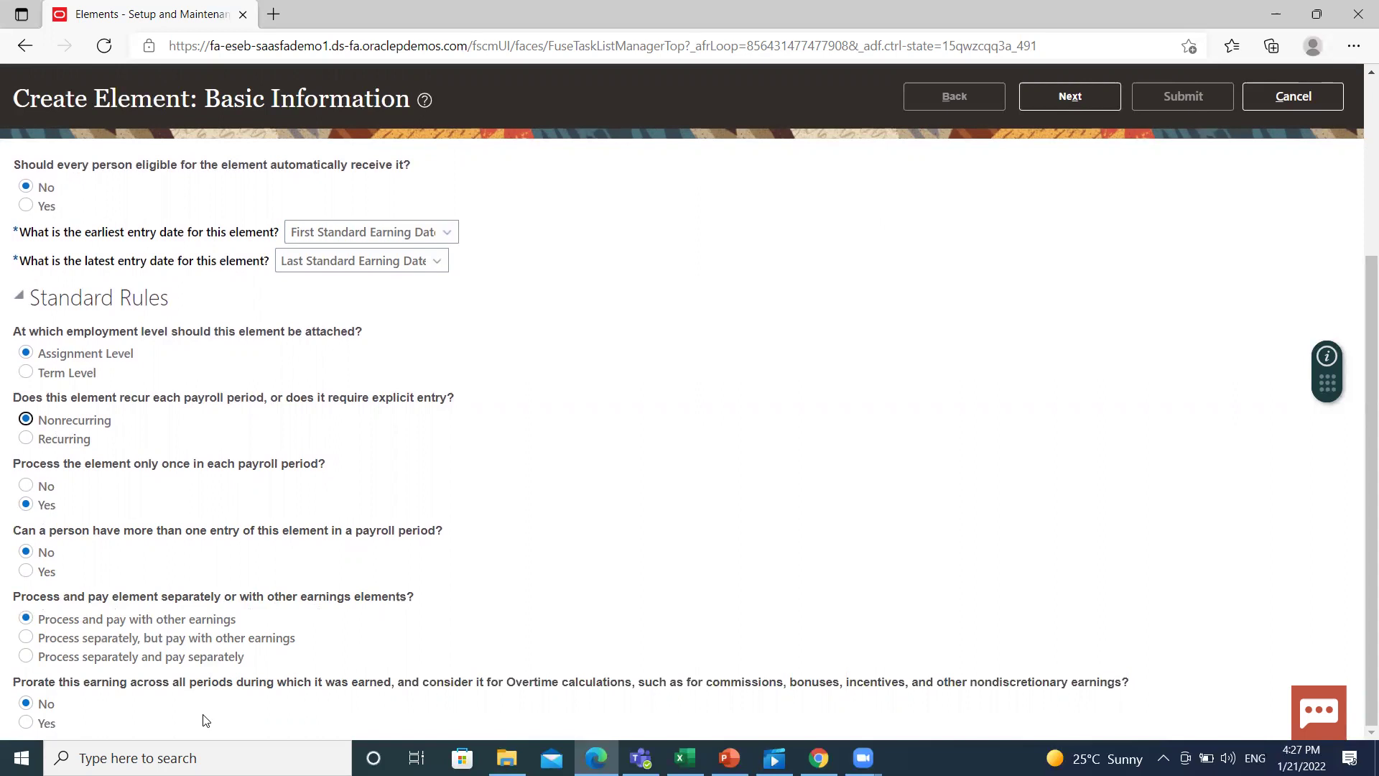
pyautogui.scroll(5, 206, 721)
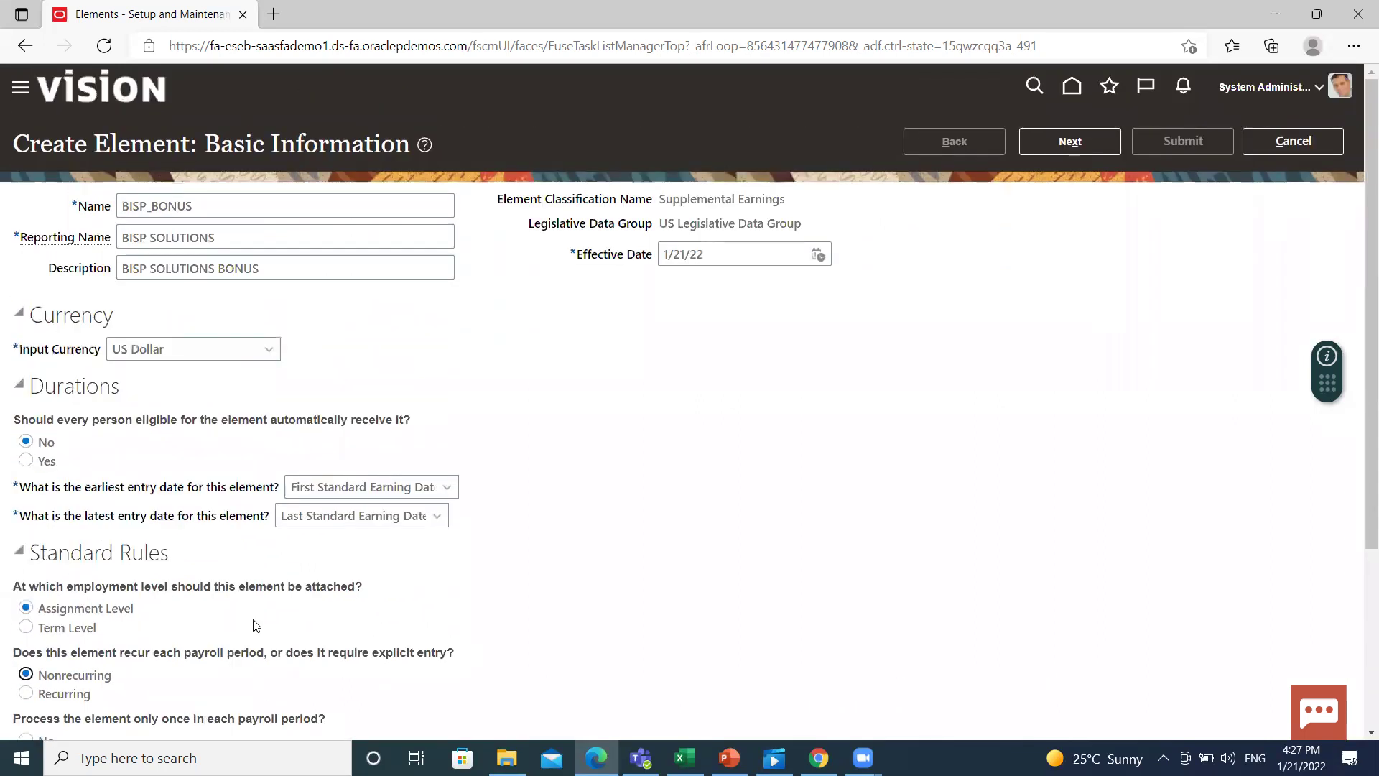
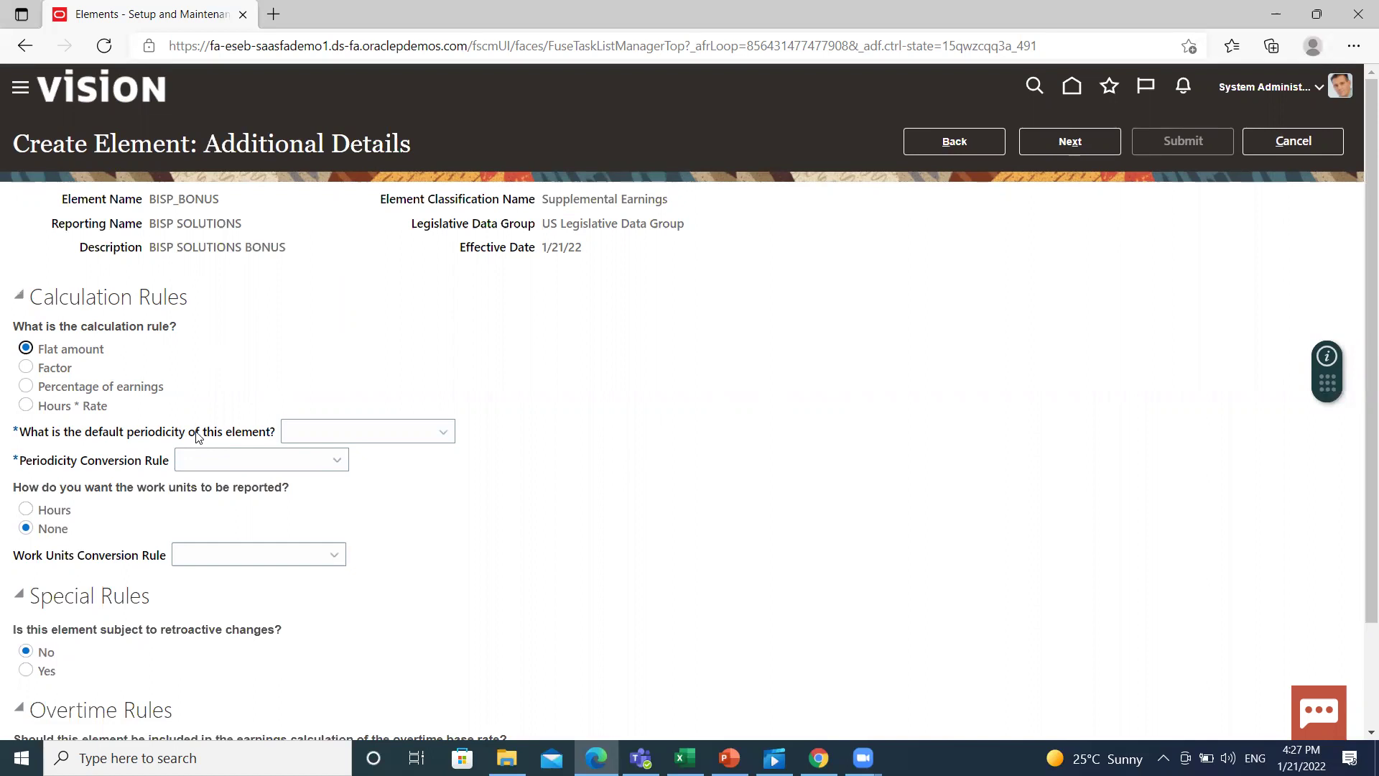
# Set the element's default periodicity to Hourly and its periodicity conversion rule to Standard Working Hours Rate Annualized.
pyautogui.click(359, 434)
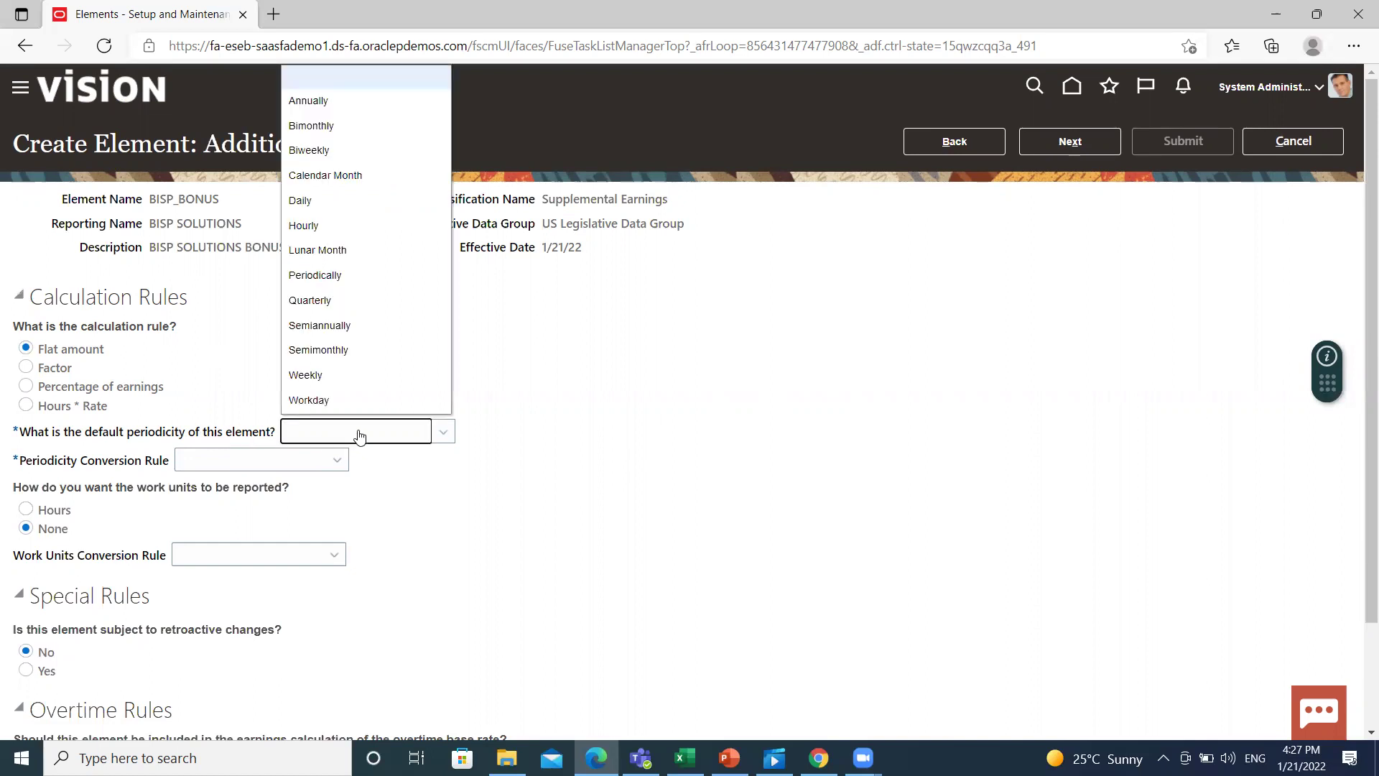
pyautogui.click(341, 232)
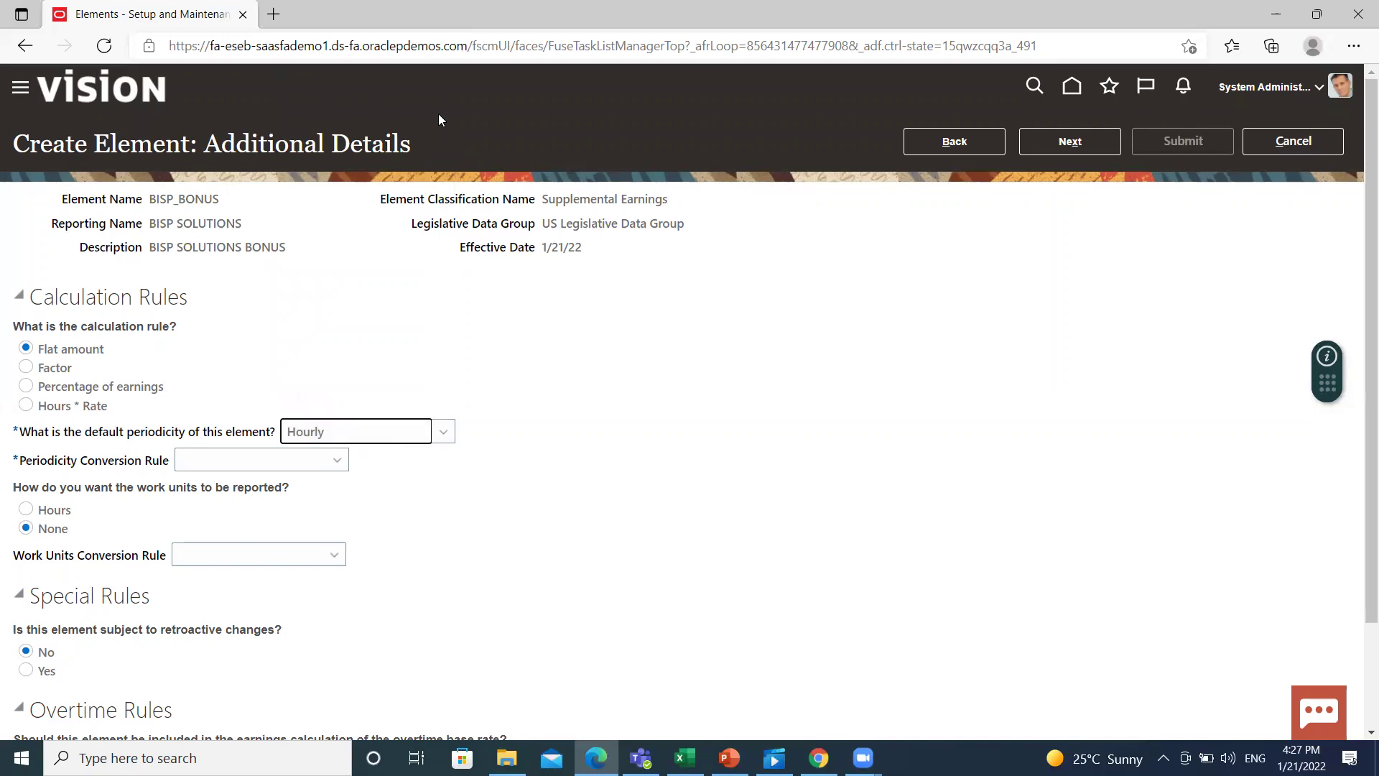
pyautogui.press('Tab')
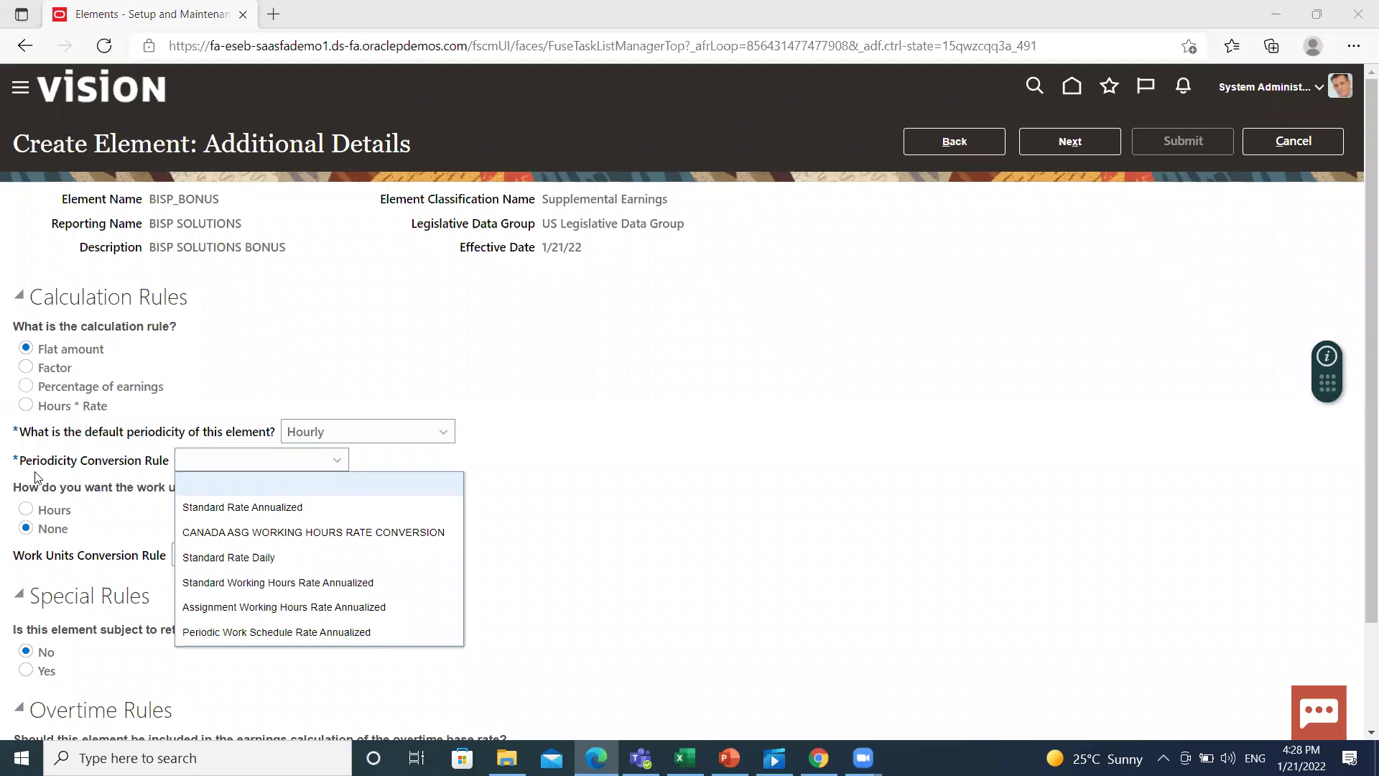
pyautogui.click(237, 584)
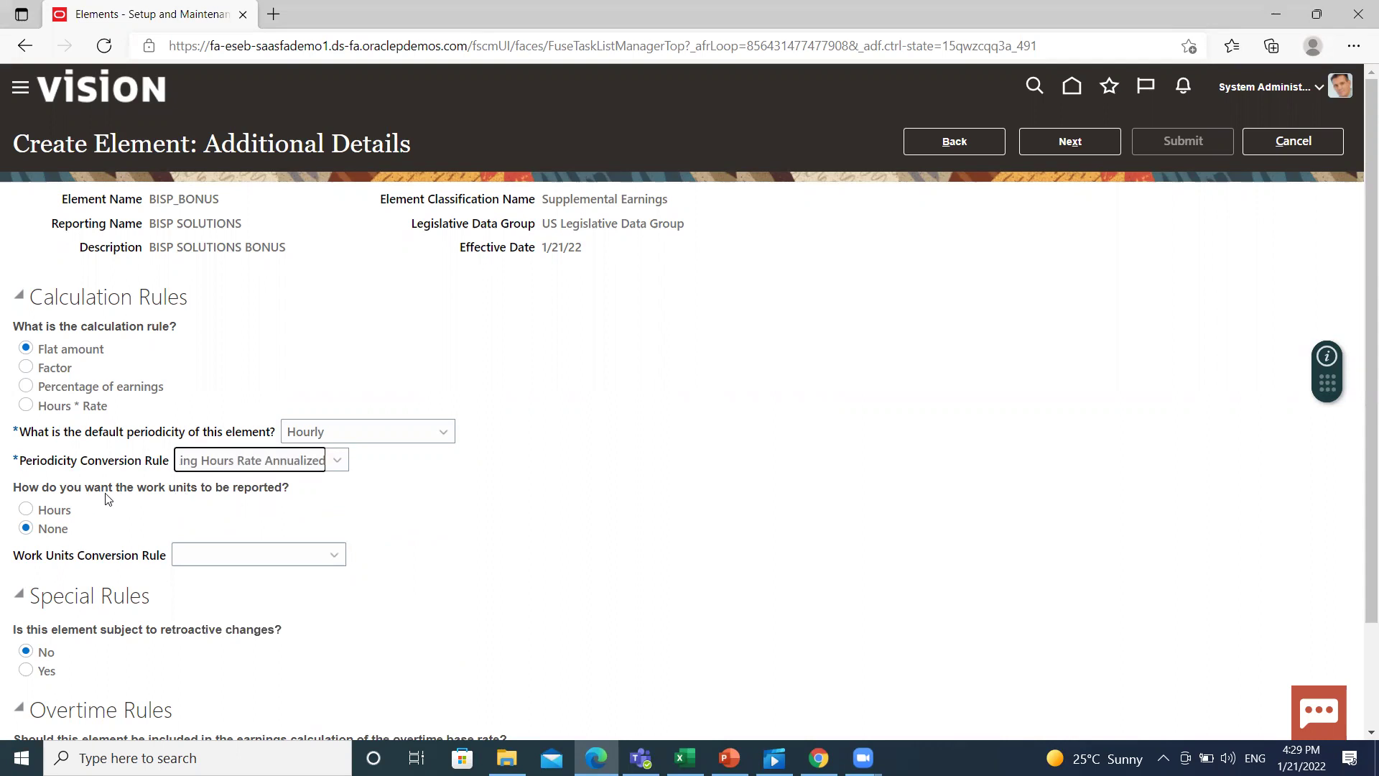
# Report the element's work units as Hours and leave the work units conversion rule blank.
pyautogui.click(29, 511)
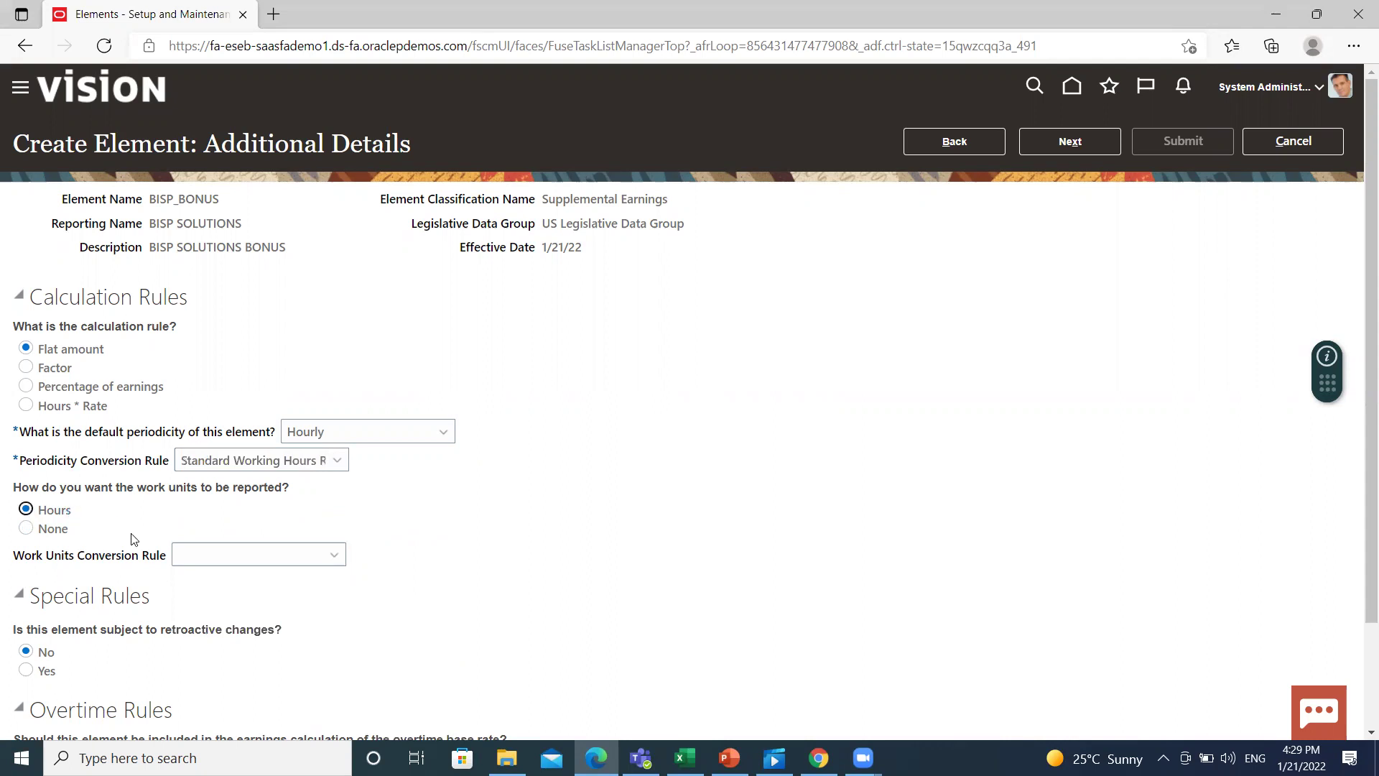
pyautogui.click(264, 559)
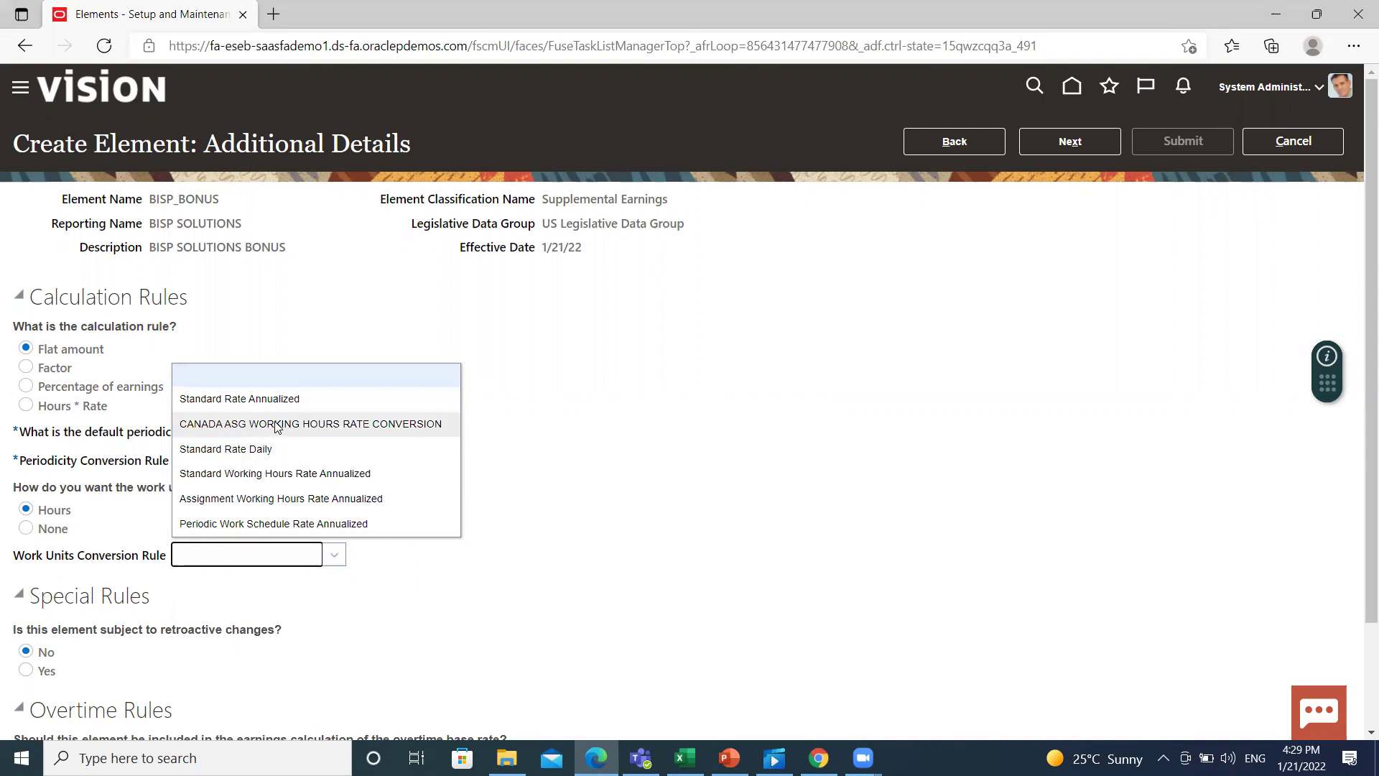
pyautogui.click(230, 596)
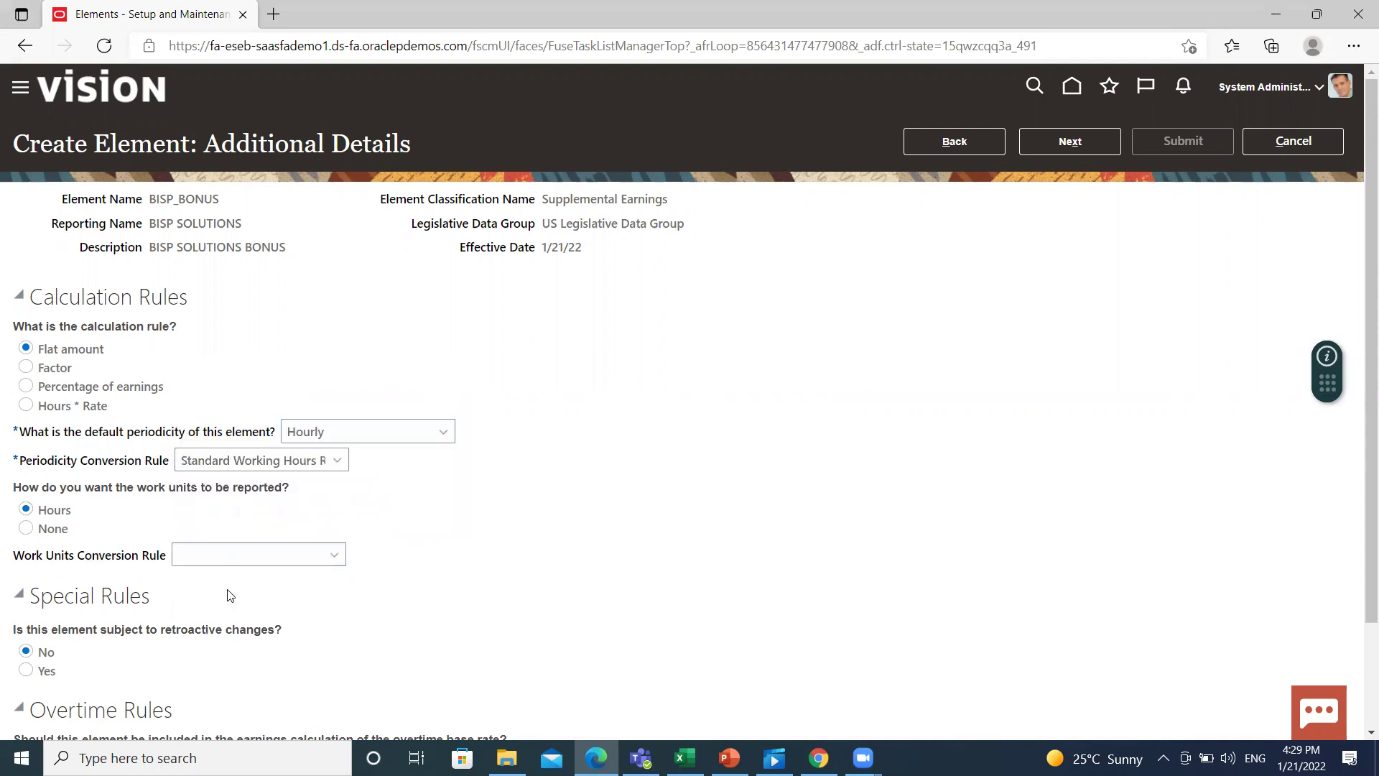
# Keep the special and overtime rules at their defaults, and submit the BISP_BONUS element after reviewing its selected options.
pyautogui.scroll(-2, 230, 595)
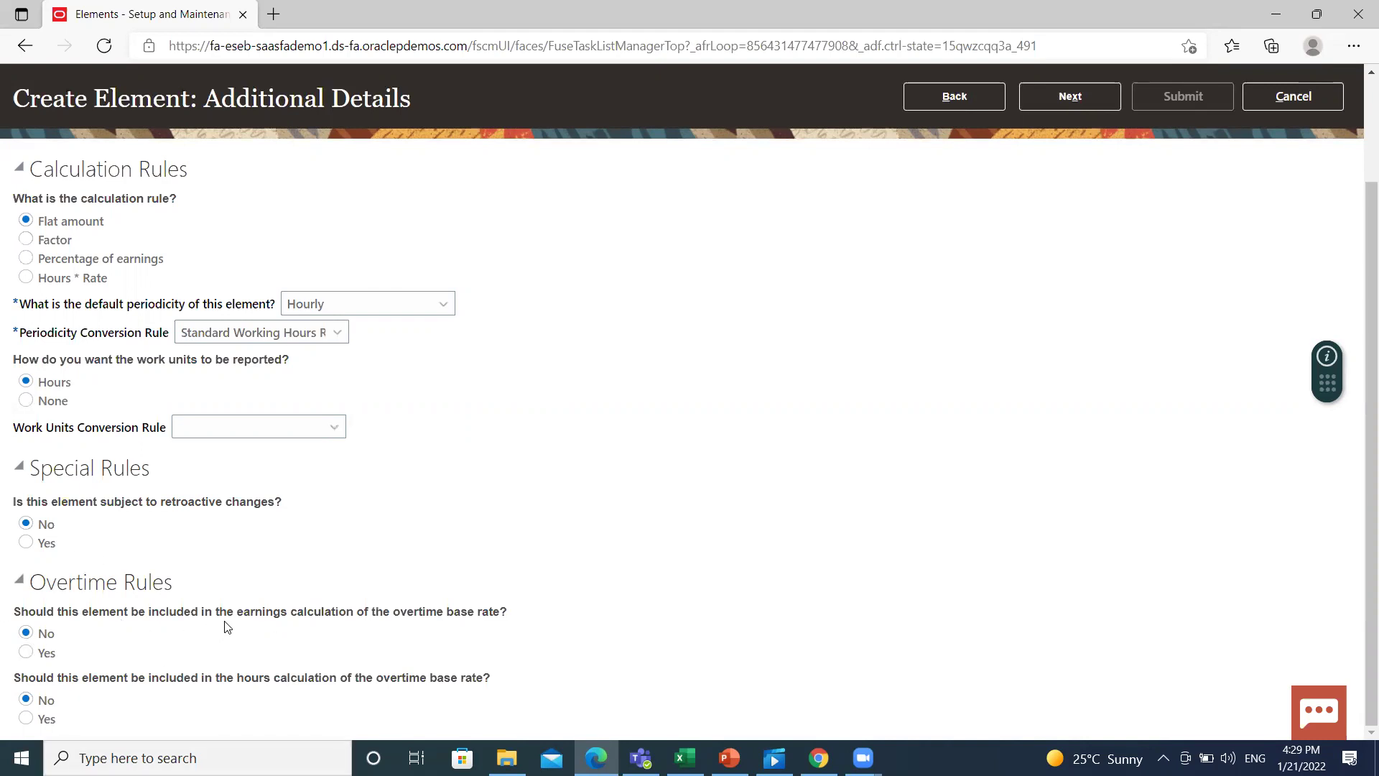
pyautogui.scroll(3, 227, 627)
pyautogui.click(1077, 138)
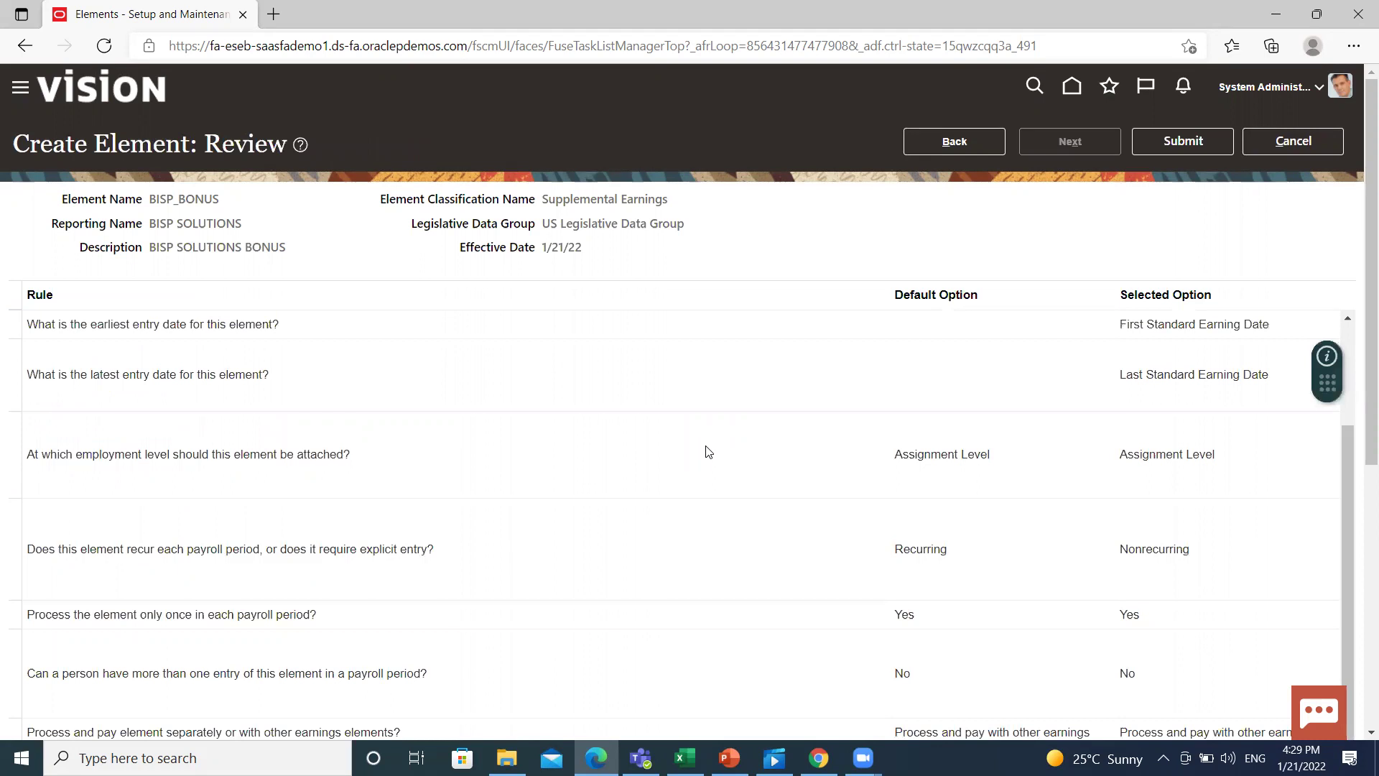
pyautogui.scroll(-6, 668, 455)
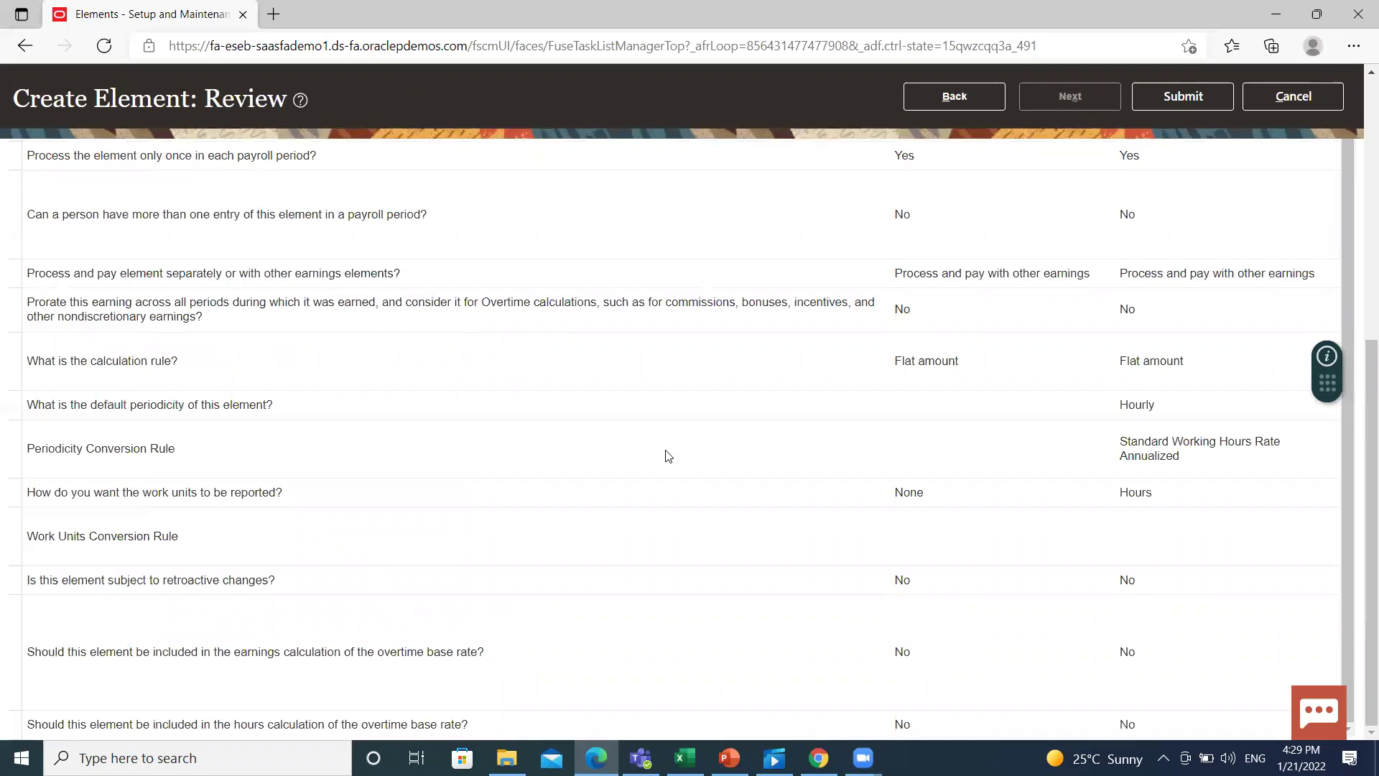
pyautogui.scroll(8, 668, 455)
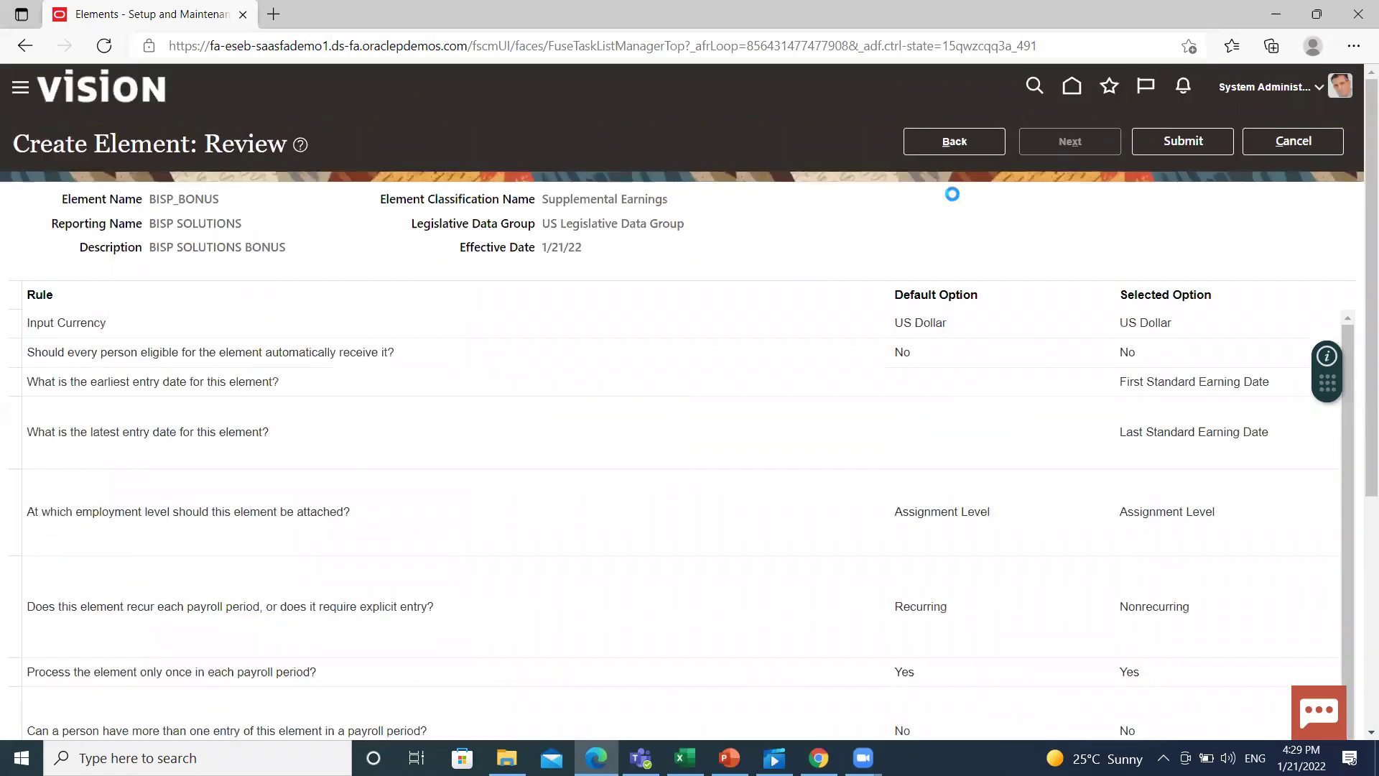
pyautogui.click(1189, 142)
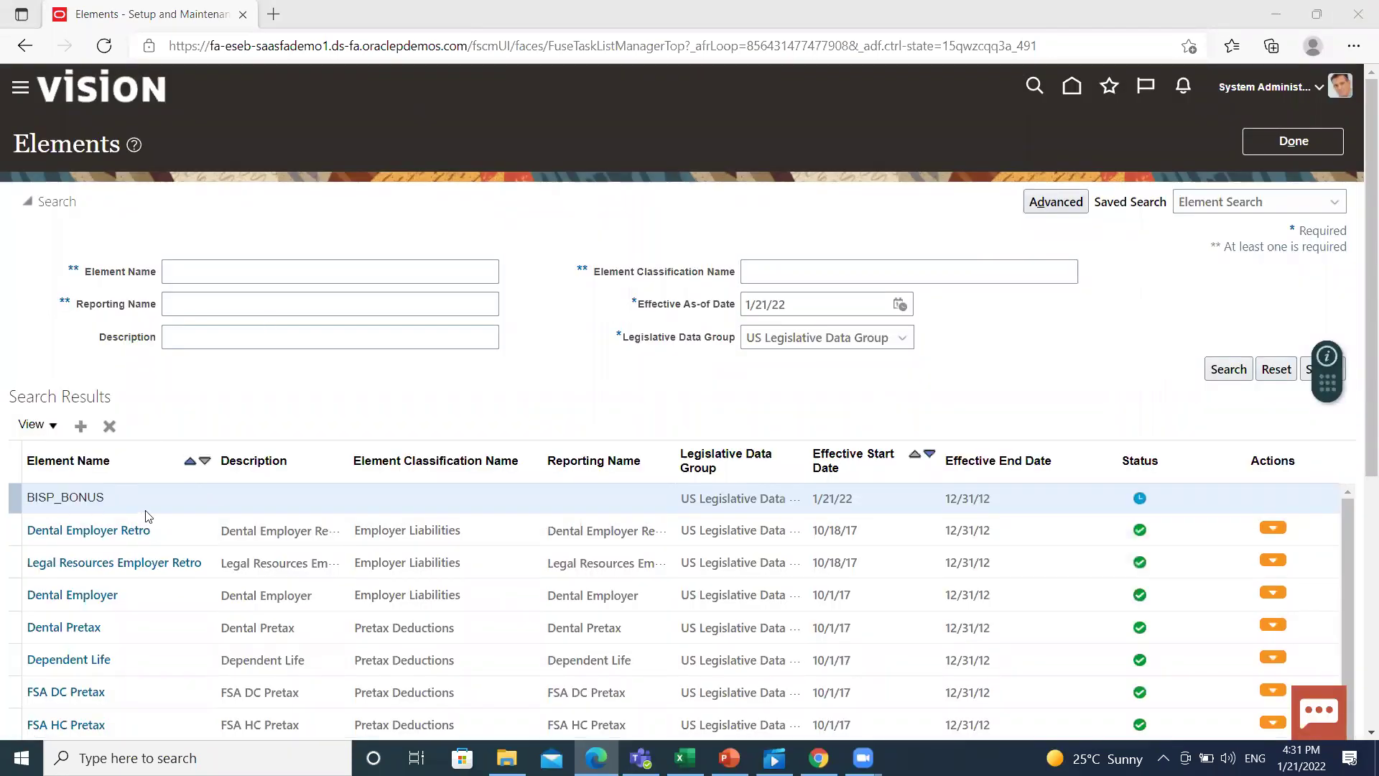
# Check the processing status of BISP_BONUS in the element search results.
pyautogui.scroll(-2, 212, 506)
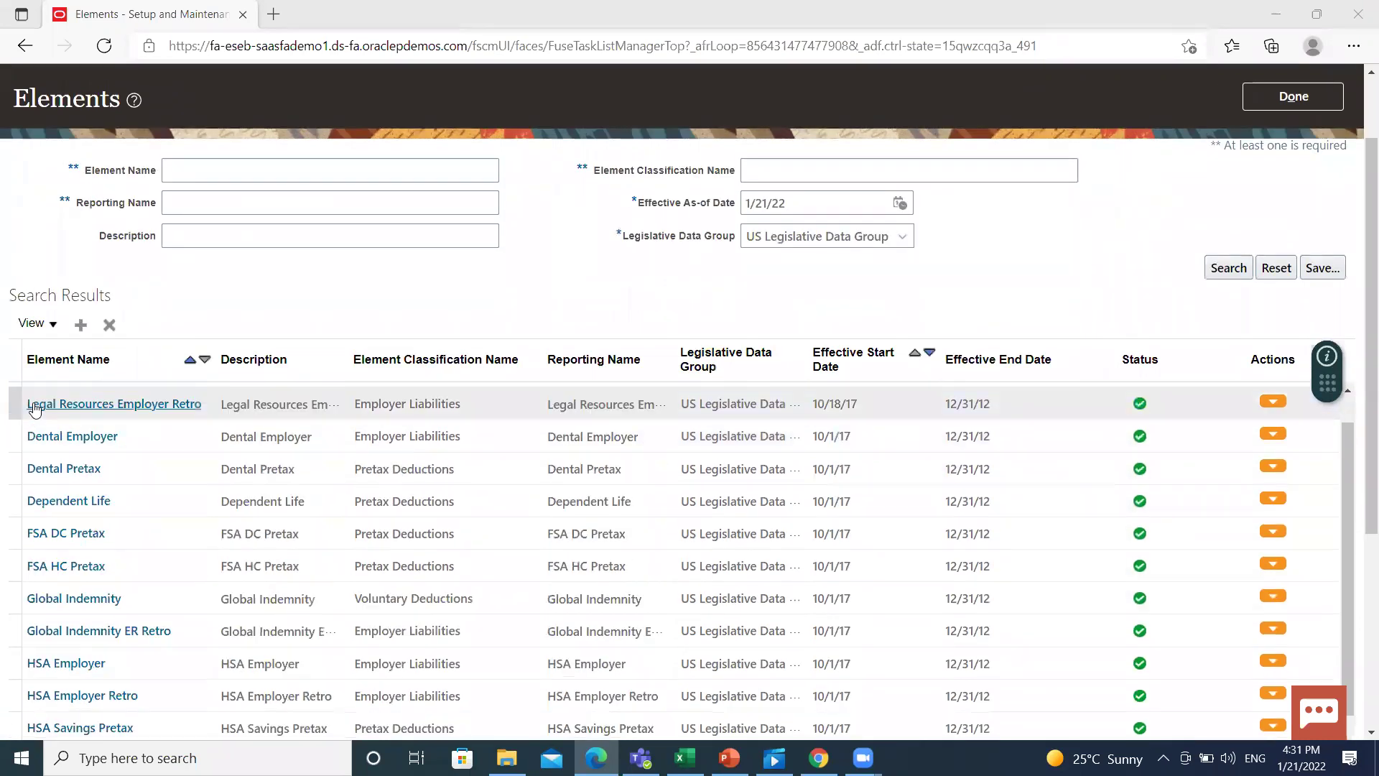
pyautogui.scroll(3, 74, 451)
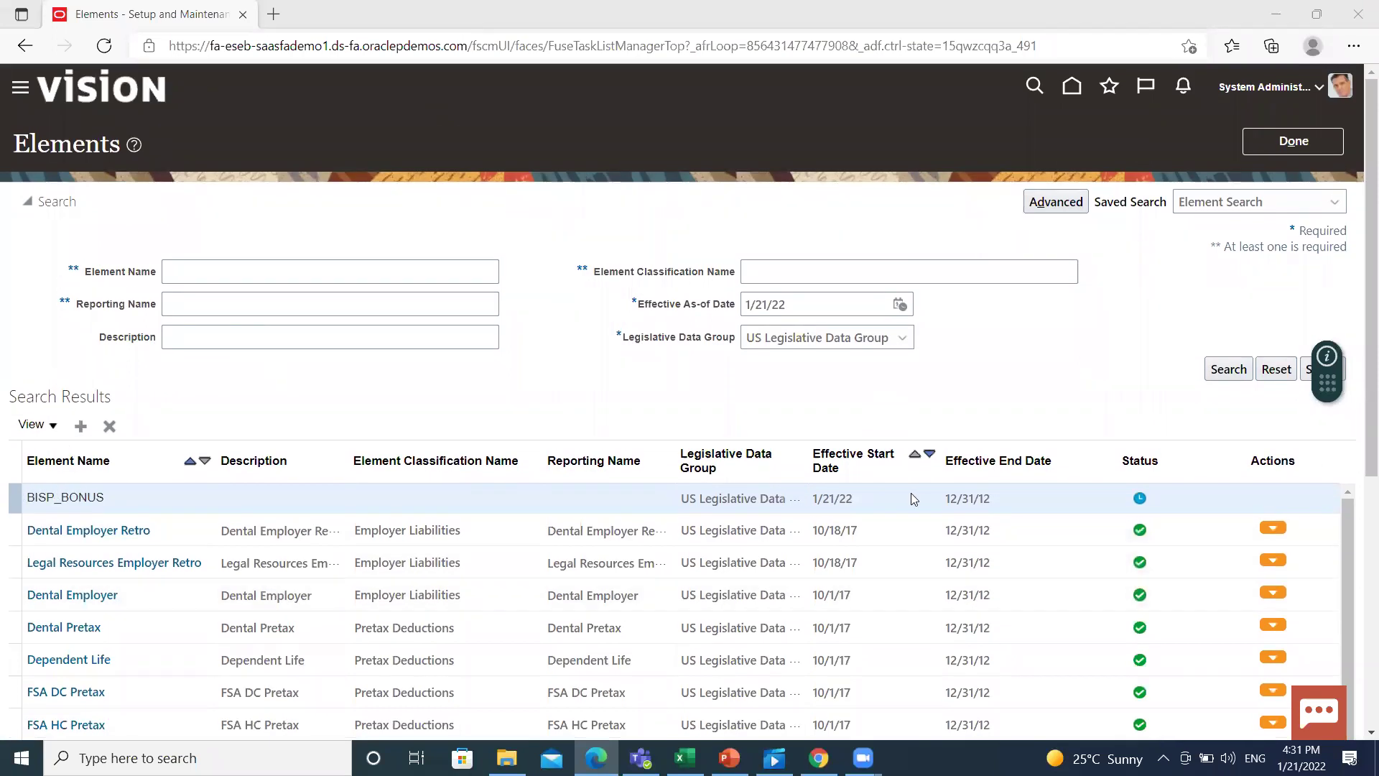
pyautogui.moveTo(1142, 501)
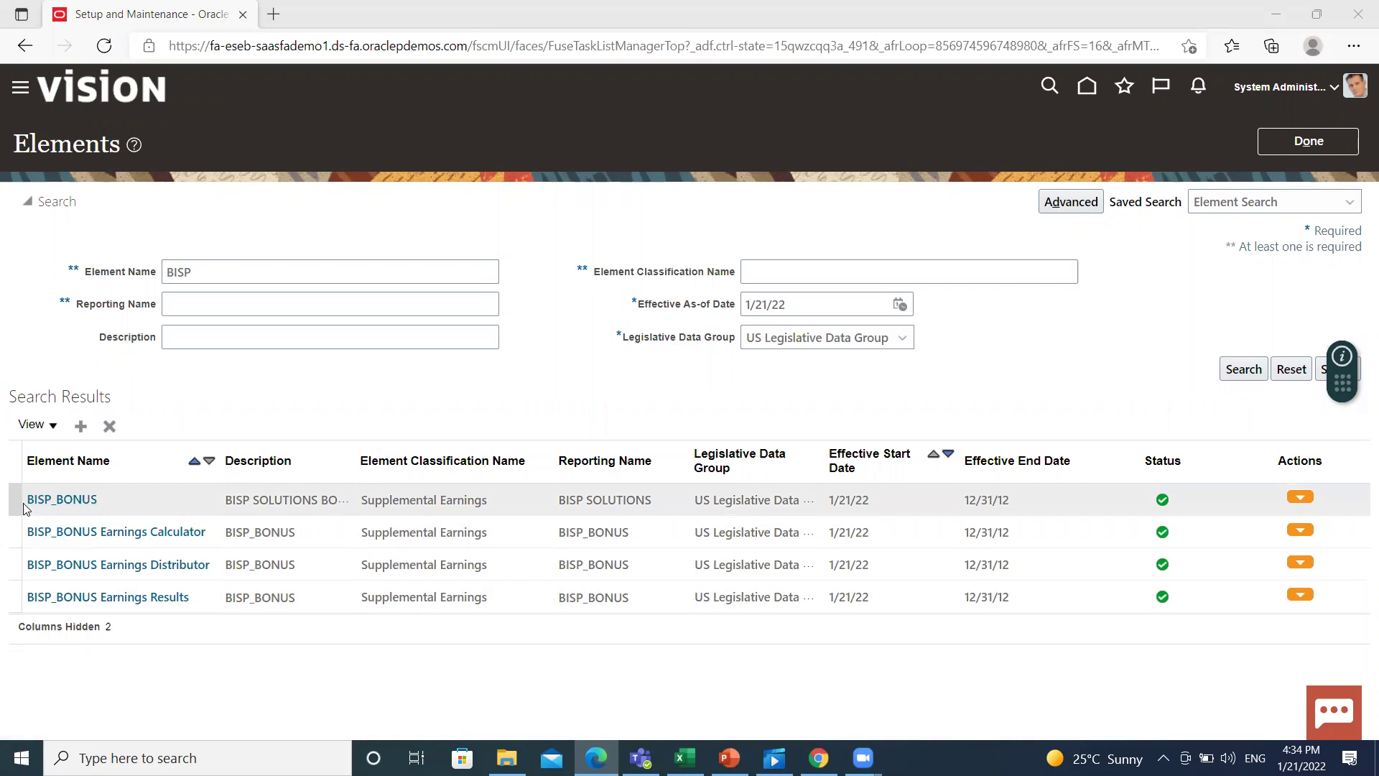
# Open the BISP_BONUS element's summary and collapse Input Values and Status Processing Rules in its overview tree.
pyautogui.click(50, 497)
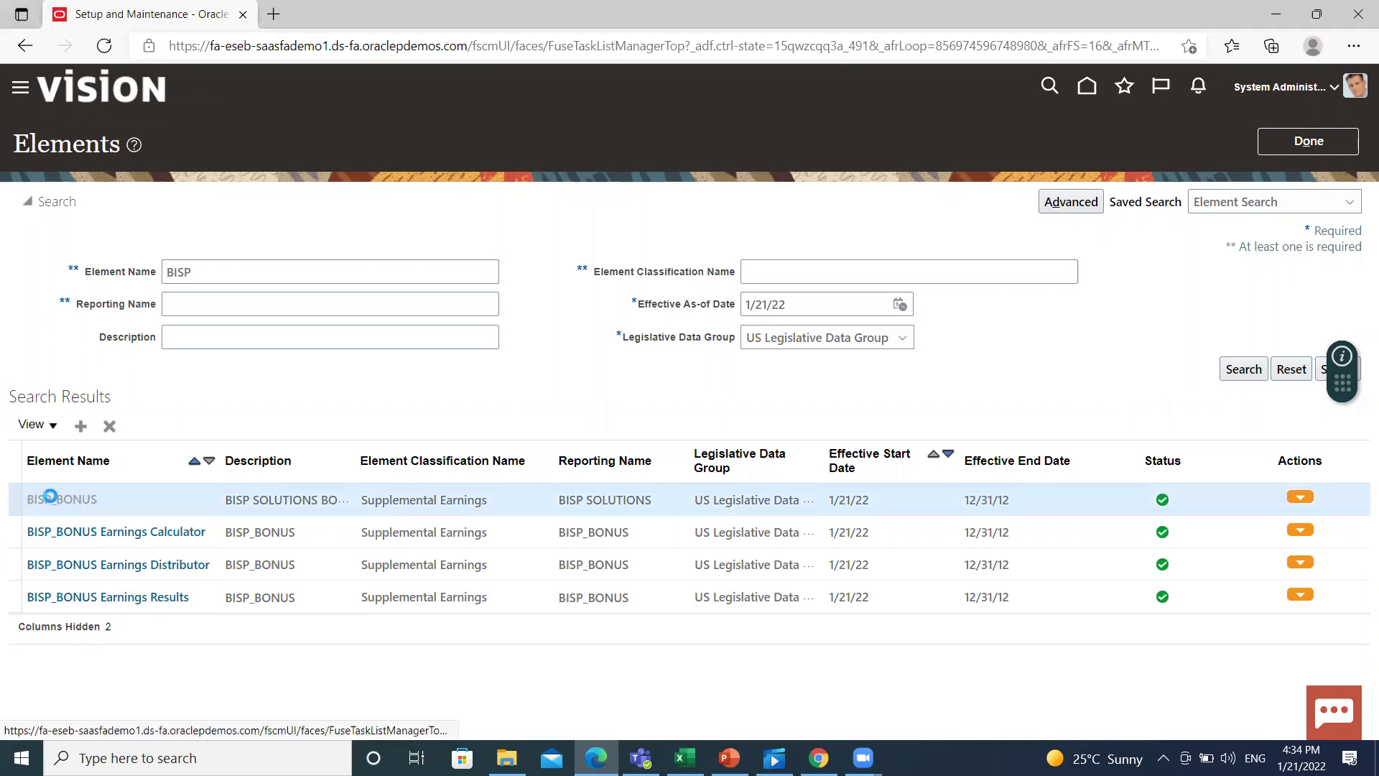
pyautogui.click(51, 501)
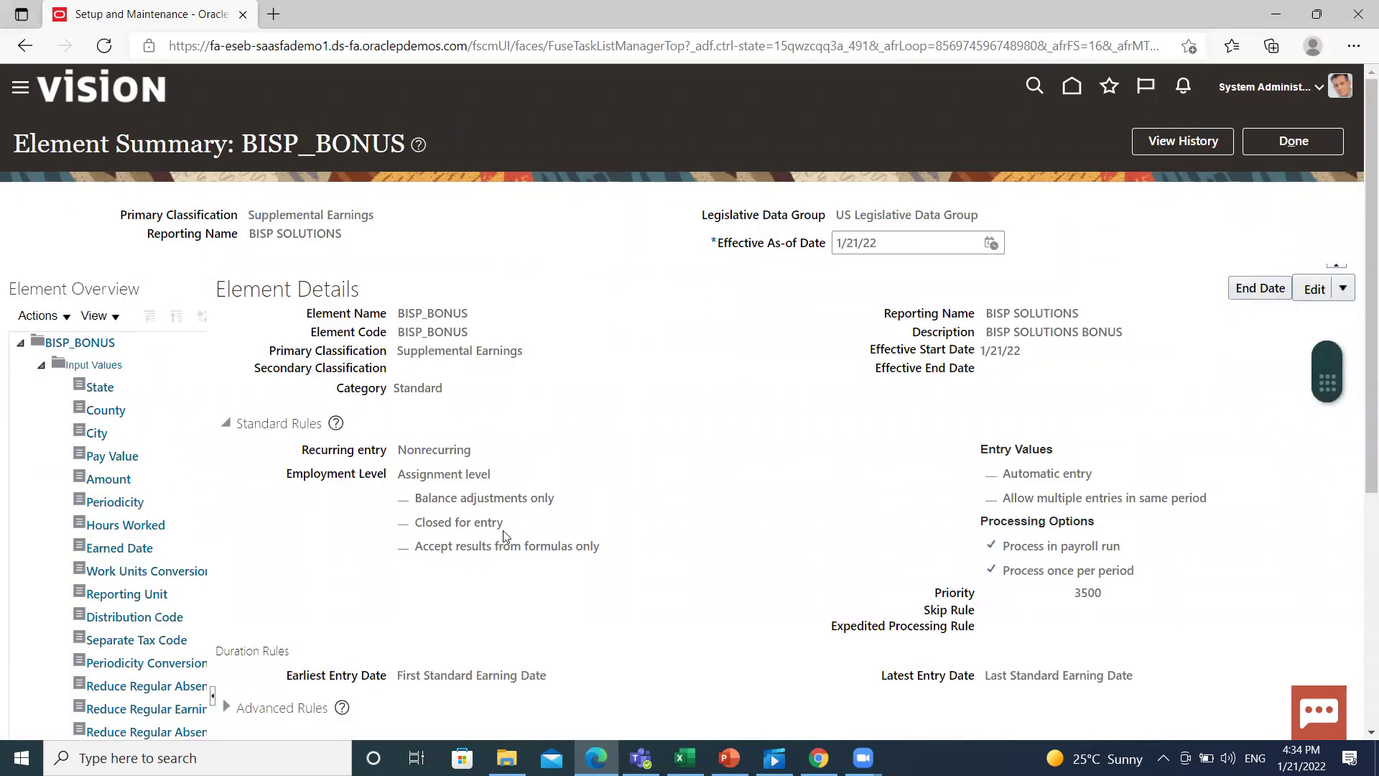
pyautogui.click(42, 368)
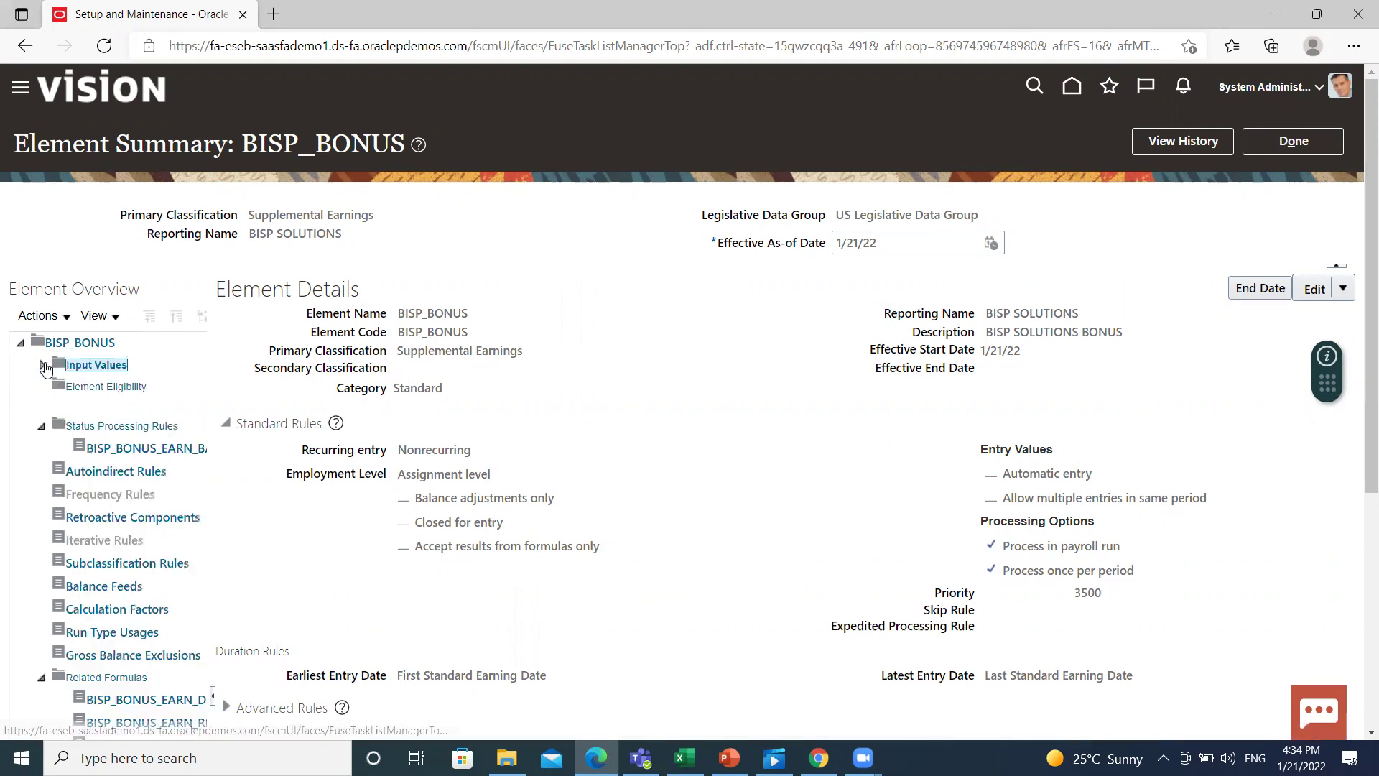
pyautogui.click(45, 438)
pyautogui.scroll(-3, 111, 619)
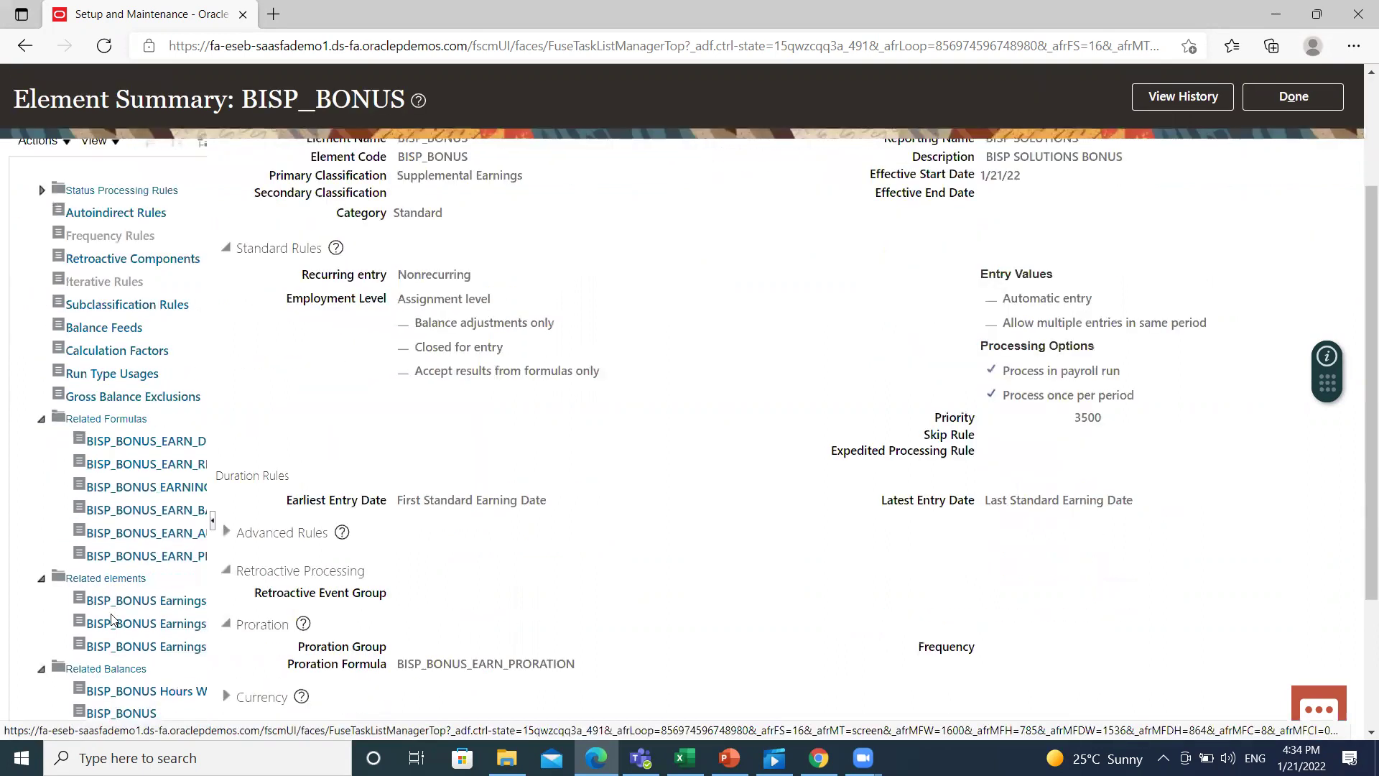
pyautogui.scroll(-1, 112, 617)
pyautogui.scroll(5, 115, 614)
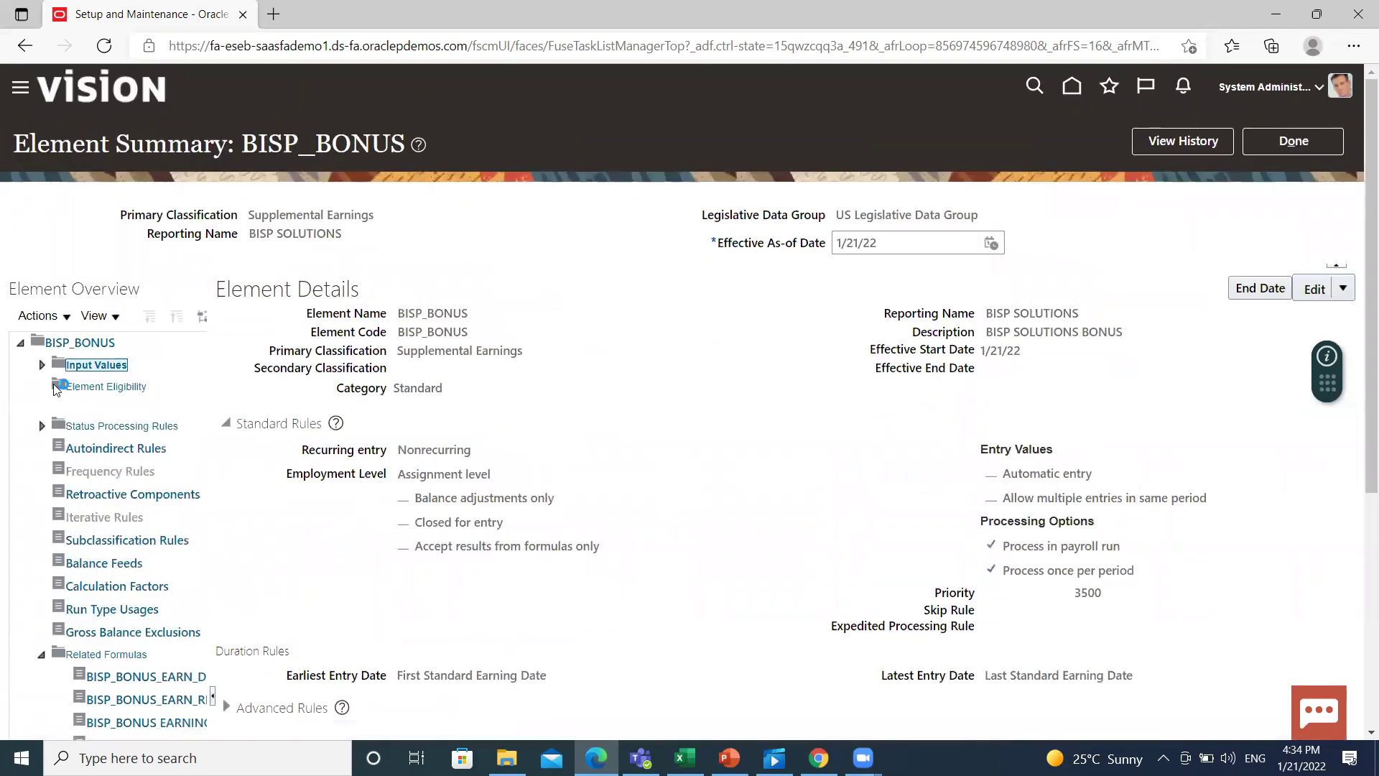
# Create an element eligibility record for the BISP_BONUS element and name it BISP BONUS.
pyautogui.click(53, 383)
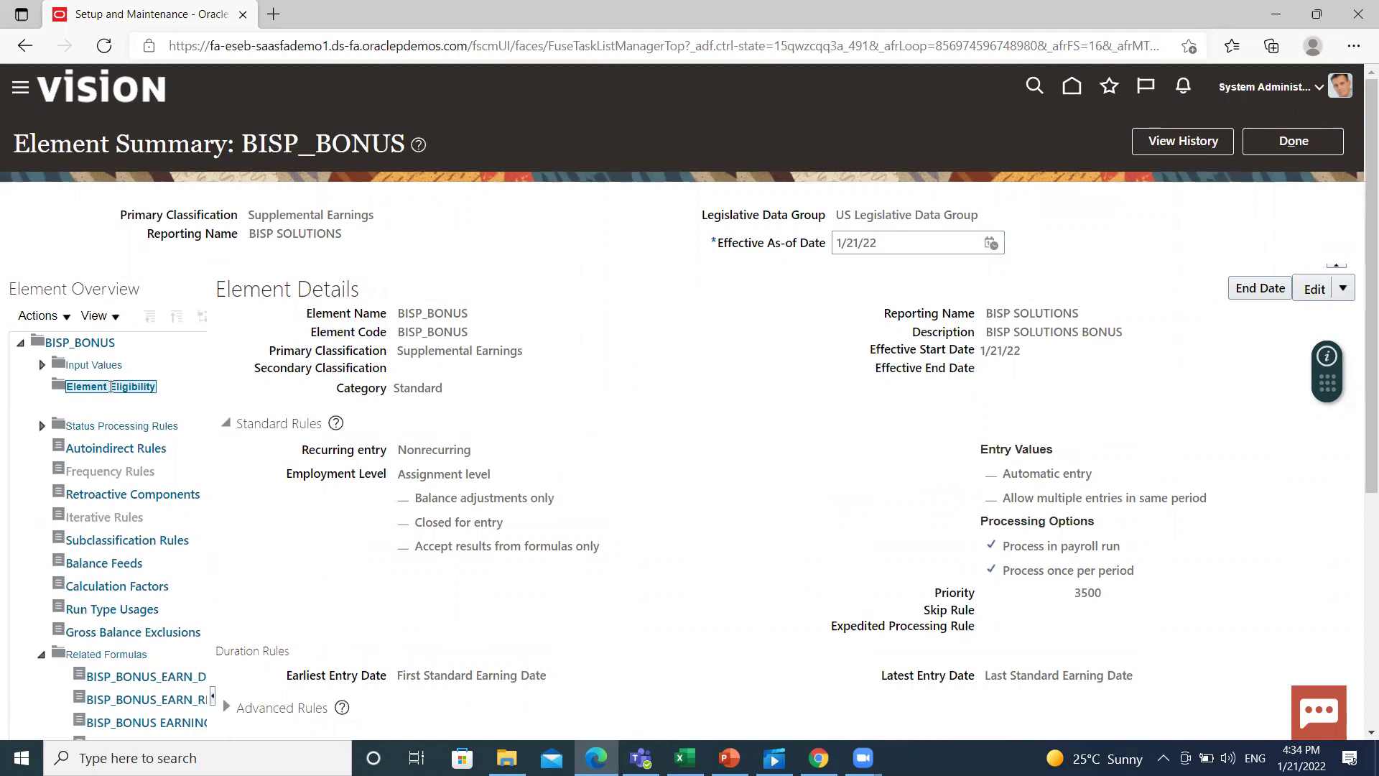
pyautogui.click(59, 318)
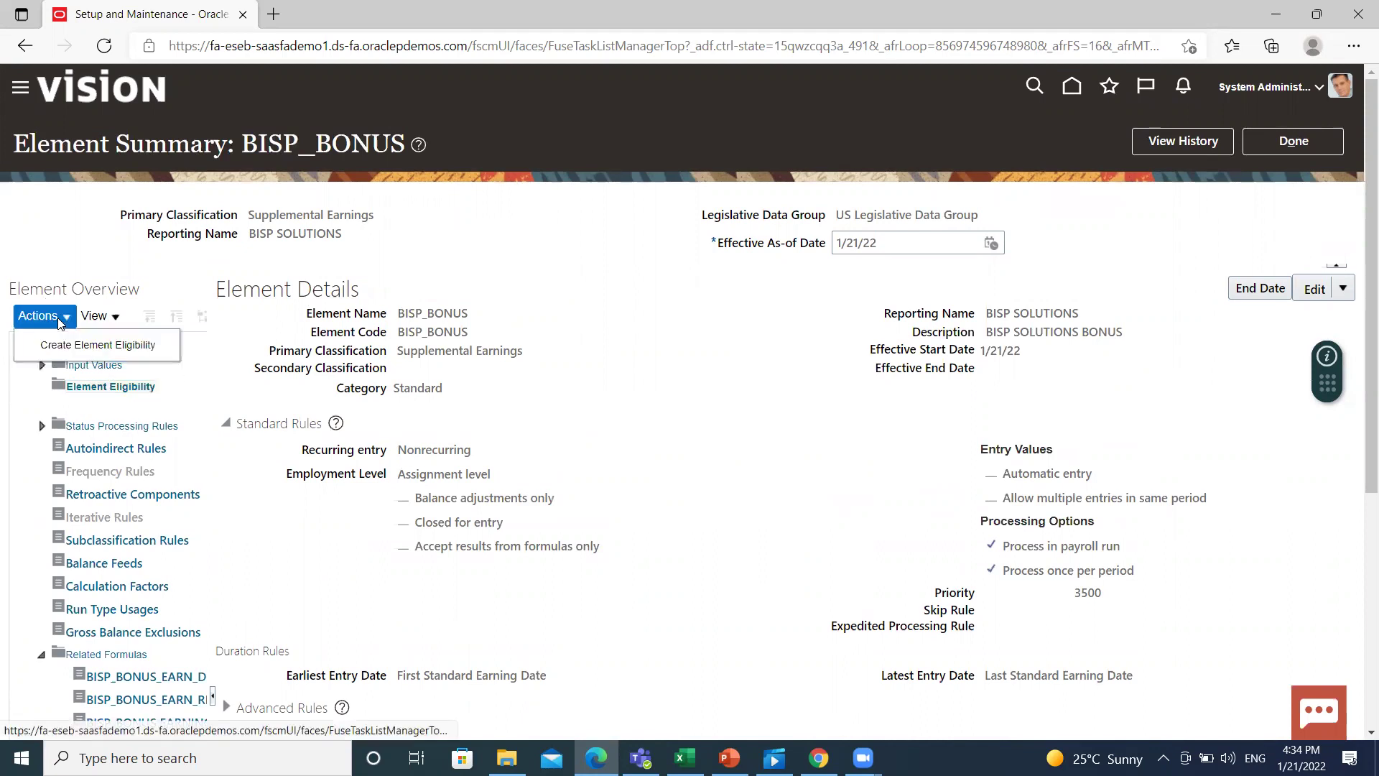
pyautogui.click(97, 345)
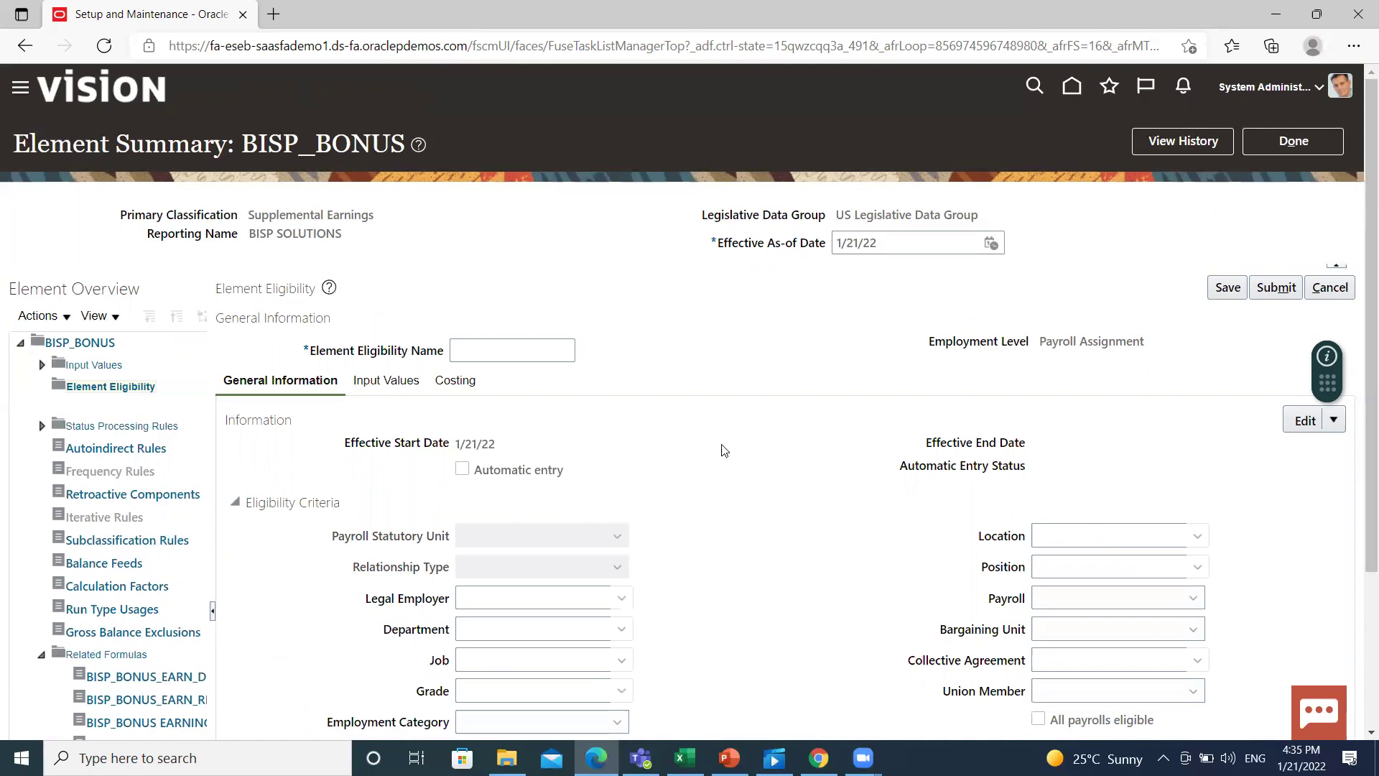
pyautogui.click(508, 355)
pyautogui.write('b')
pyautogui.write('BISP')
pyautogui.write(' B')
pyautogui.write('ON')
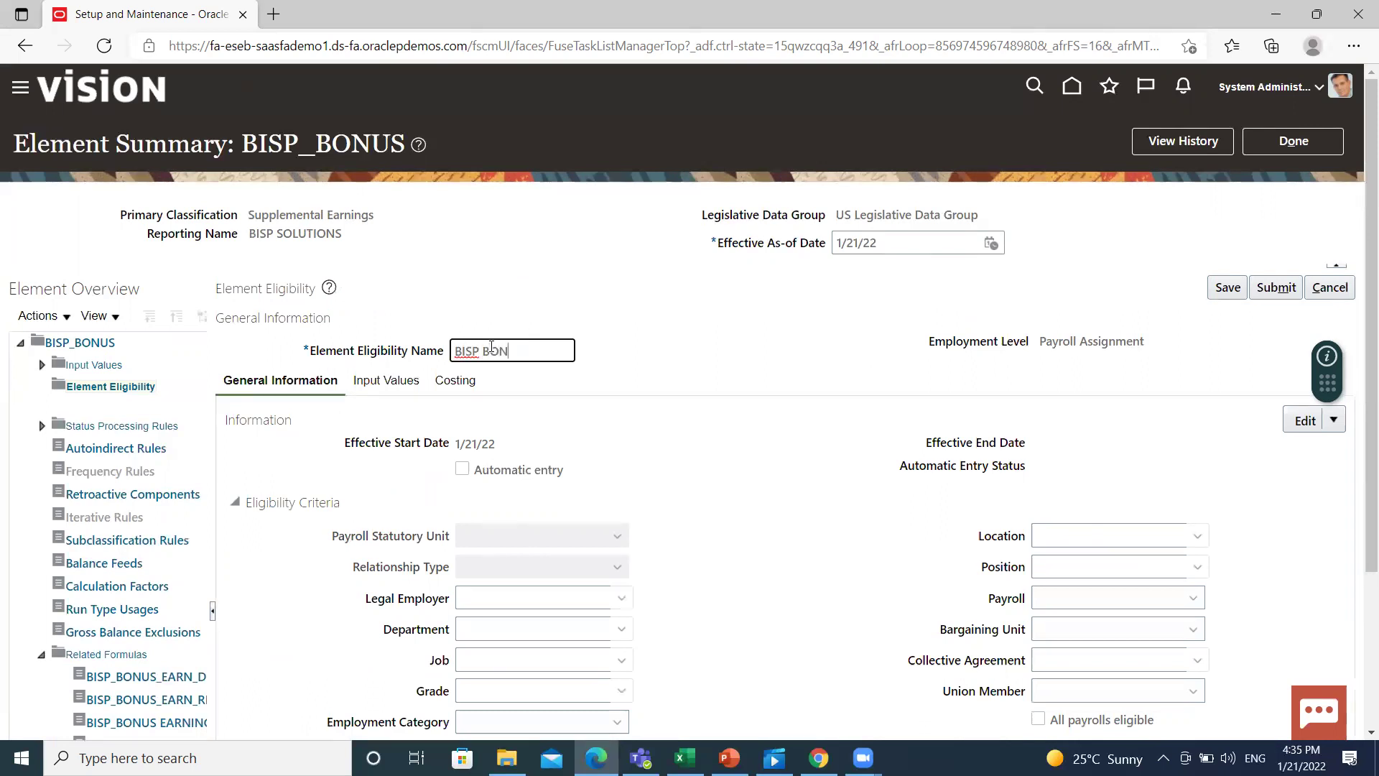
pyautogui.write('US')
# Leave the eligibility criteria blank and open the input values of the BISP BONUS eligibility record.
pyautogui.scroll(-3, 662, 396)
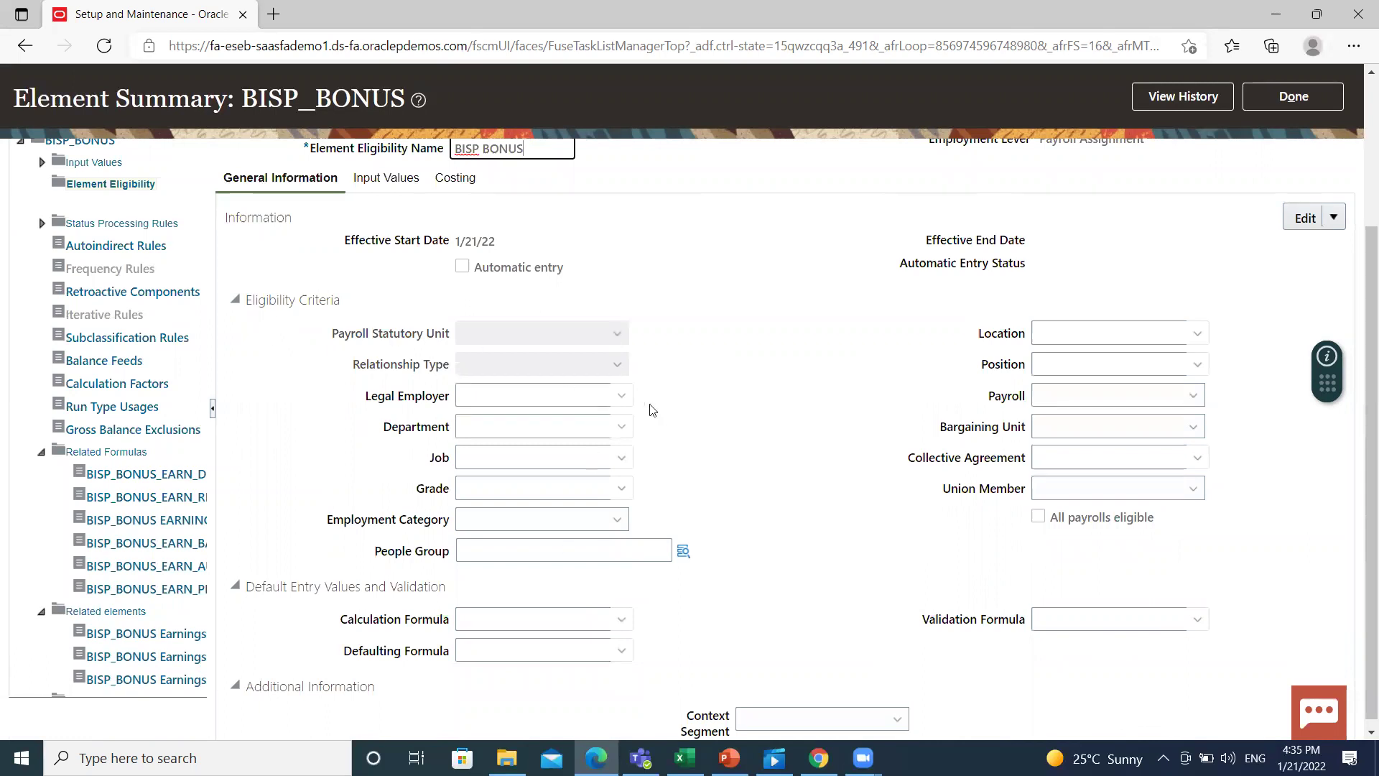
pyautogui.scroll(2, 695, 395)
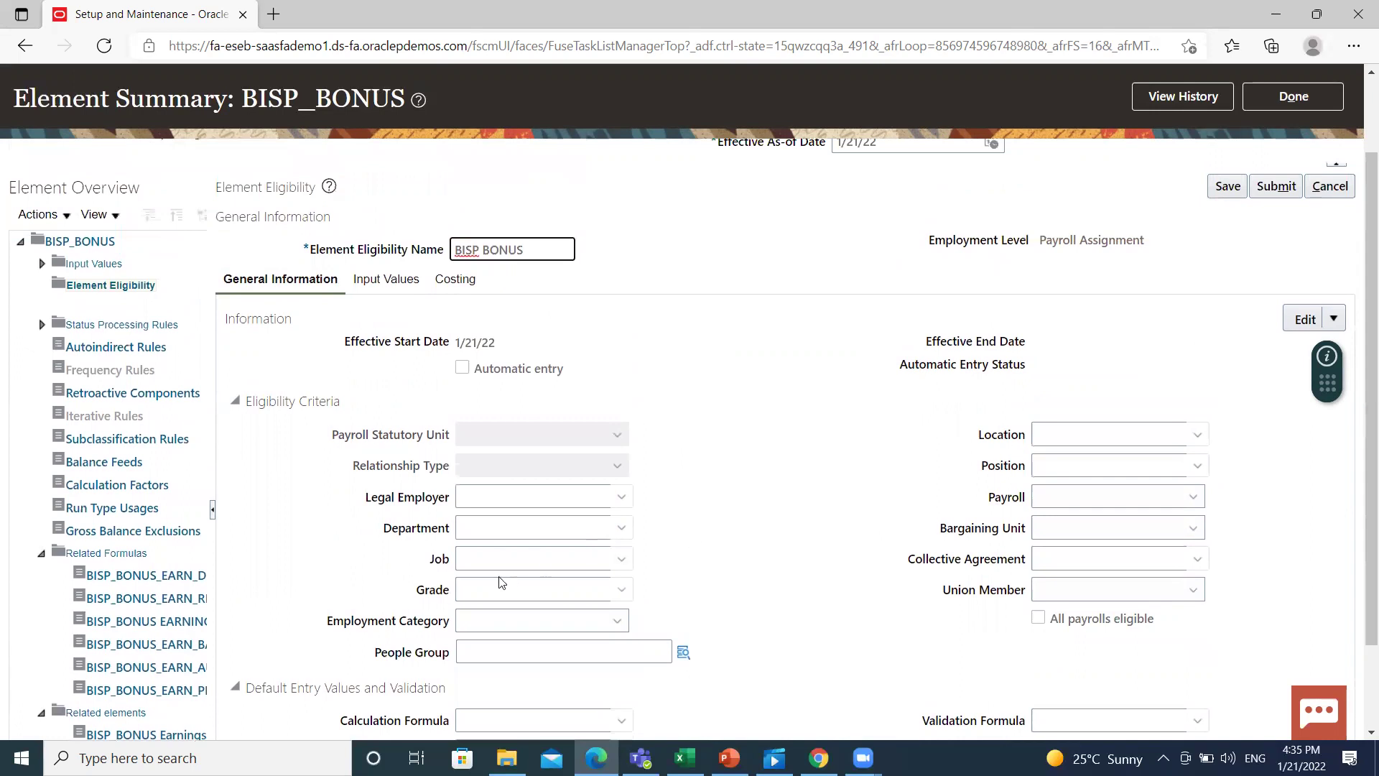
pyautogui.scroll(-2, 819, 474)
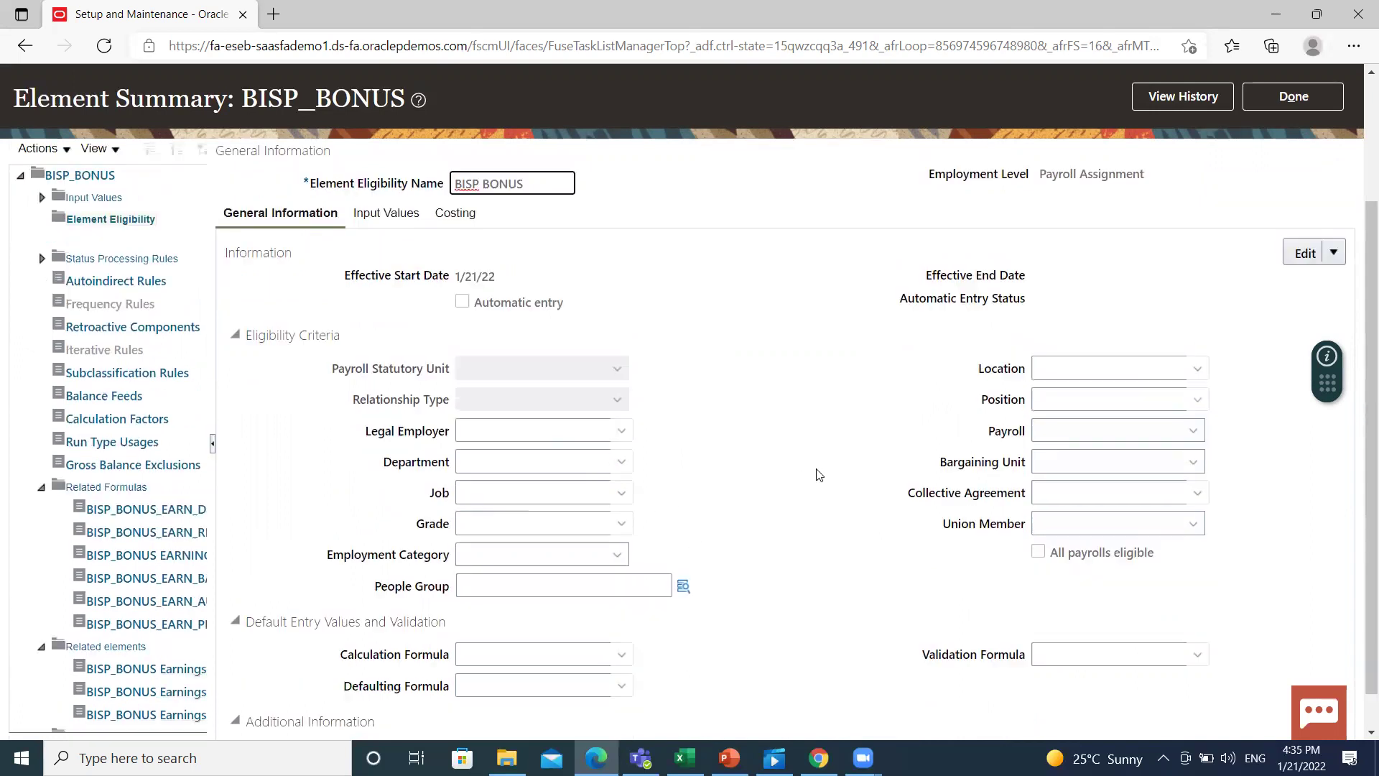
pyautogui.scroll(3, 819, 474)
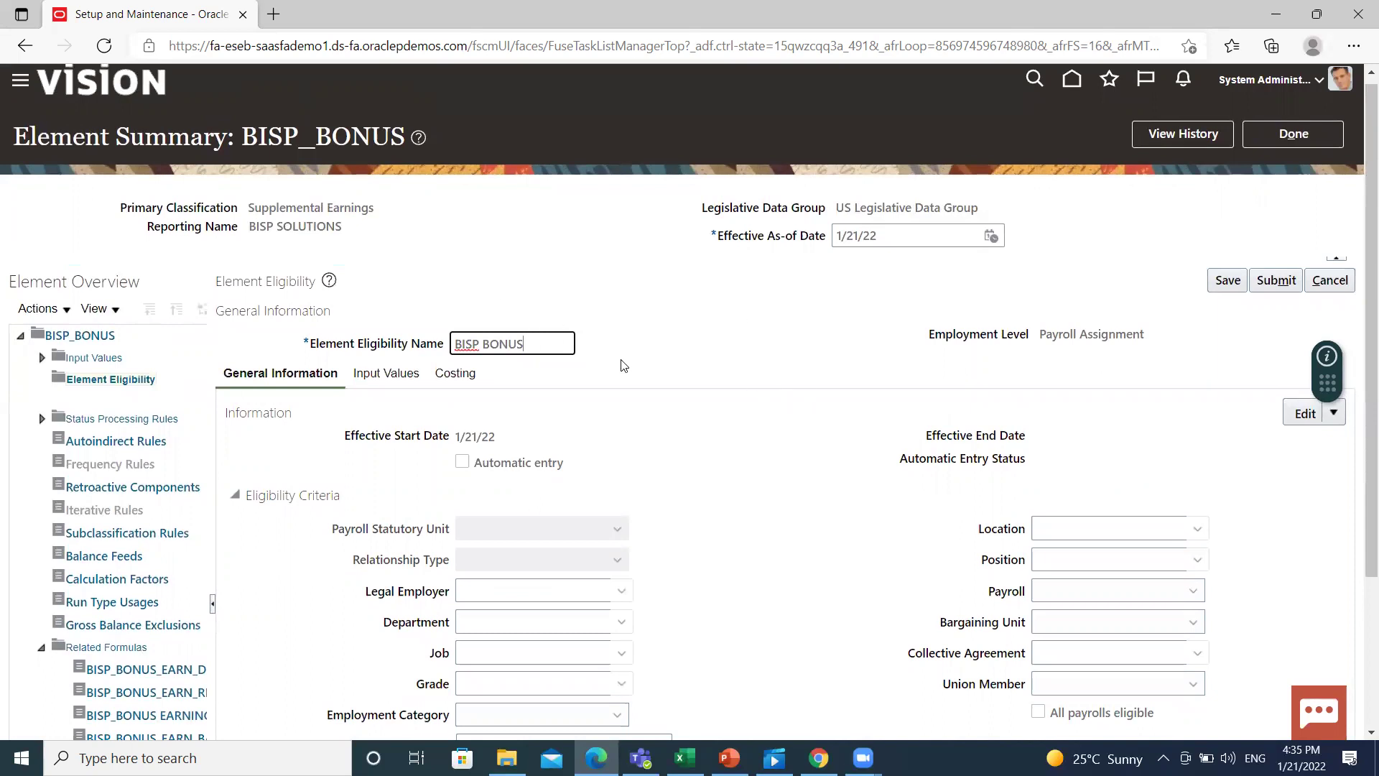
pyautogui.scroll(-3, 625, 482)
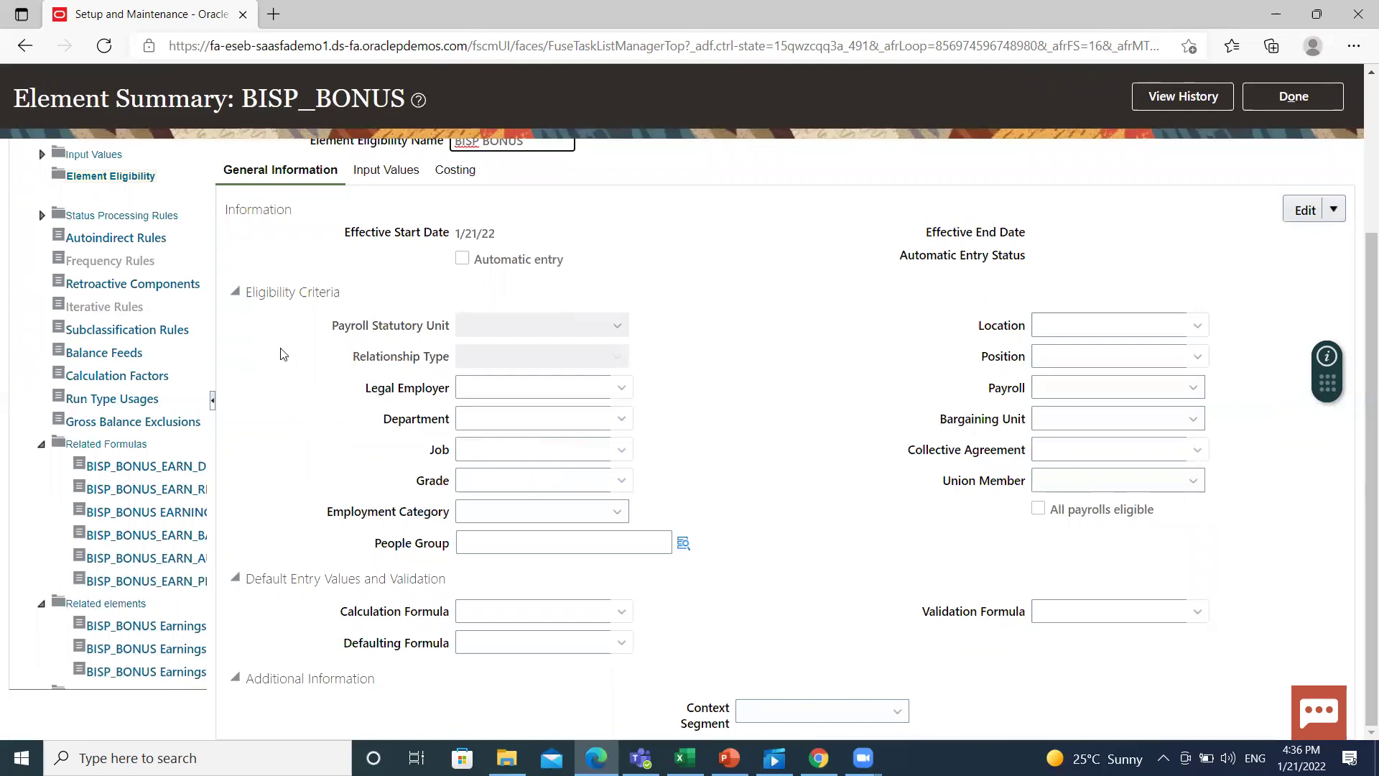
pyautogui.scroll(3, 392, 459)
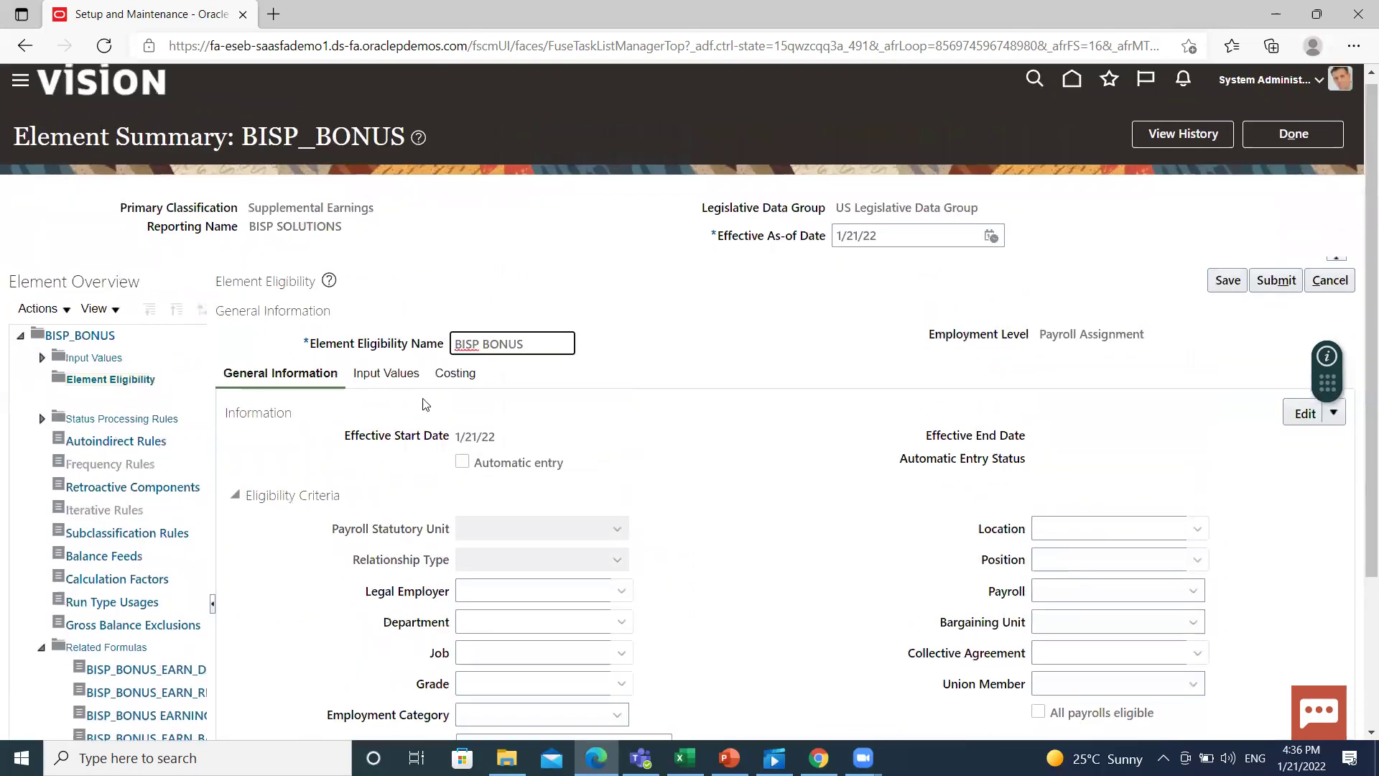
pyautogui.click(398, 380)
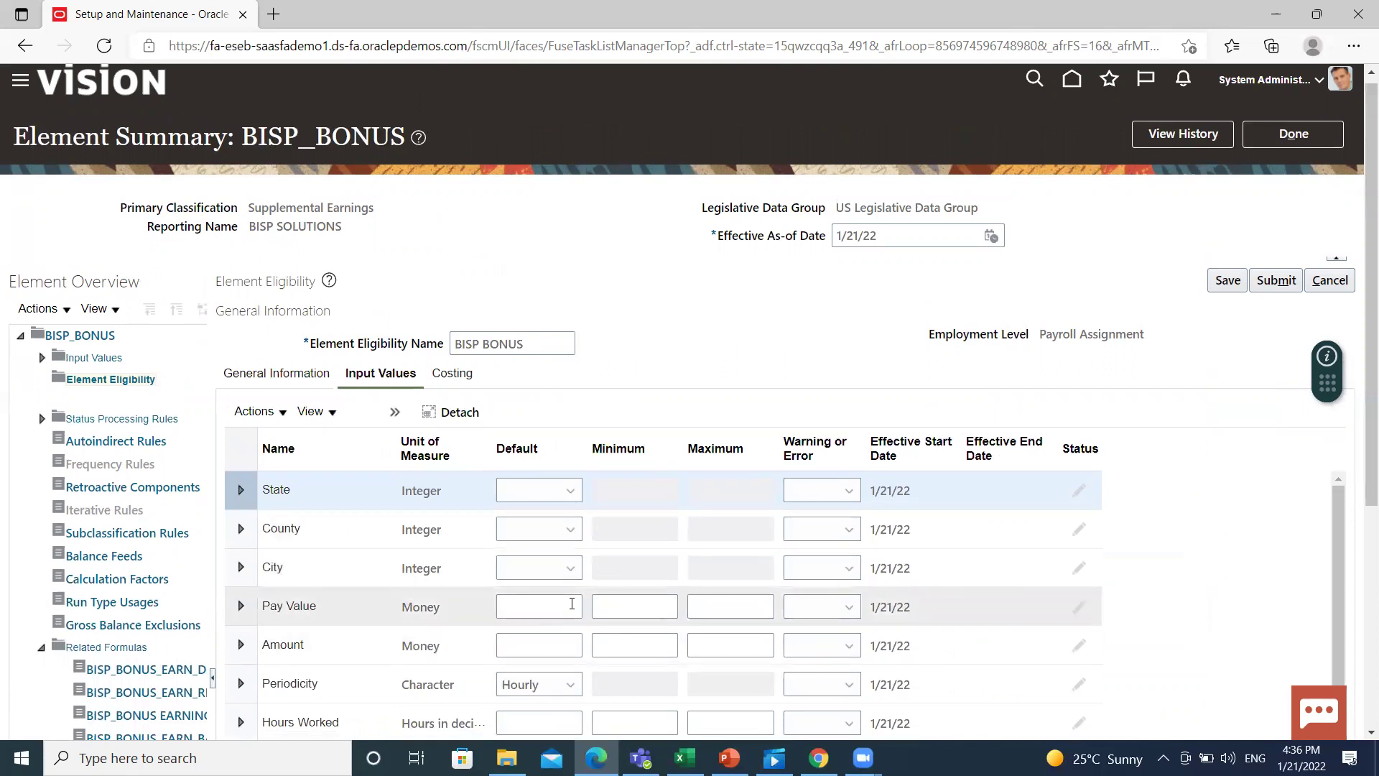
# Set the Pay Value default to 1.00 in the eligibility record's input values and submit the record.
pyautogui.scroll(-2, 573, 600)
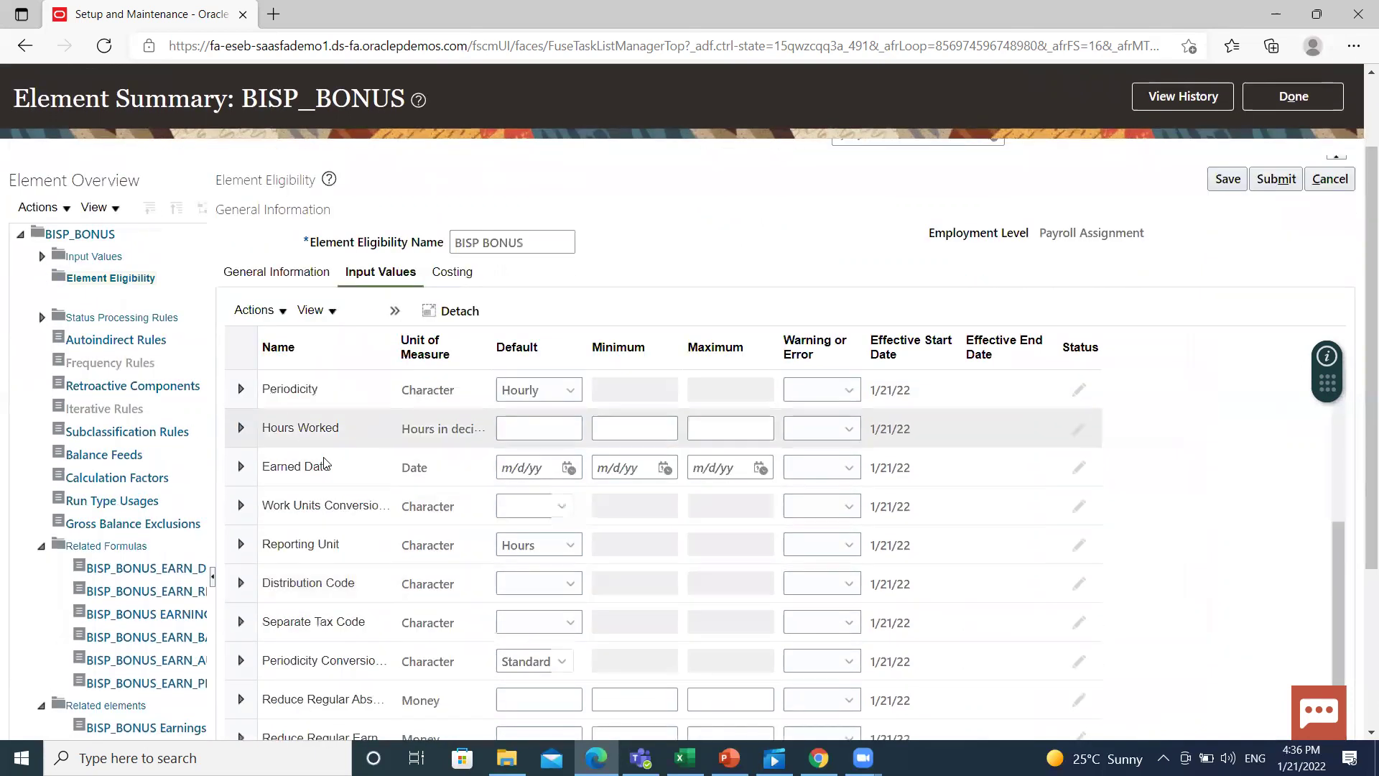
pyautogui.scroll(2, 577, 410)
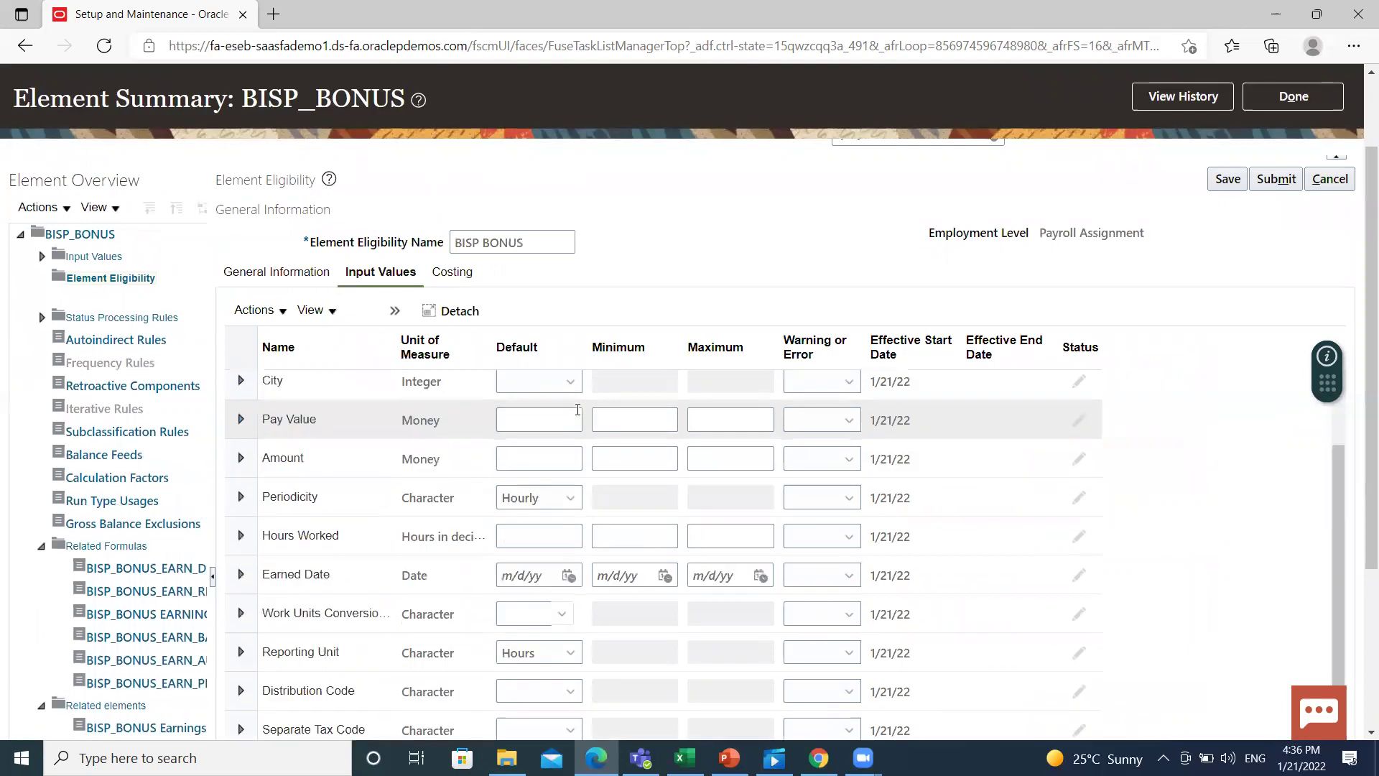
pyautogui.scroll(3, 575, 431)
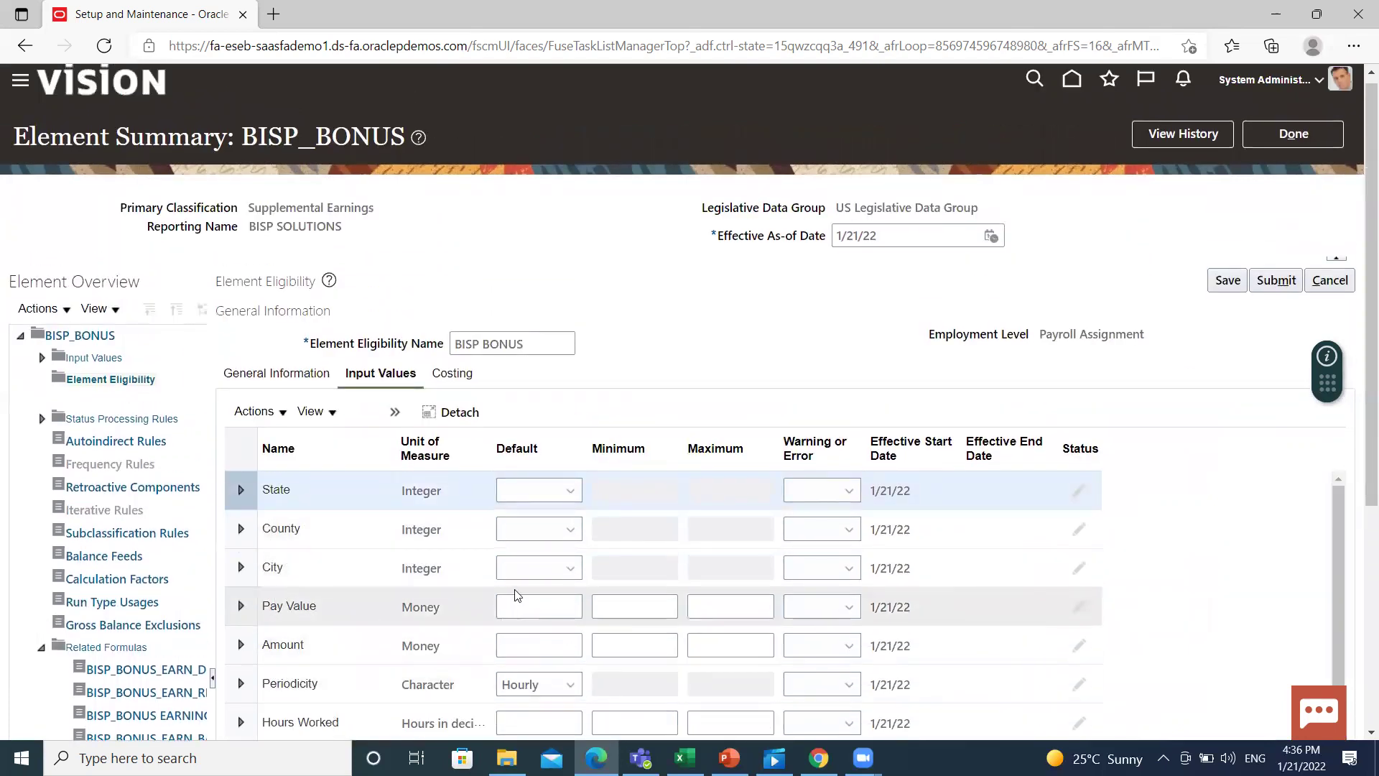
pyautogui.click(559, 605)
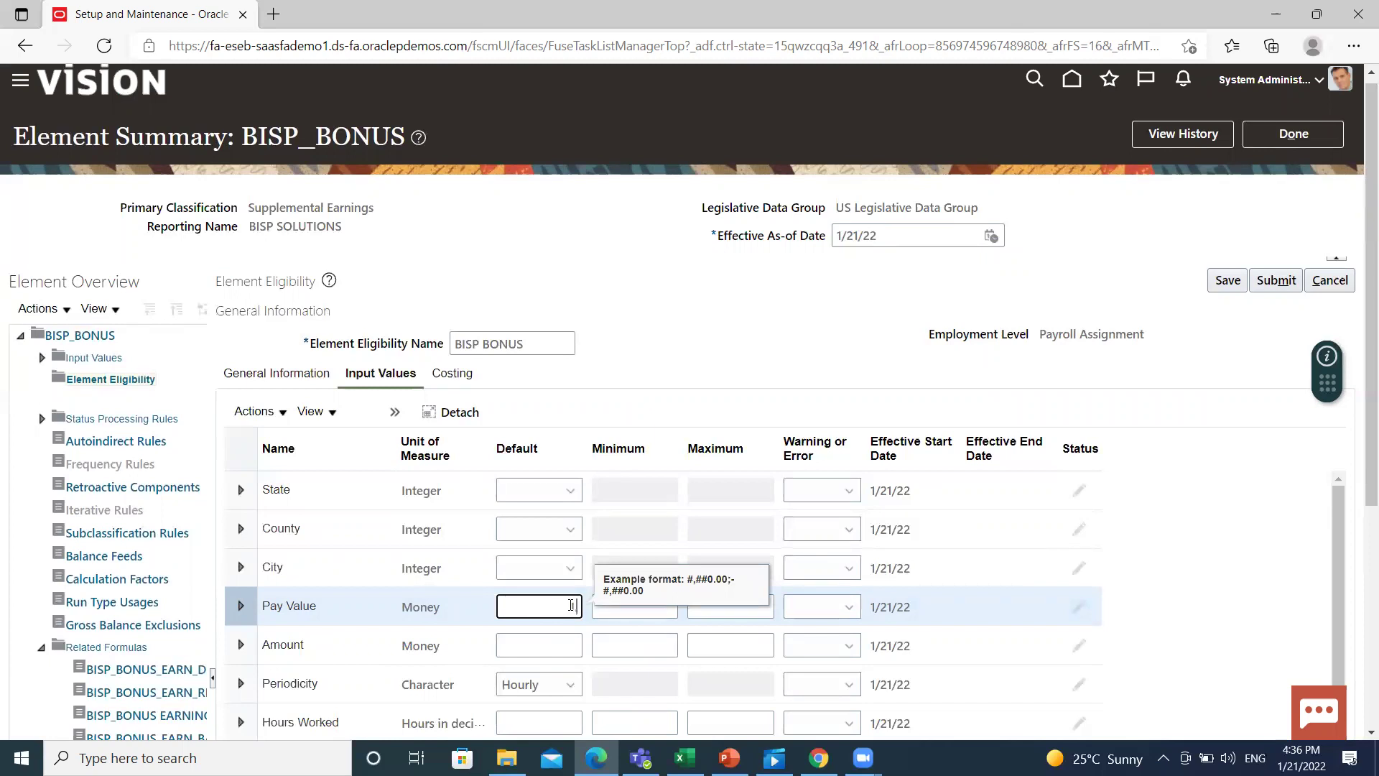
pyautogui.write('.00')
pyautogui.click(789, 329)
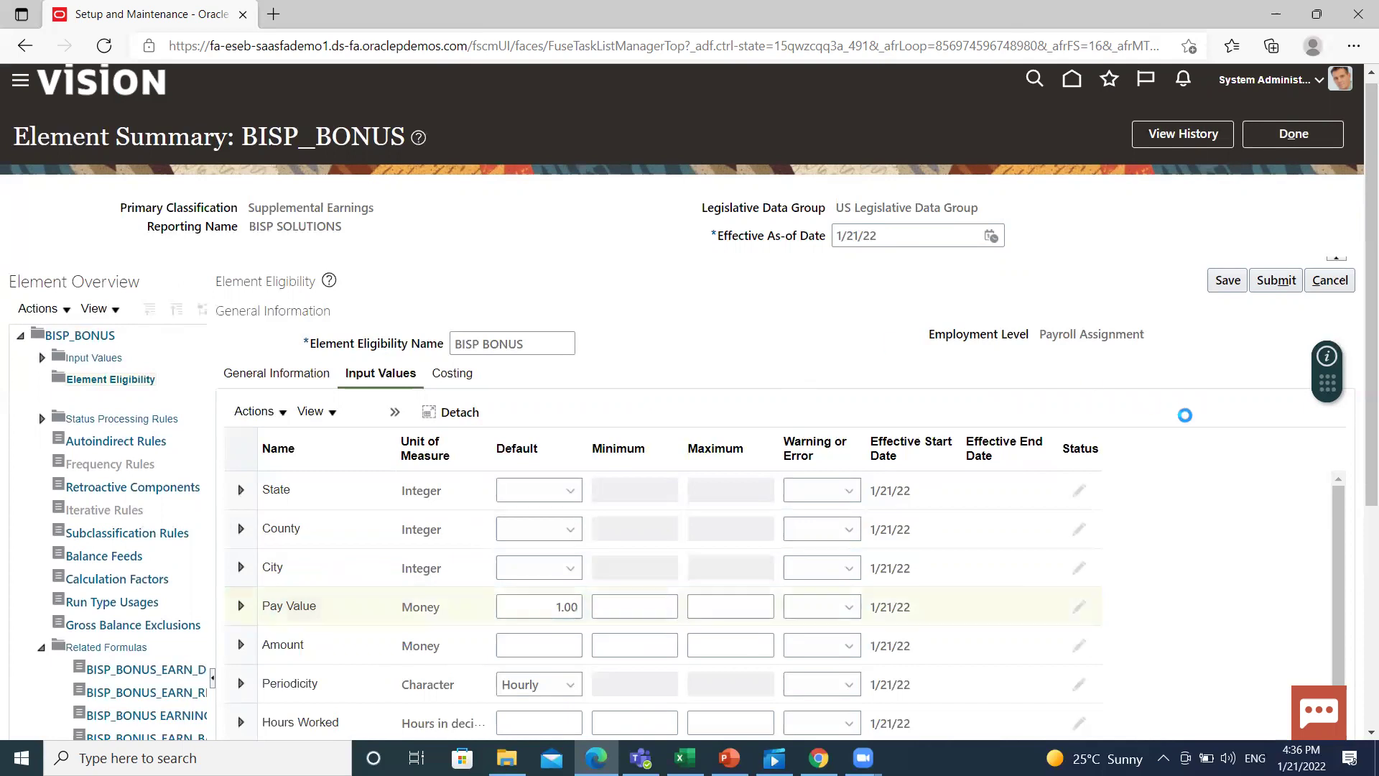
pyautogui.click(1286, 280)
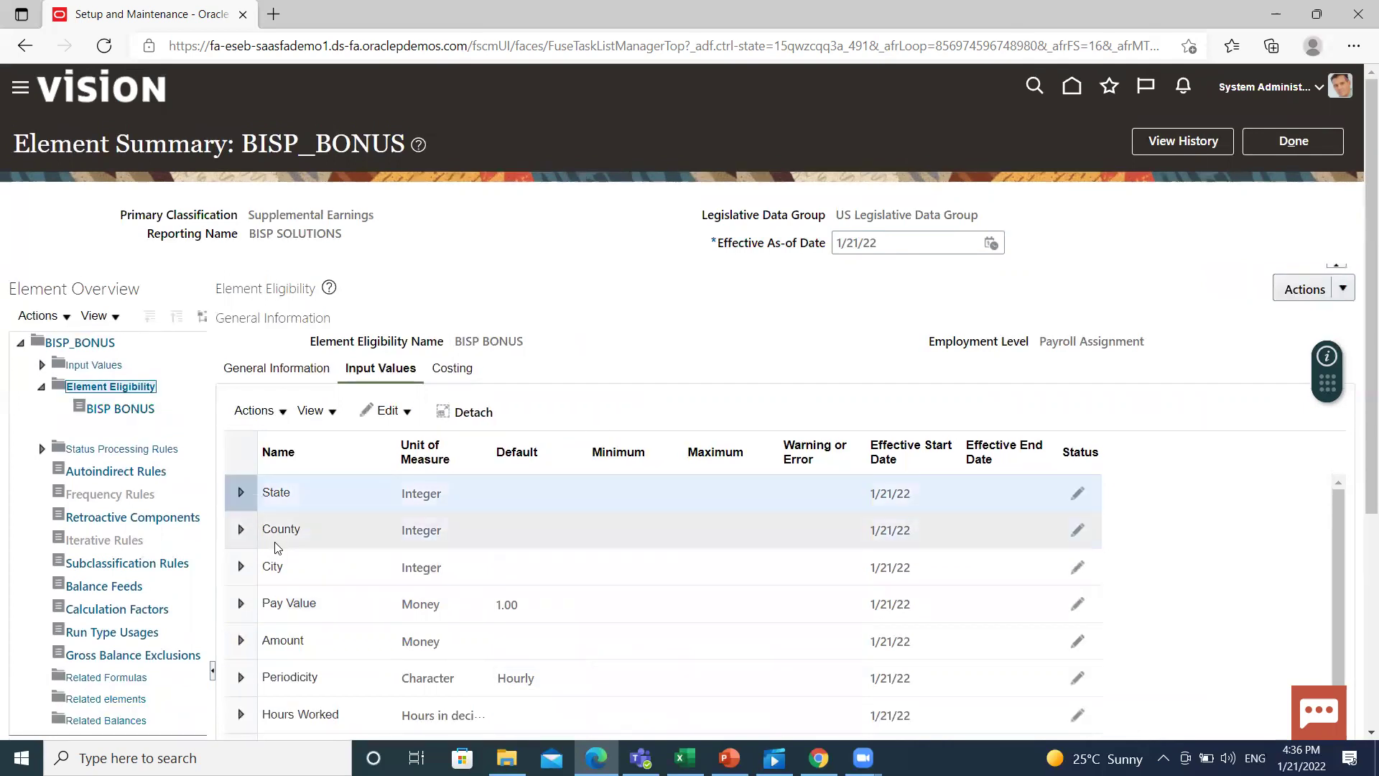
# Review the submitted input values, close the BISP_BONUS element summary and leave the Elements page.
pyautogui.scroll(-3, 613, 672)
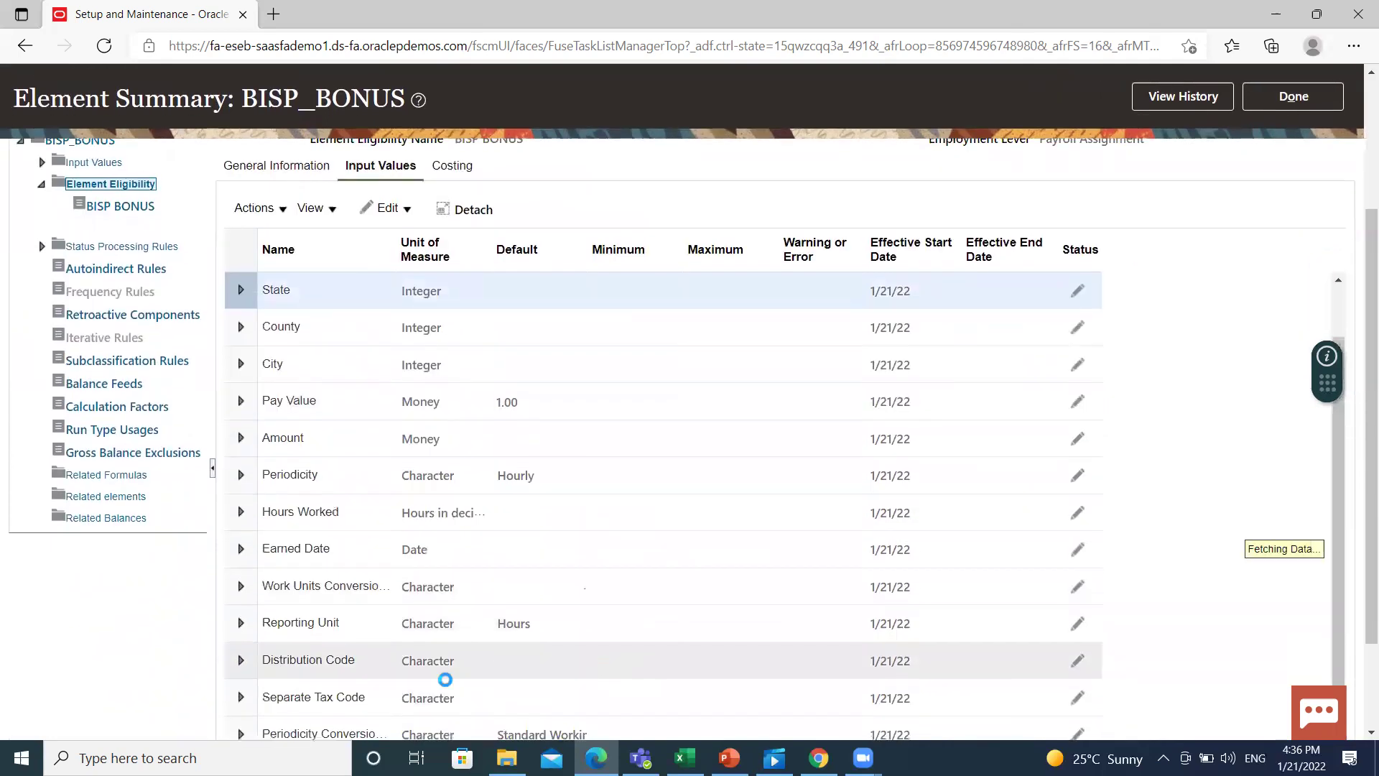
pyautogui.scroll(3, 480, 650)
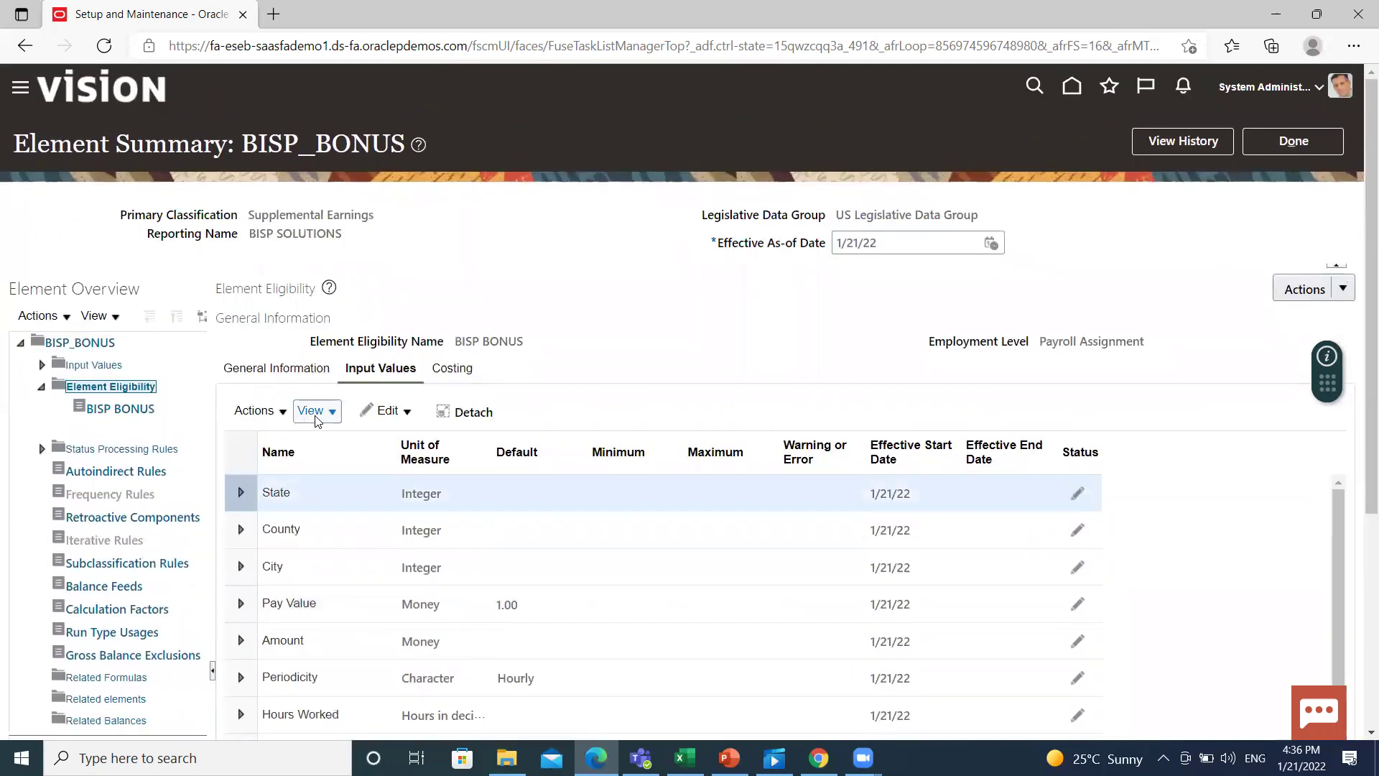
pyautogui.click(1287, 147)
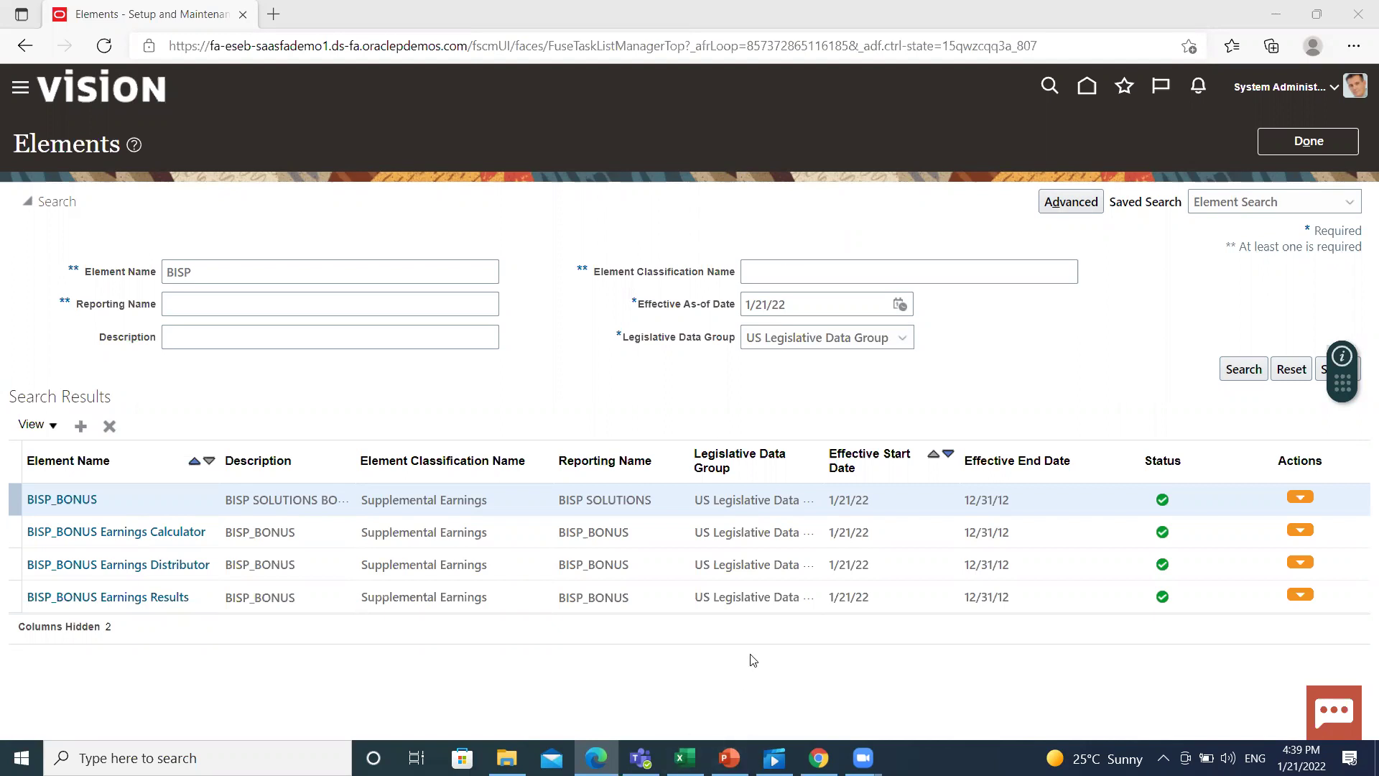
pyautogui.click(1302, 138)
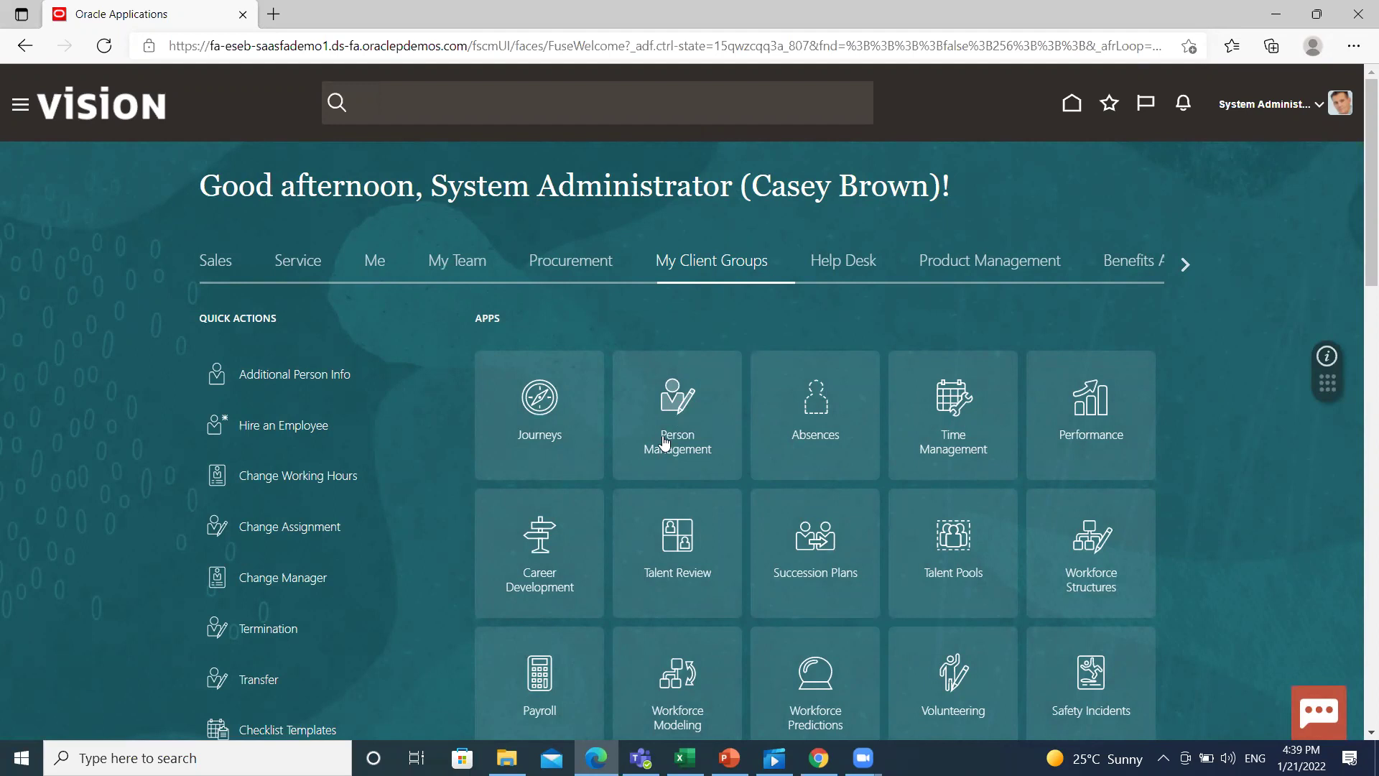
# Open Person Management from the home page and search for the employee by first name.
pyautogui.click(673, 416)
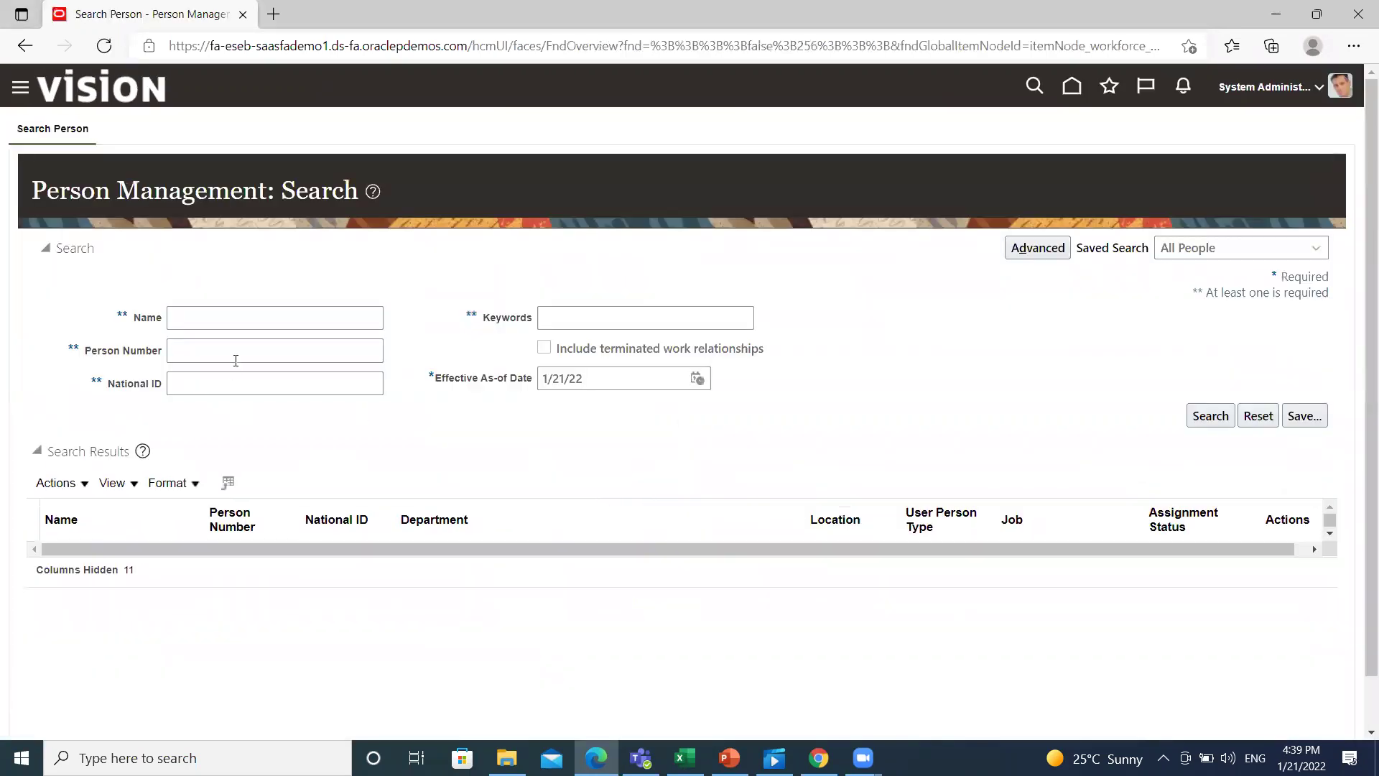
pyautogui.click(244, 316)
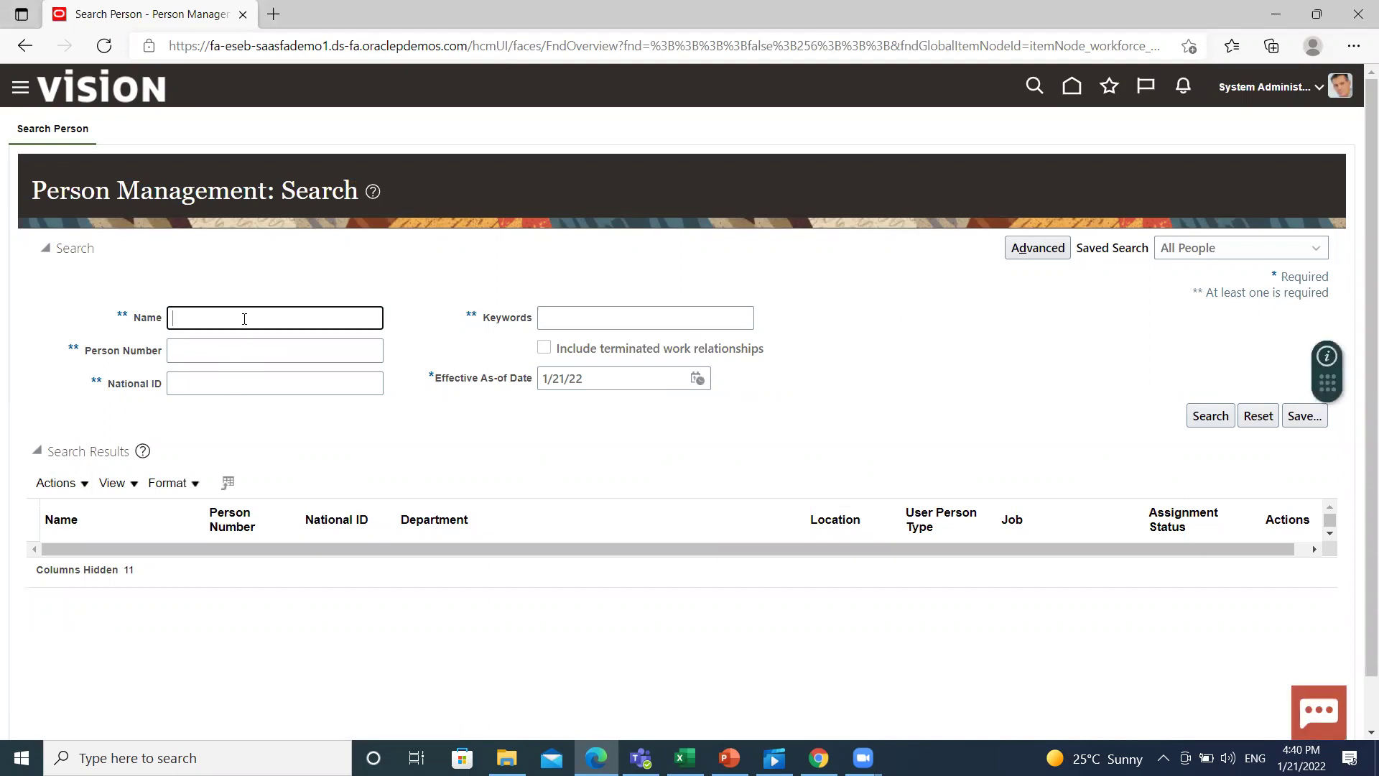
pyautogui.write('JAMES')
pyautogui.press('Return')
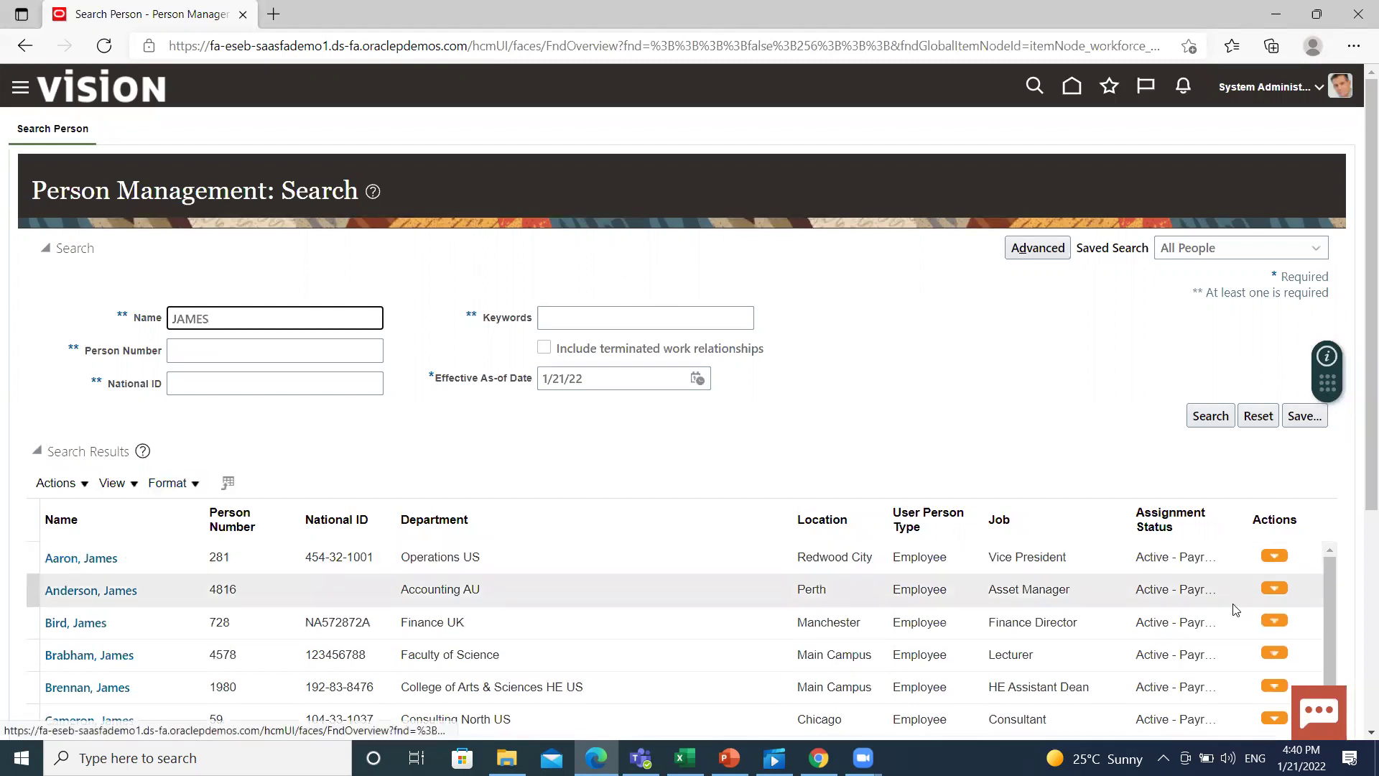
# Open the first listed employee's record through Workforce Modeling and go to the payroll Element Entries.
pyautogui.click(1274, 558)
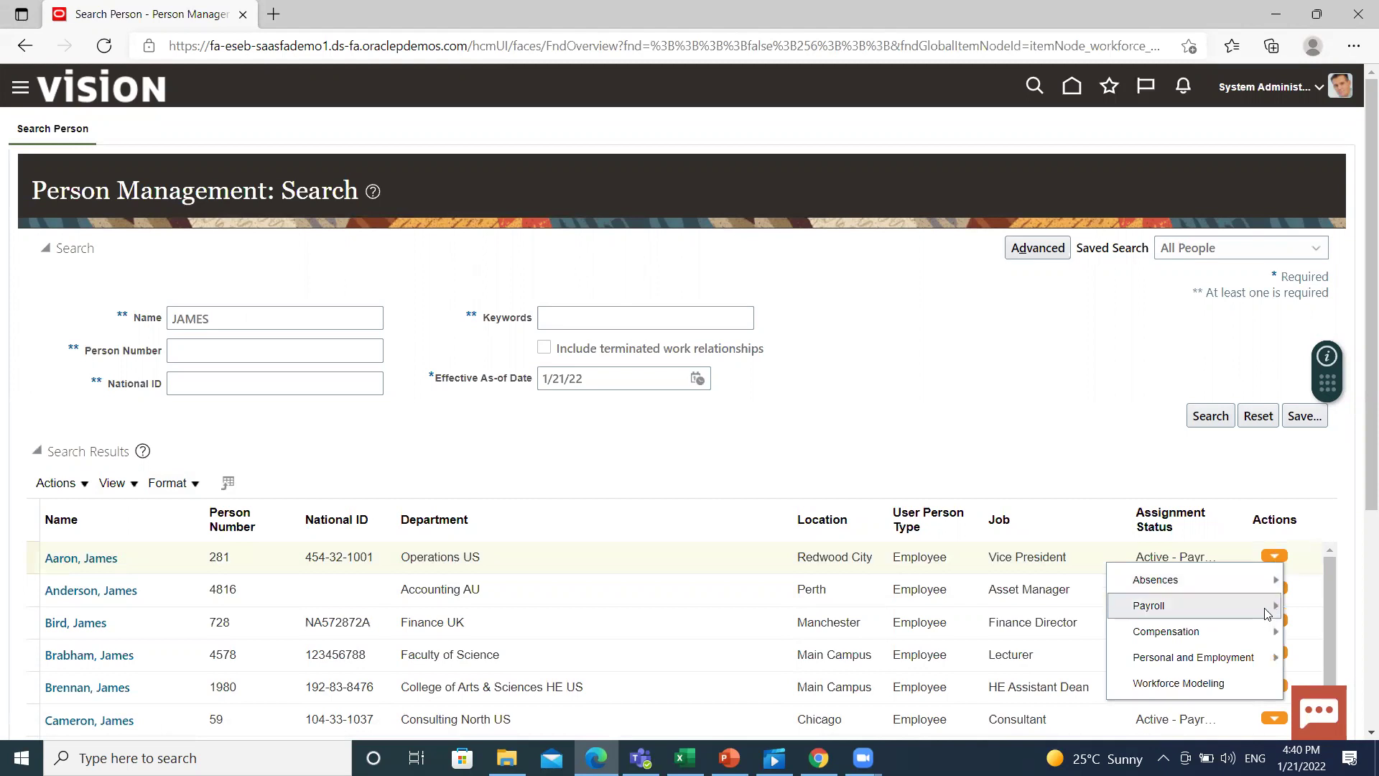
pyautogui.moveTo(1266, 613)
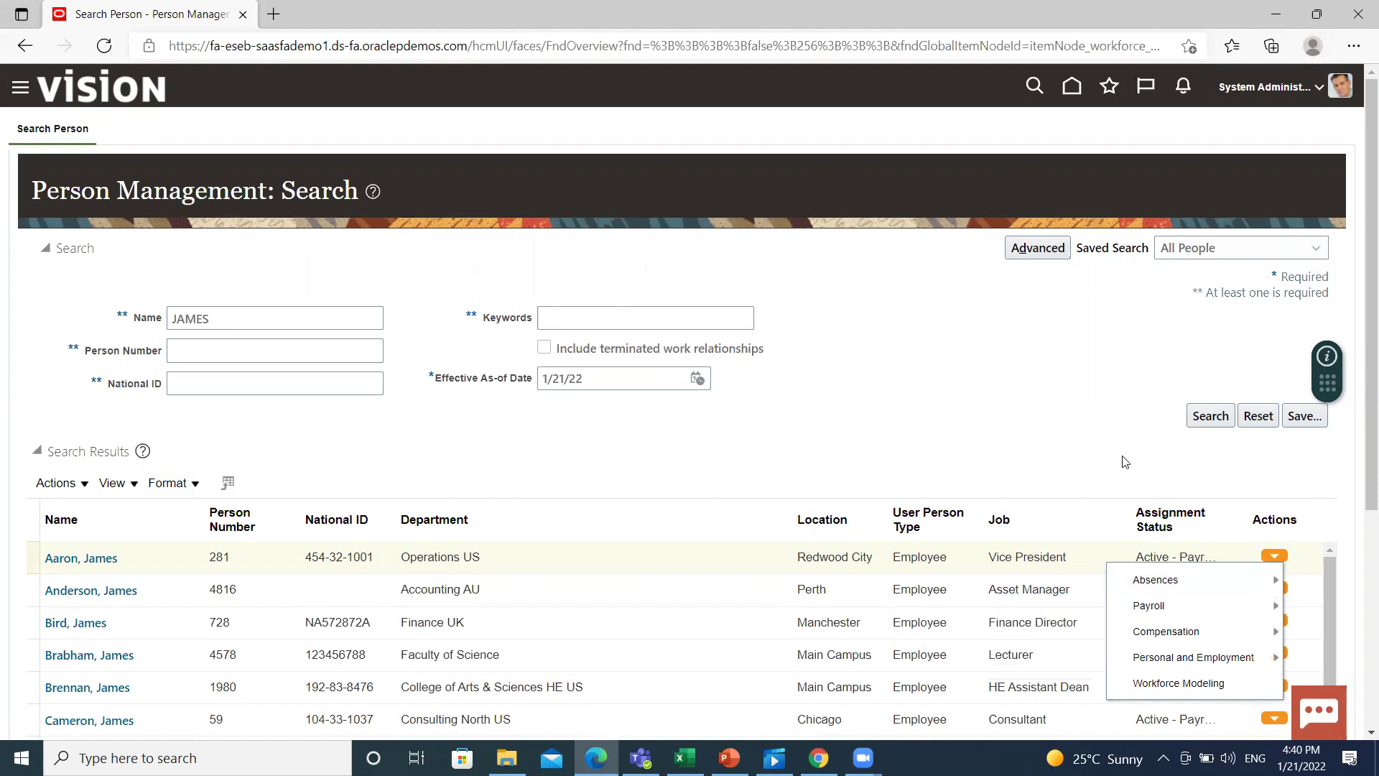
pyautogui.moveTo(1211, 658)
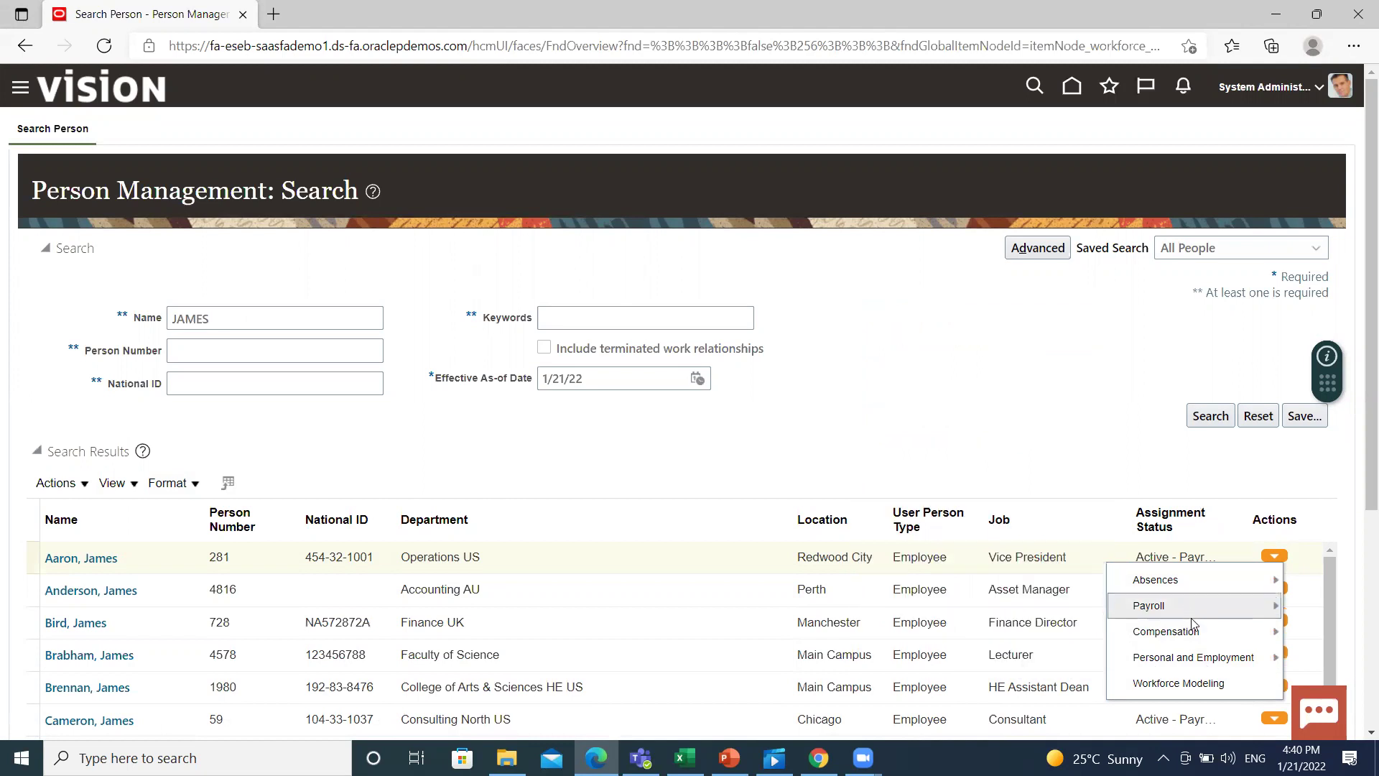
pyautogui.moveTo(1193, 631)
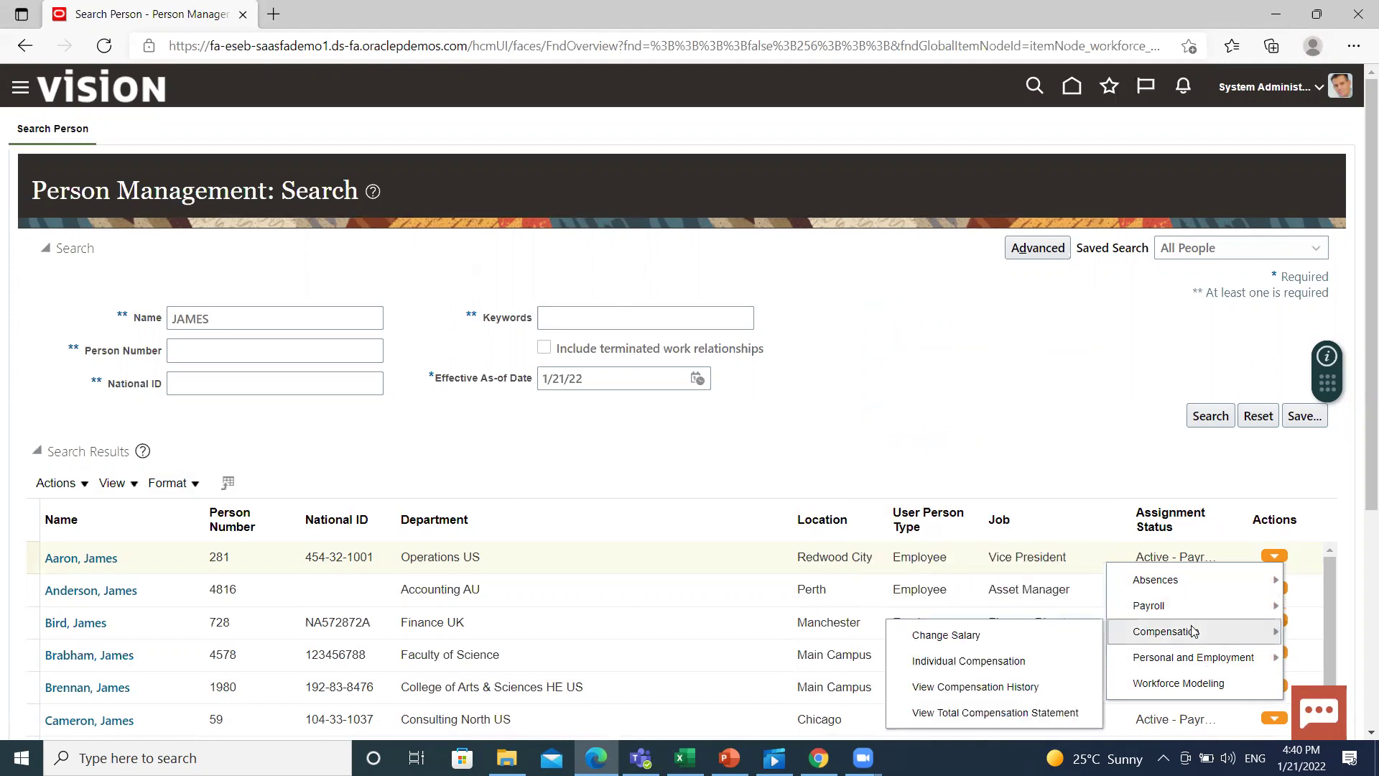
pyautogui.click(1198, 686)
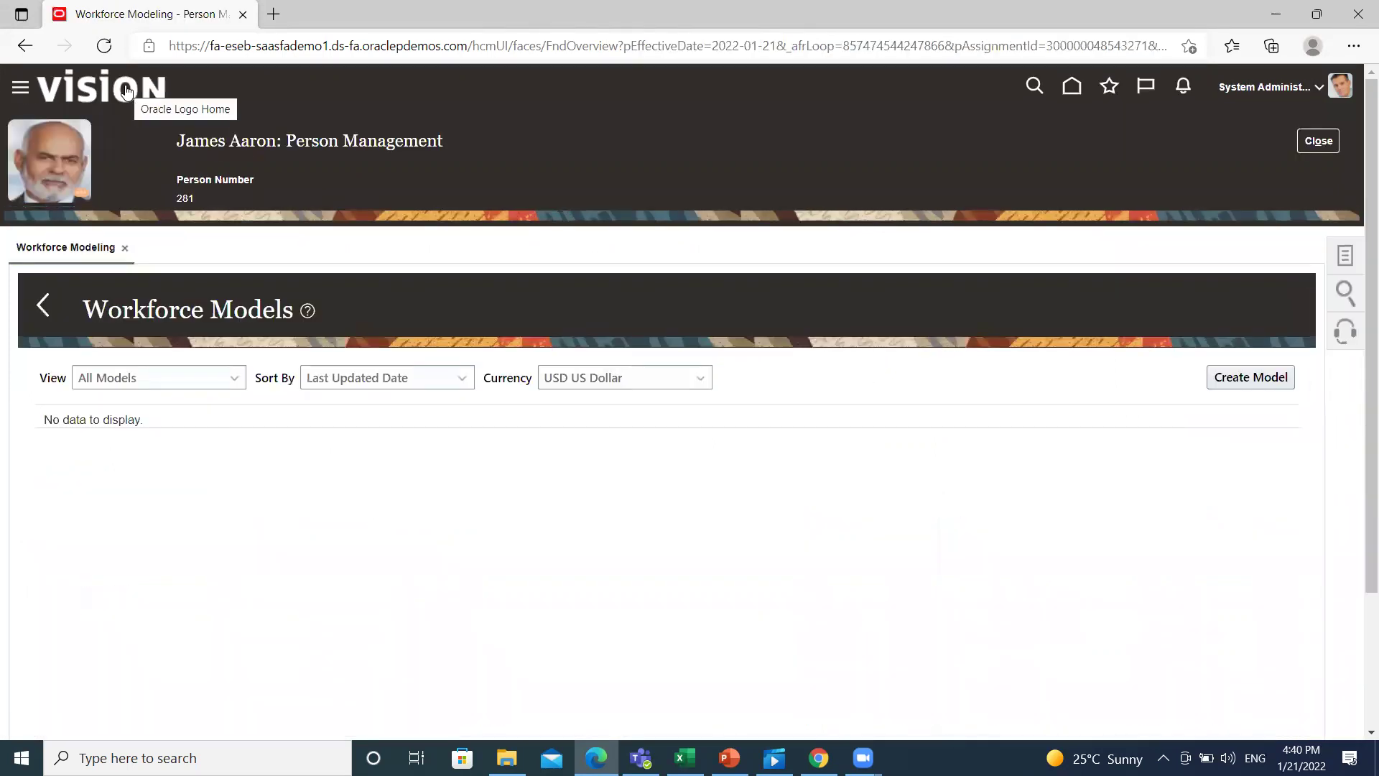
pyautogui.click(1346, 258)
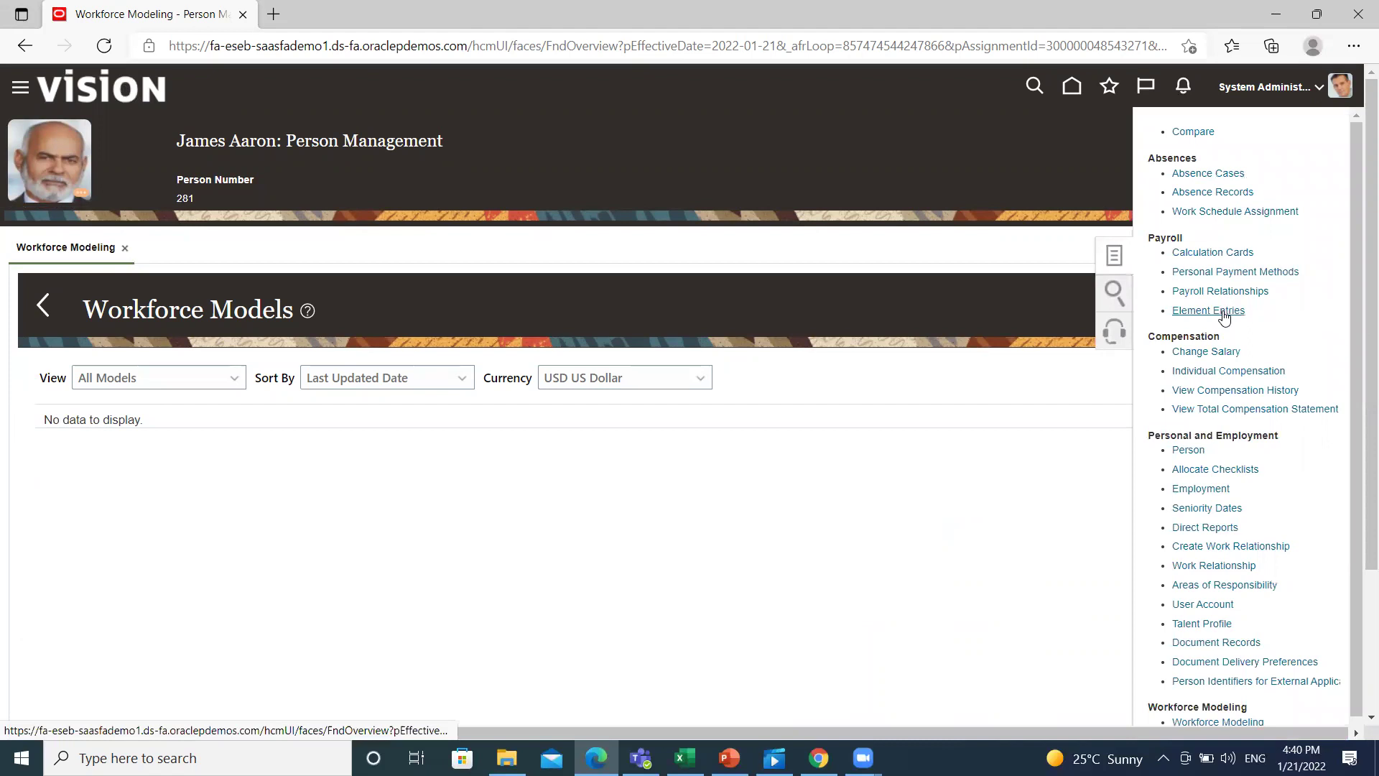
pyautogui.click(1198, 311)
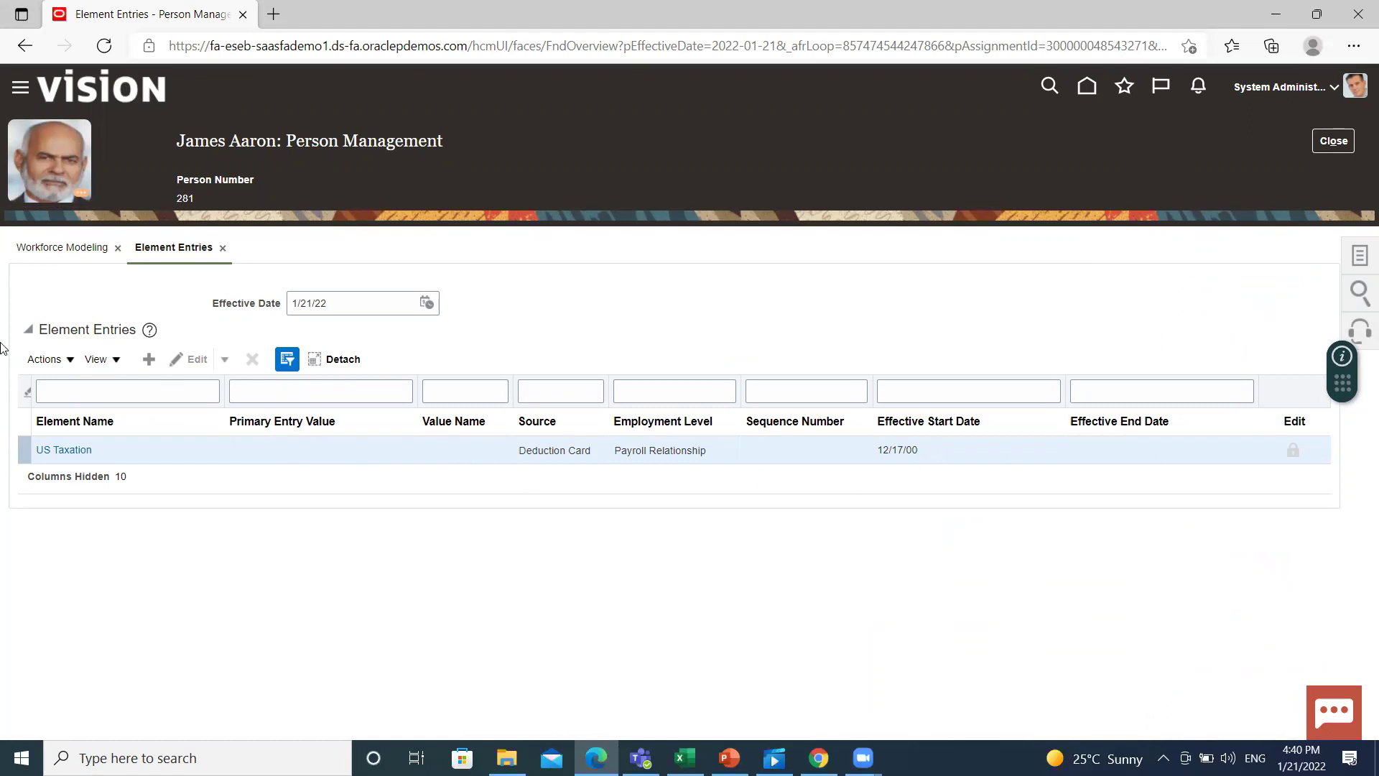
# Create an element entry for the BISP_BONUS element on the employee's assignment and continue to its entry details.
pyautogui.click(147, 361)
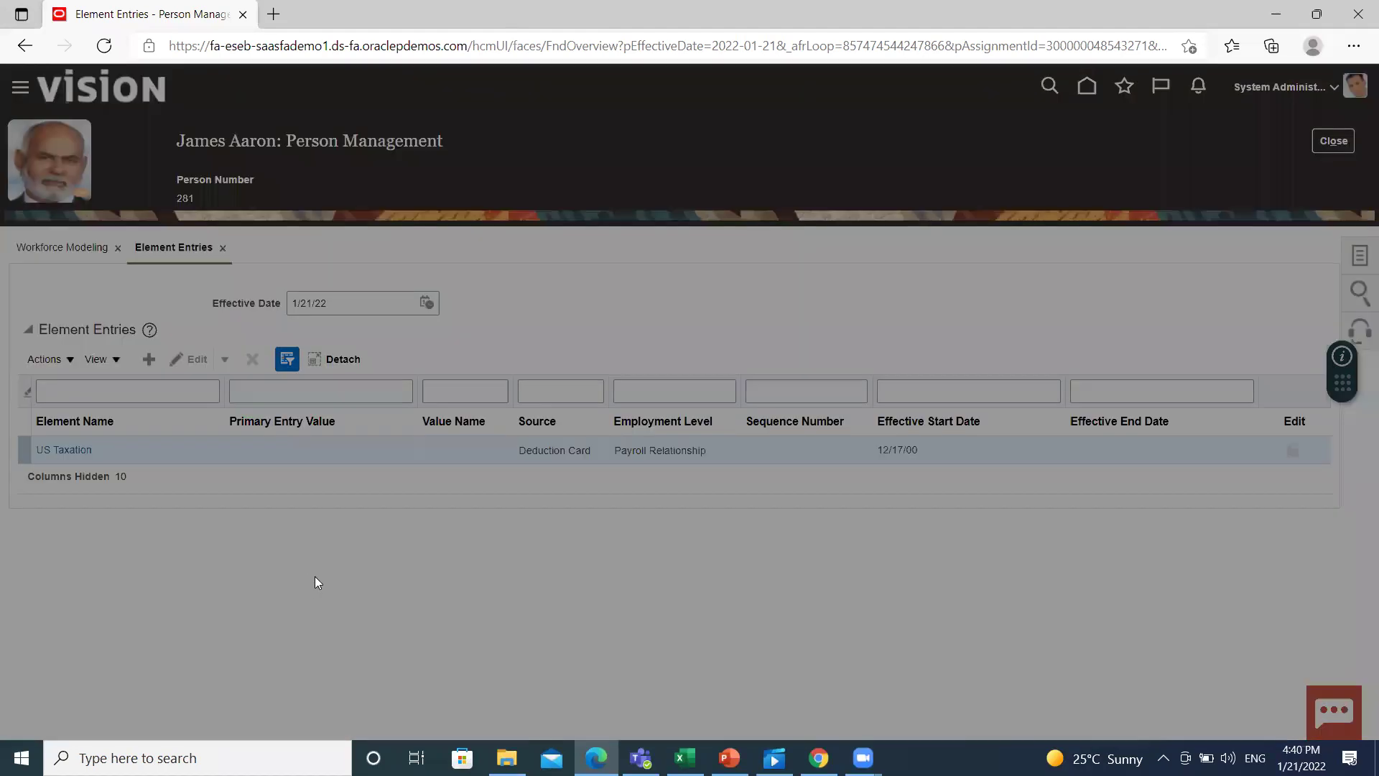
pyautogui.click(800, 405)
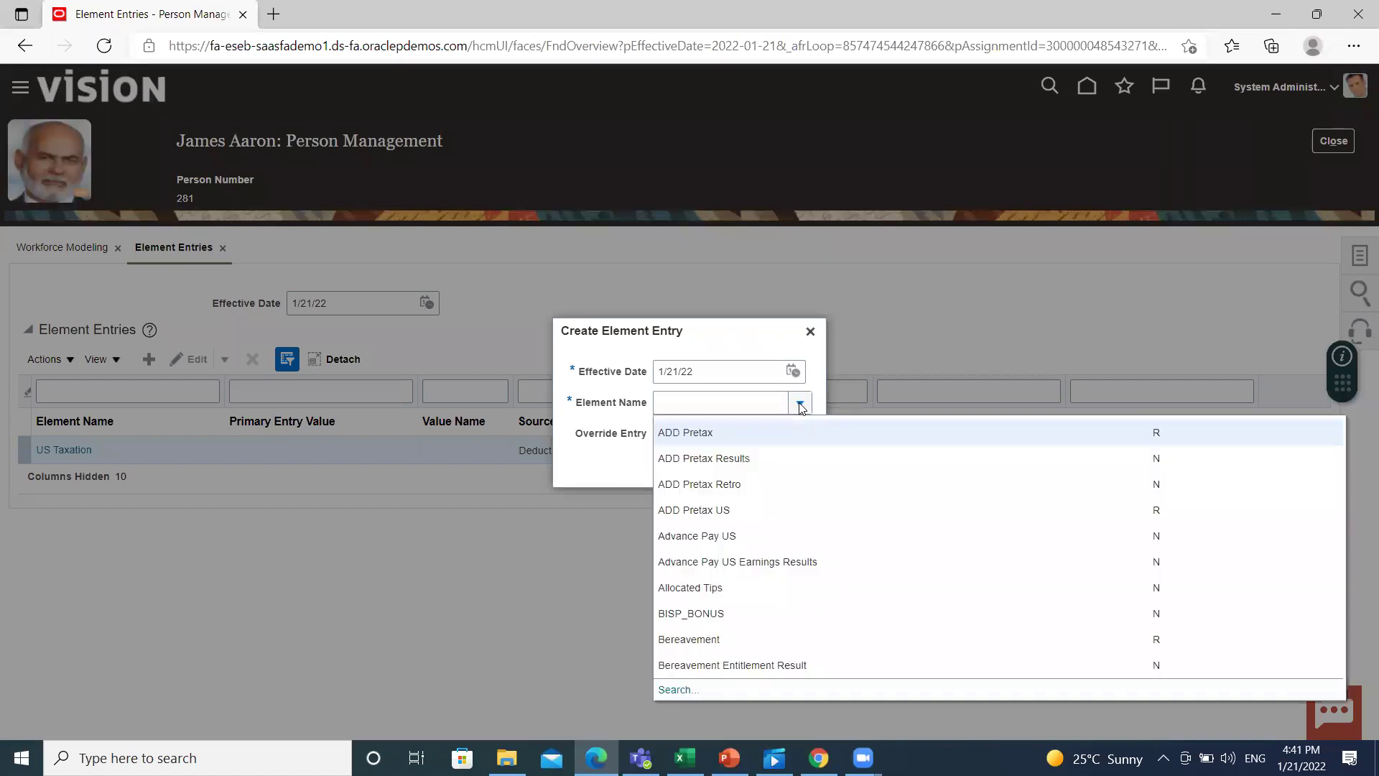
pyautogui.click(745, 613)
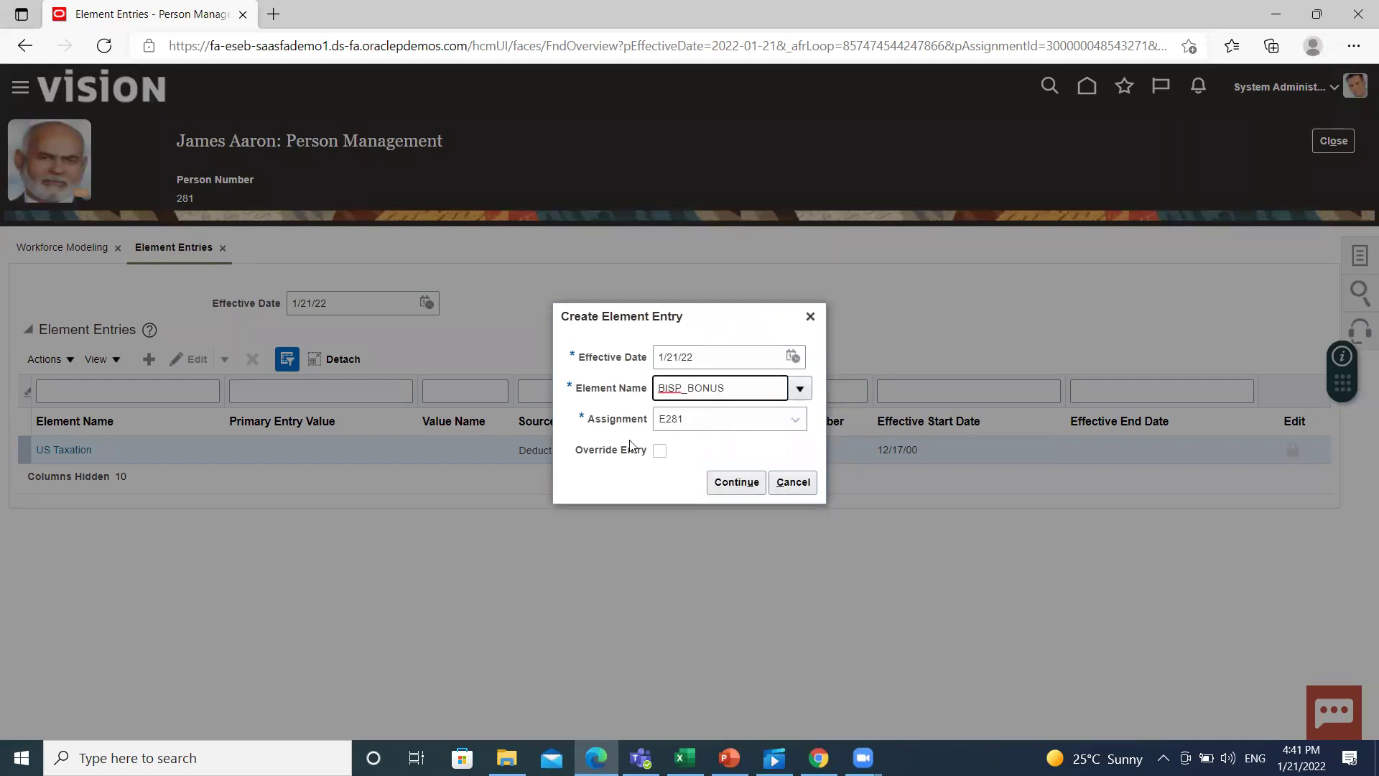
pyautogui.click(721, 482)
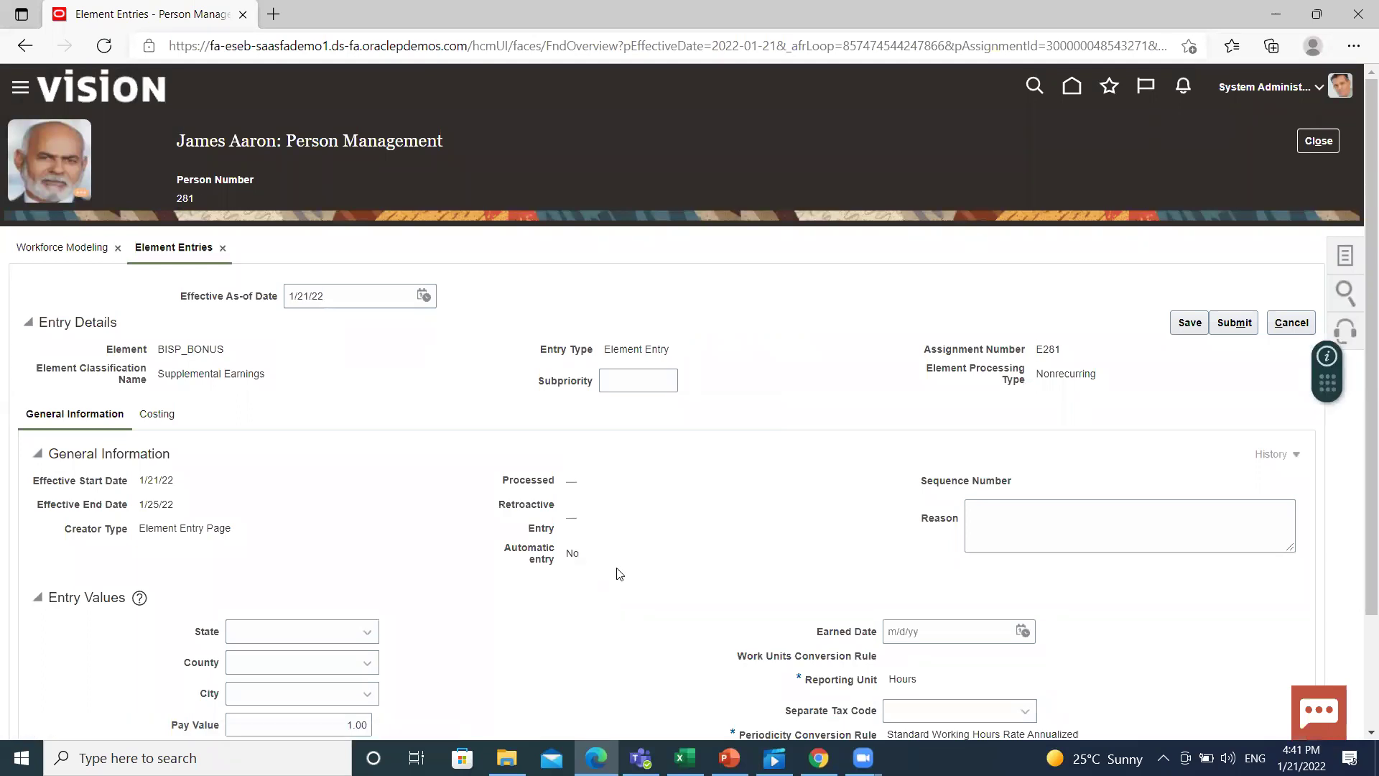
# Review the entry values and available states, leave State blank, and submit the BISP_BONUS element entry.
pyautogui.scroll(-1, 619, 573)
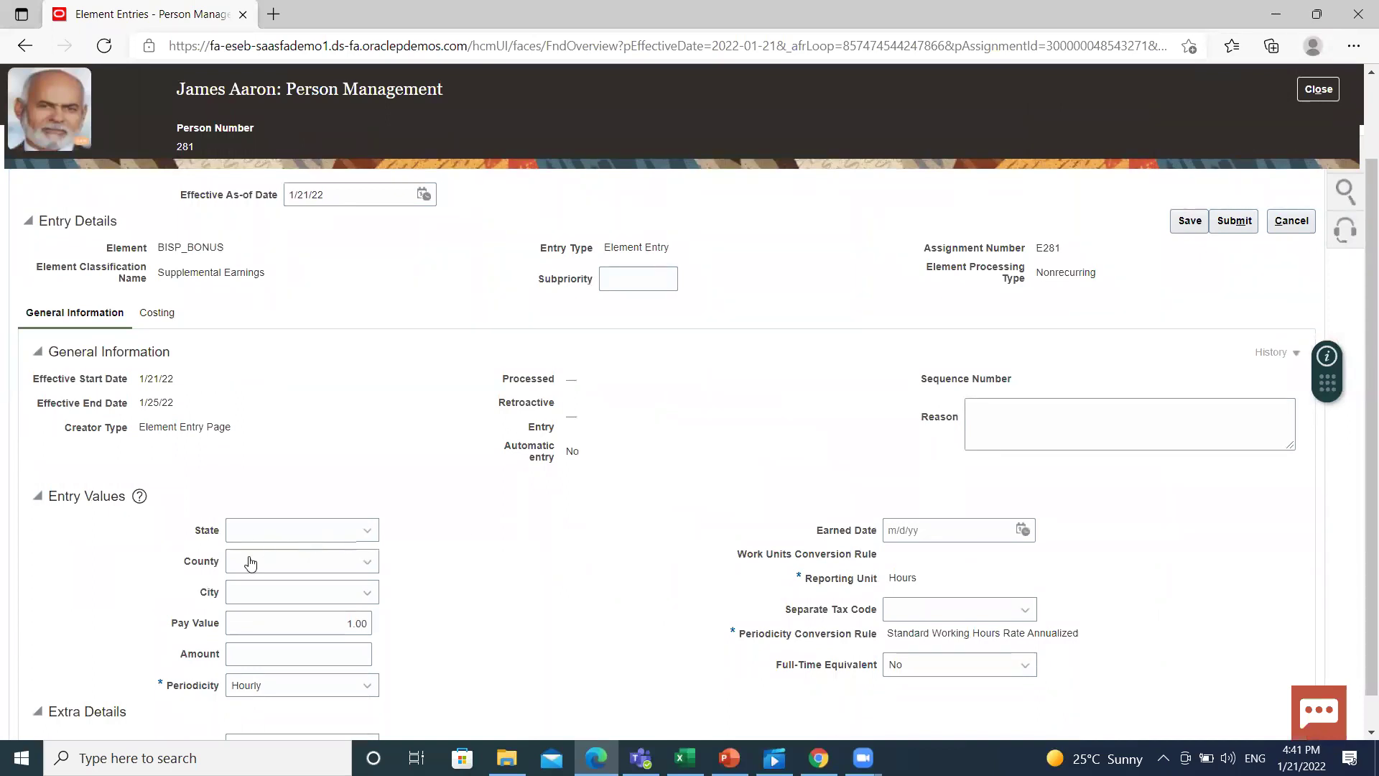
pyautogui.scroll(-1, 279, 674)
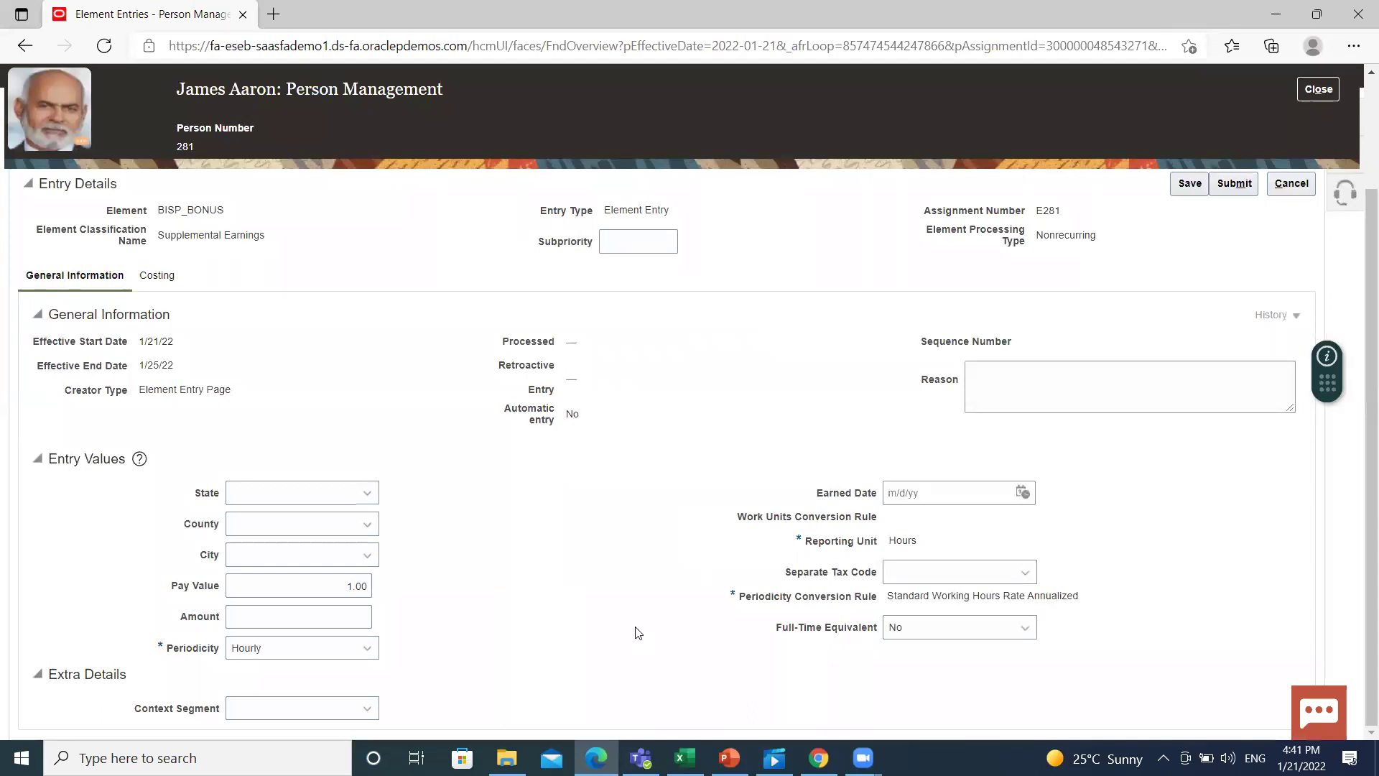
pyautogui.click(336, 500)
pyautogui.scroll(-7, 265, 430)
pyautogui.scroll(-10, 265, 433)
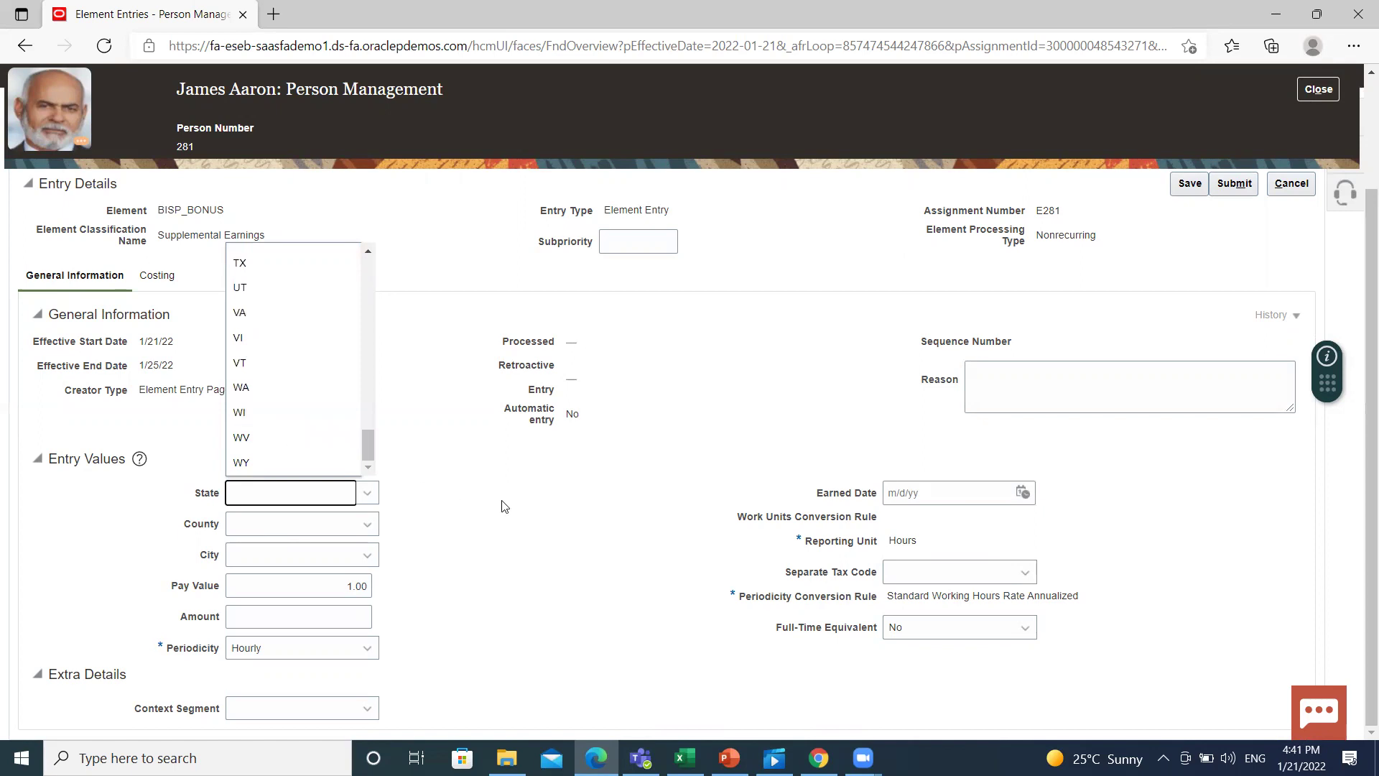
pyautogui.scroll(2, 295, 397)
pyautogui.scroll(3, 294, 400)
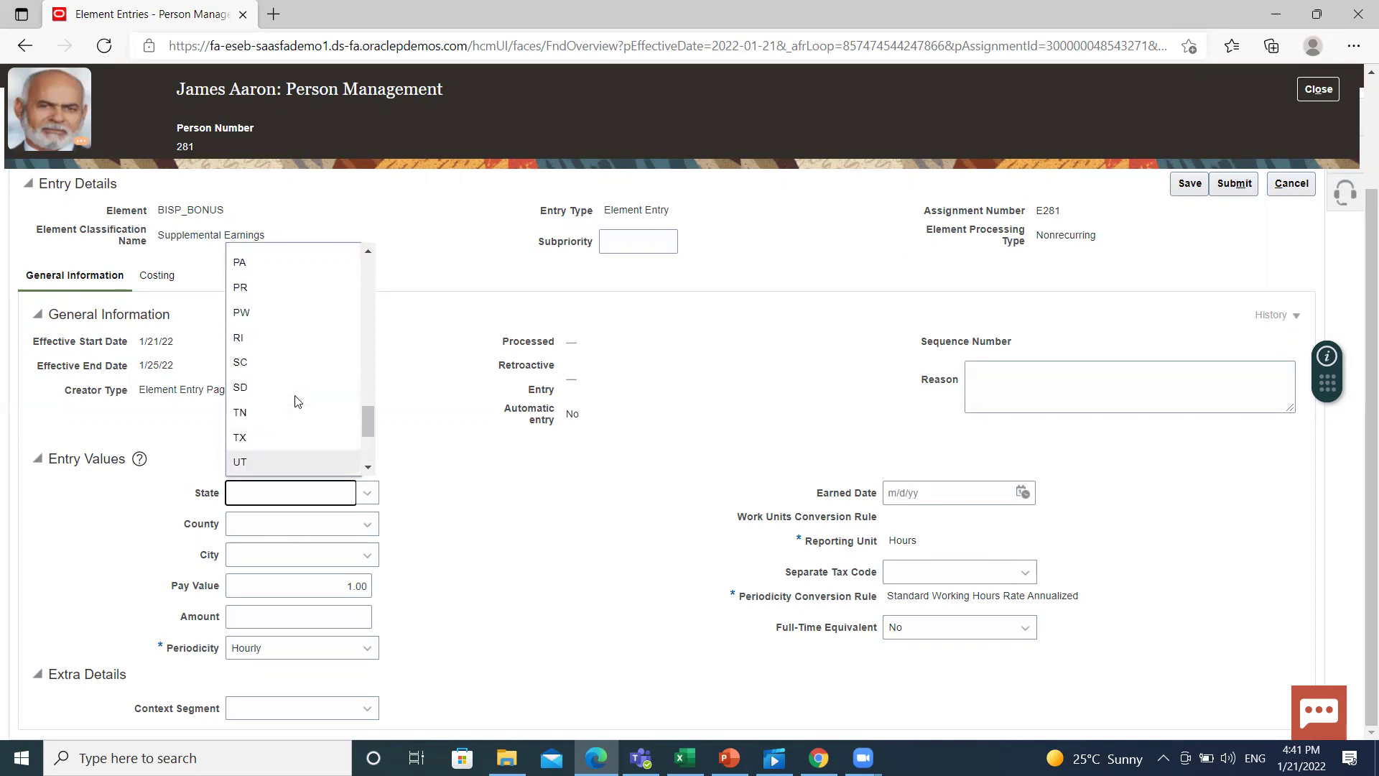
pyautogui.click(494, 519)
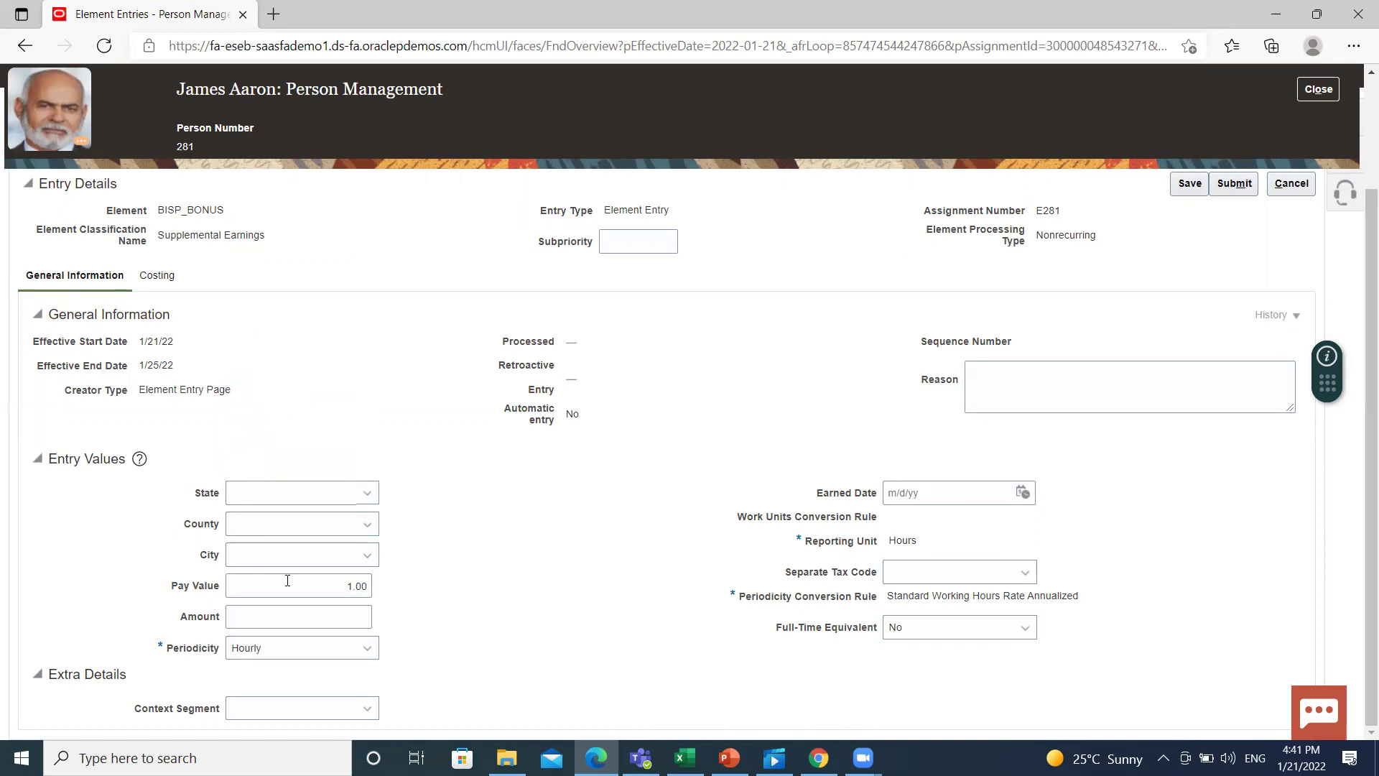
pyautogui.click(1233, 186)
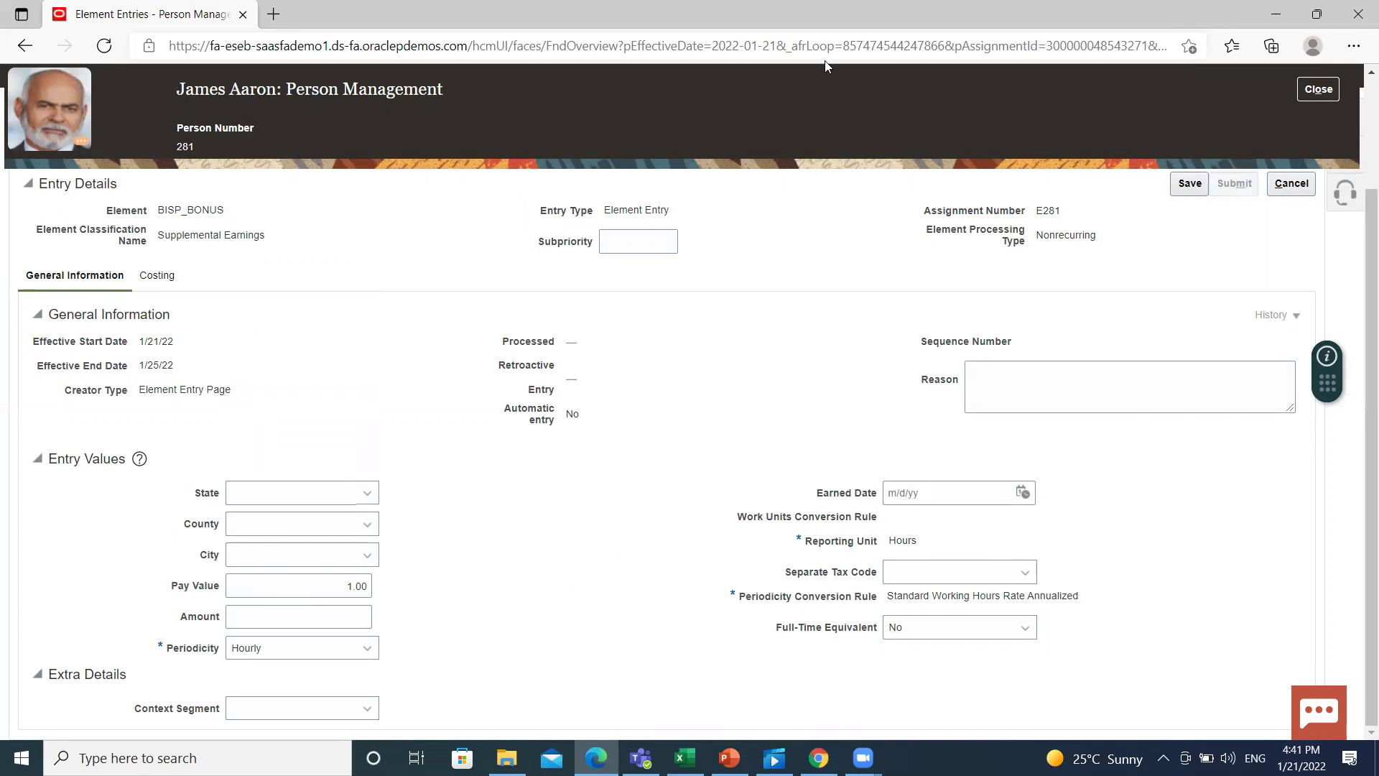